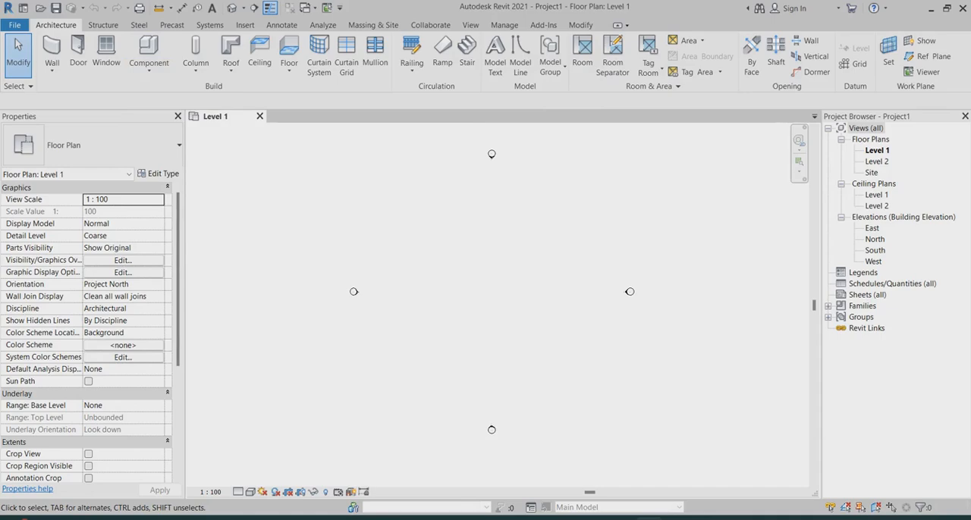
# Start an architectural wall of type Generic - 200mm with its top constraint set to Up to level: Level 2
pyautogui.scroll(-1, 384, 295)
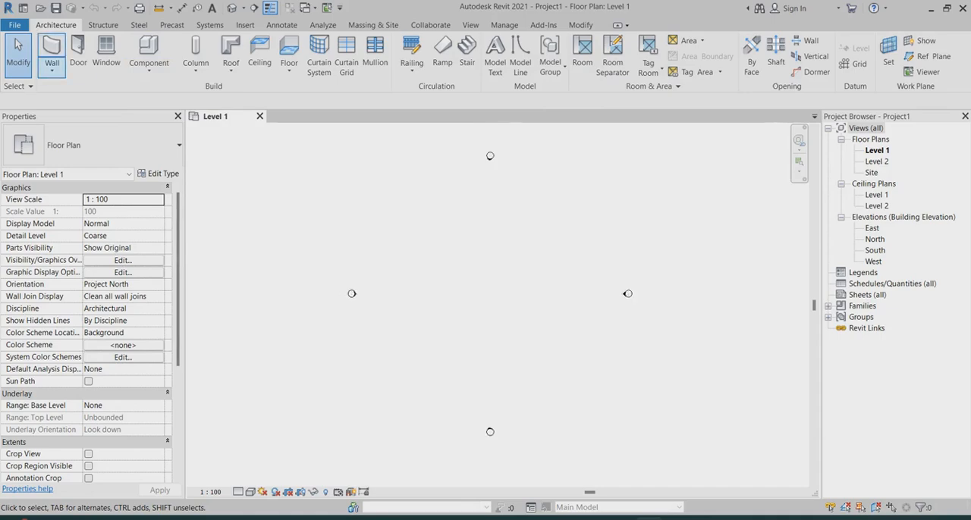
pyautogui.click(52, 70)
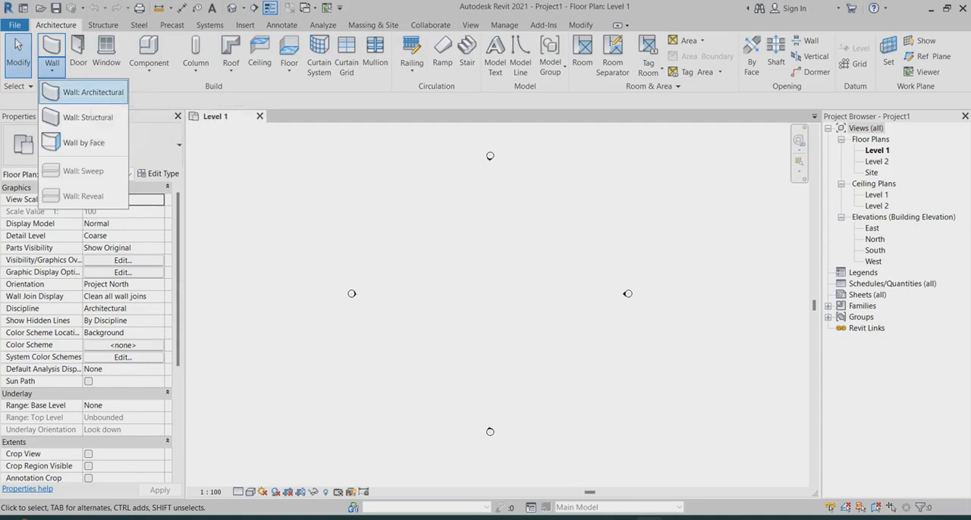
pyautogui.click(85, 92)
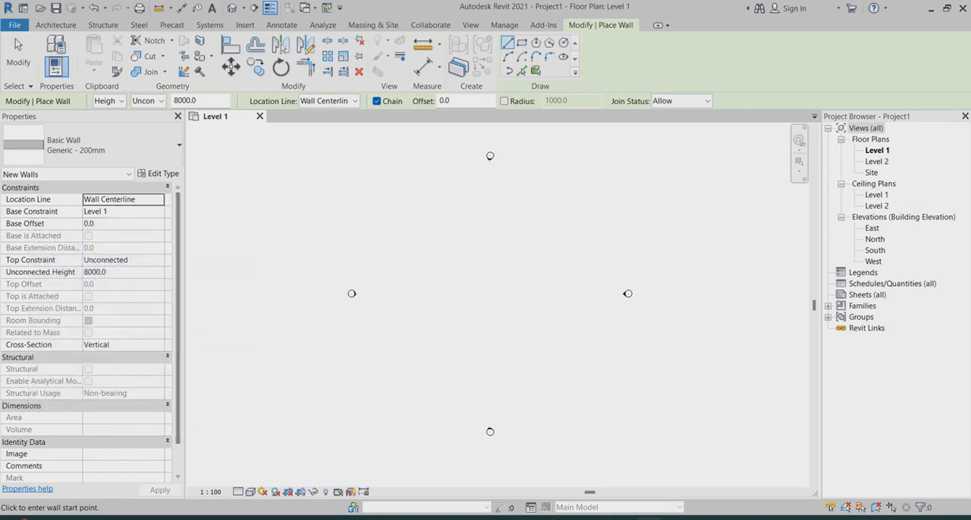
pyautogui.click(157, 260)
pyautogui.click(158, 261)
pyautogui.click(116, 293)
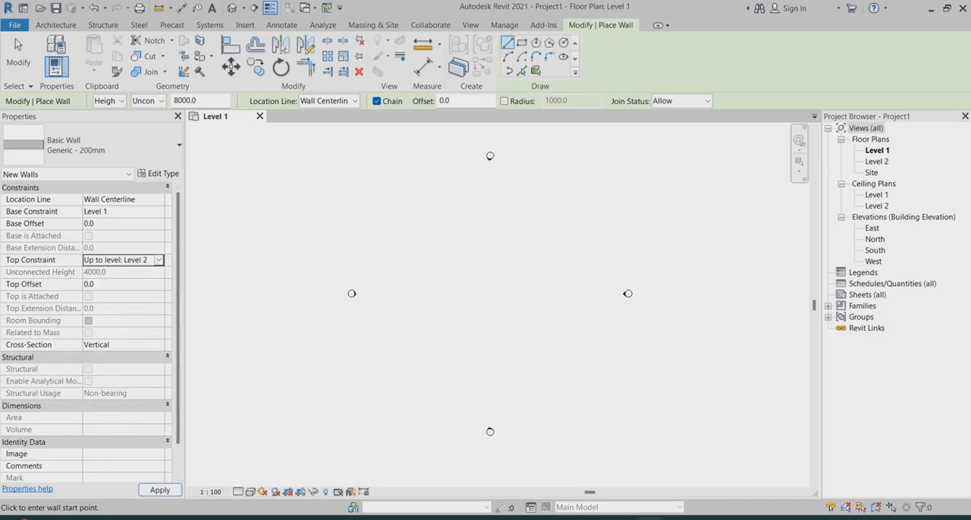
pyautogui.scroll(2, 485, 292)
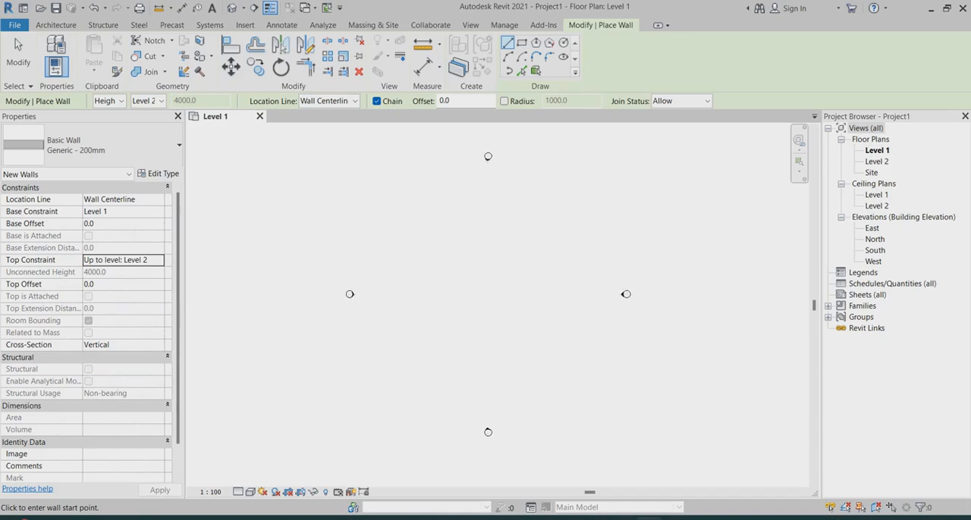
# Draw a single horizontal wall 3000 mm long between the elevation markers and end the wall chain
pyautogui.click(449, 287)
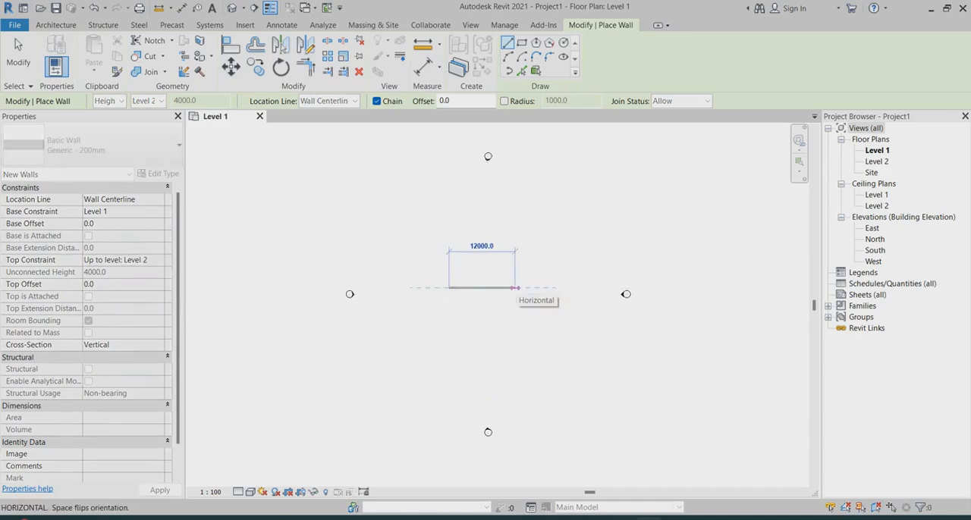
pyautogui.write('3000')
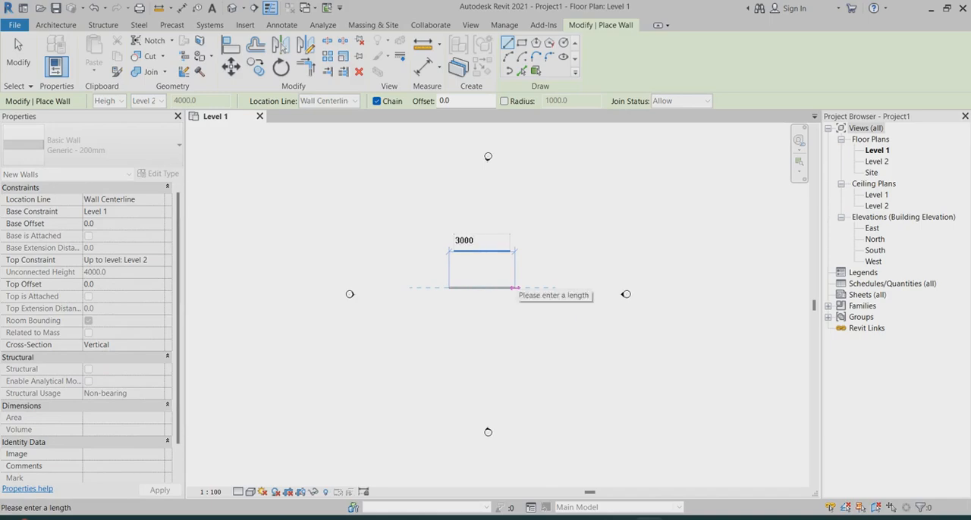
pyautogui.press('Return')
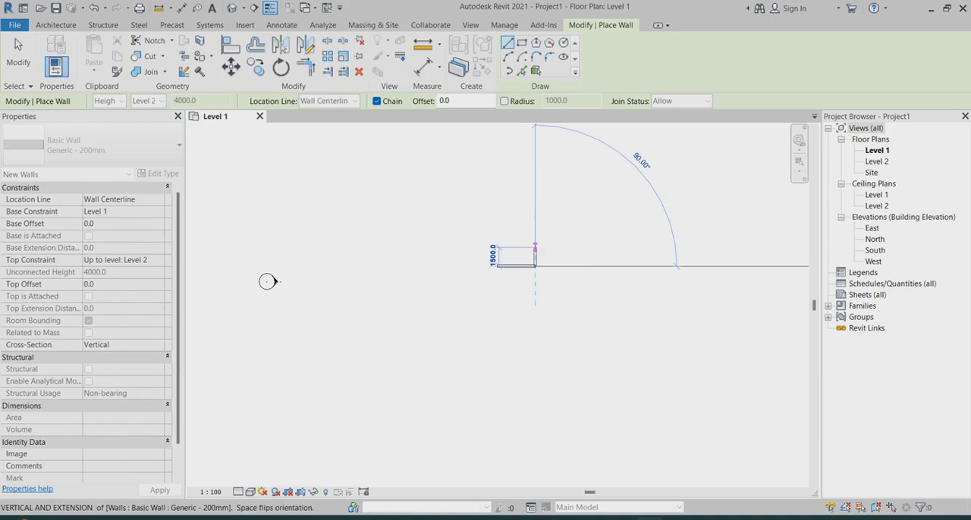
pyautogui.rightClick(536, 248)
pyautogui.click(559, 256)
pyautogui.scroll(4, 503, 266)
pyautogui.scroll(5, 538, 262)
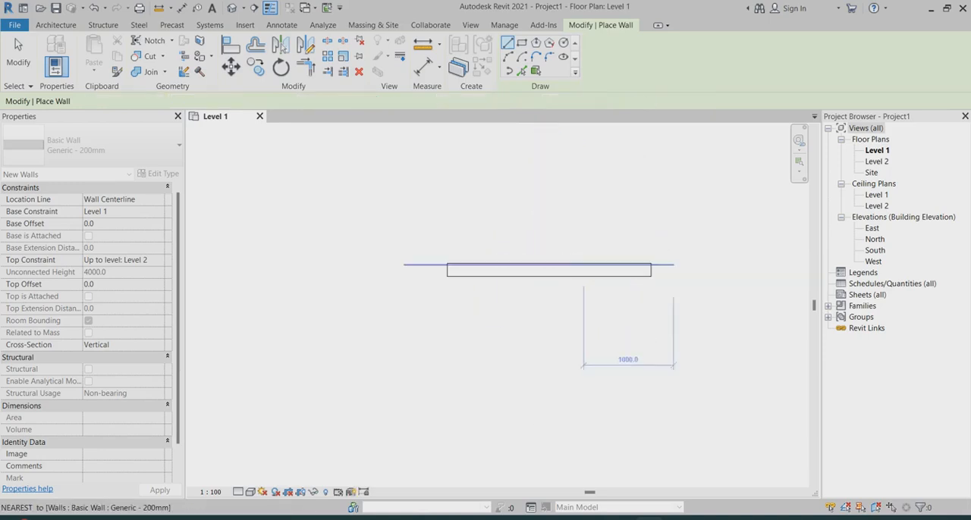
pyautogui.scroll(-2, 503, 260)
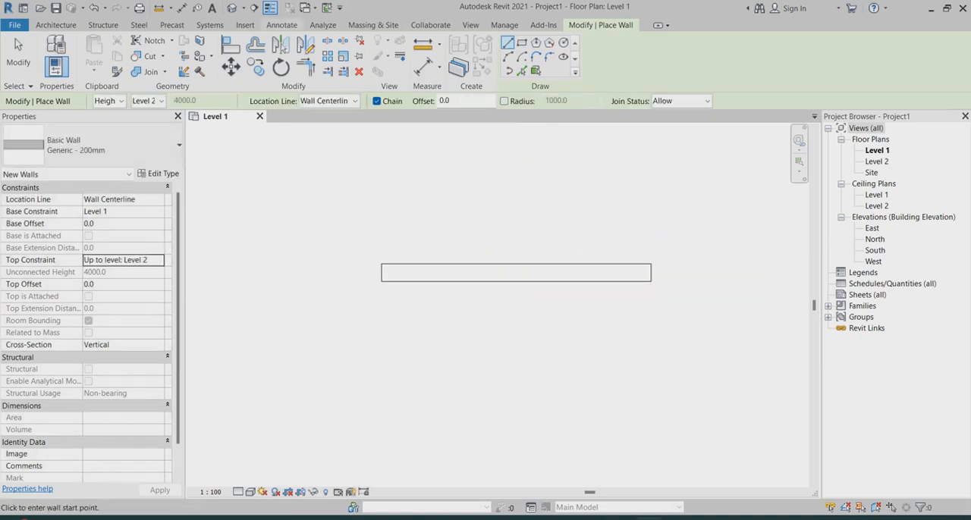
# Add an aligned dimension between the wall's two ends, placed above the wall
pyautogui.click(282, 24)
pyautogui.click(47, 50)
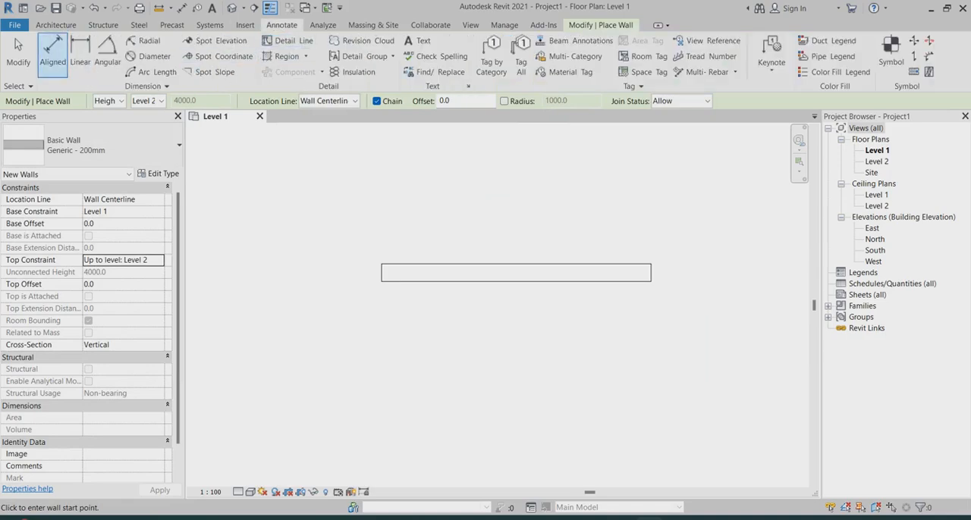
pyautogui.click(382, 273)
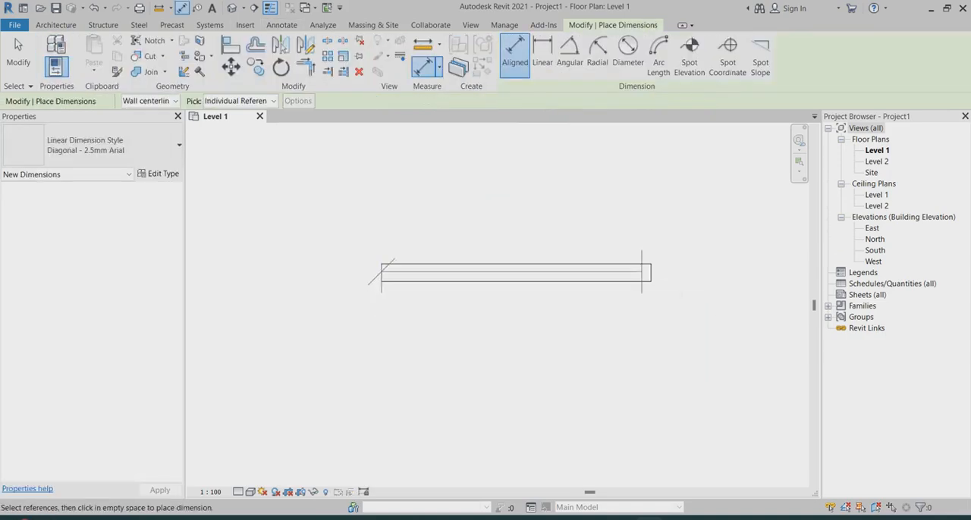
pyautogui.click(650, 273)
pyautogui.click(645, 228)
pyautogui.scroll(-2, 515, 265)
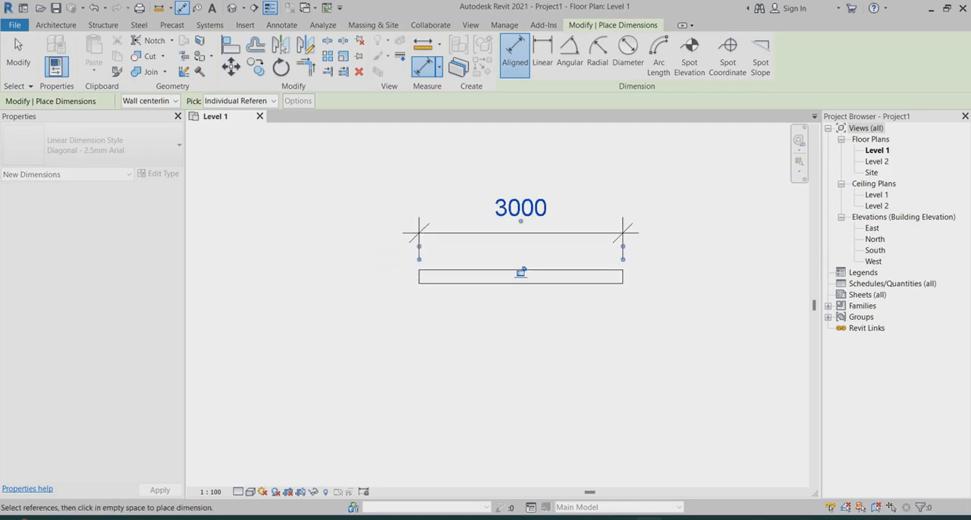
# Open the default 3D view to inspect the wall and leave the dimension command
pyautogui.click(231, 7)
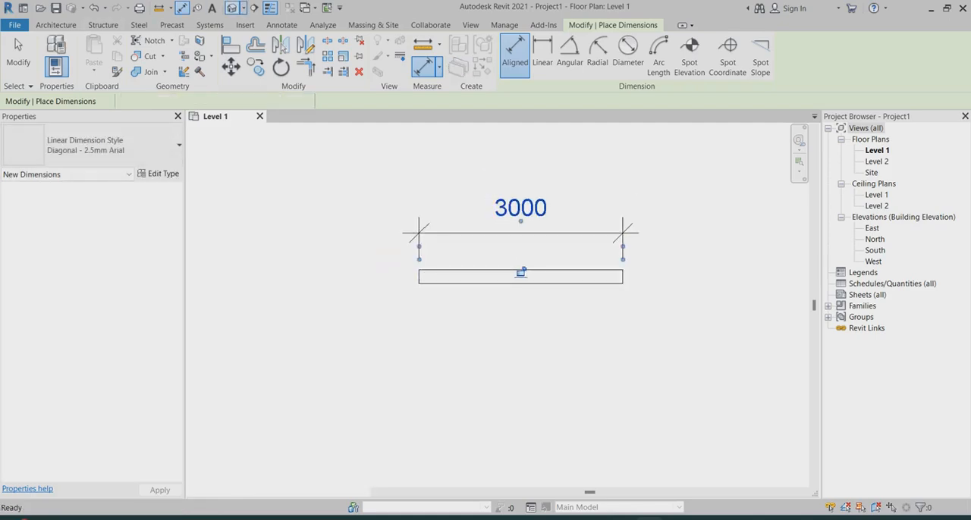
pyautogui.scroll(5, 470, 260)
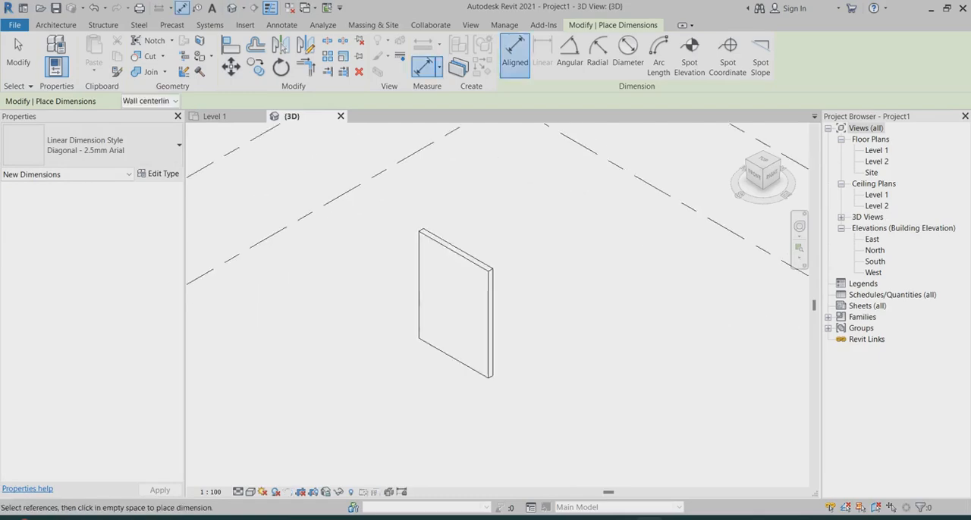
pyautogui.press('Escape')
pyautogui.press('Escape')
pyautogui.scroll(-2, 522, 295)
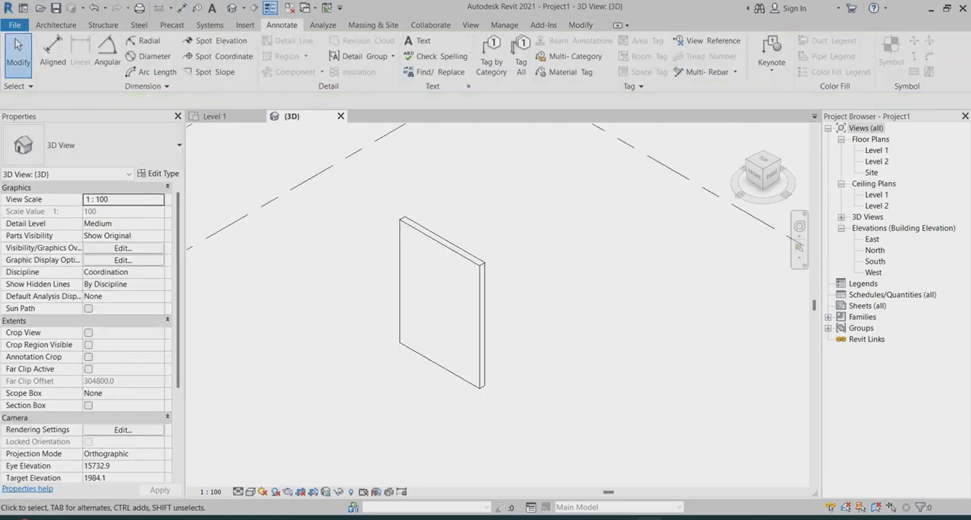
# Return to the Level 1 floor plan and start an architectural wall with the Curtain Wall Storefront type
pyautogui.doubleClick(876, 150)
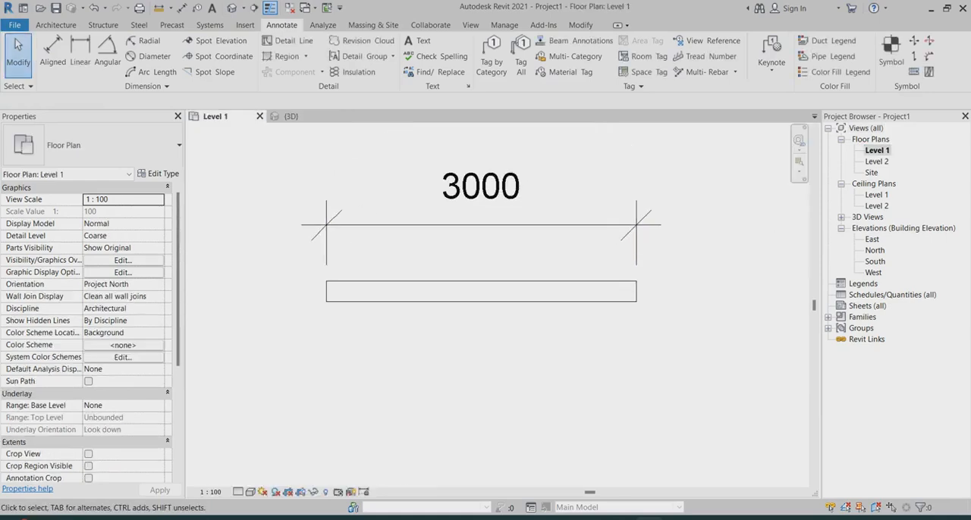
pyautogui.click(55, 25)
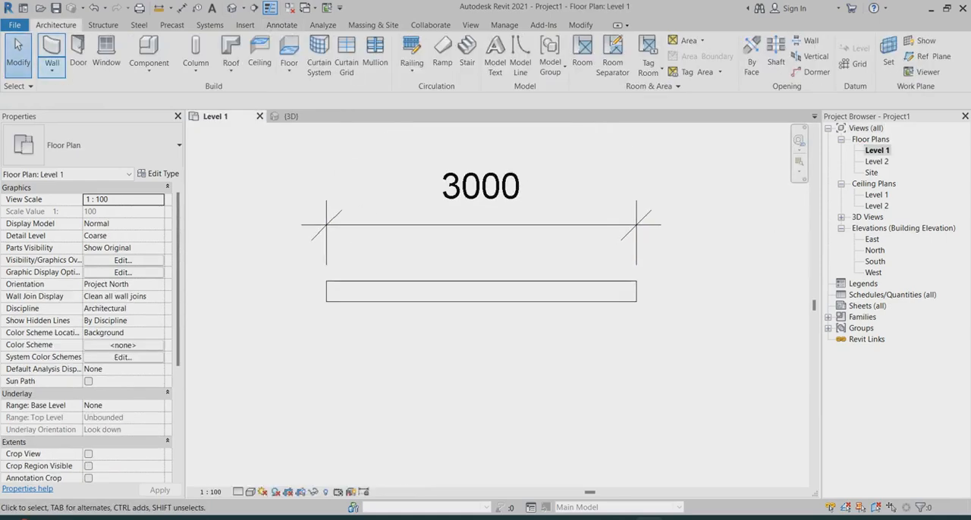
pyautogui.click(52, 70)
pyautogui.click(93, 93)
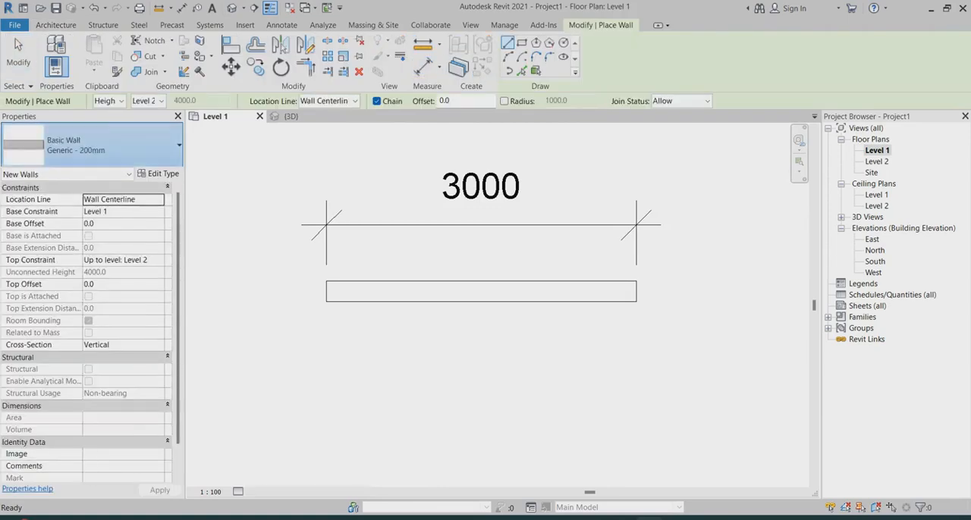
pyautogui.click(108, 145)
pyautogui.scroll(-5, 87, 341)
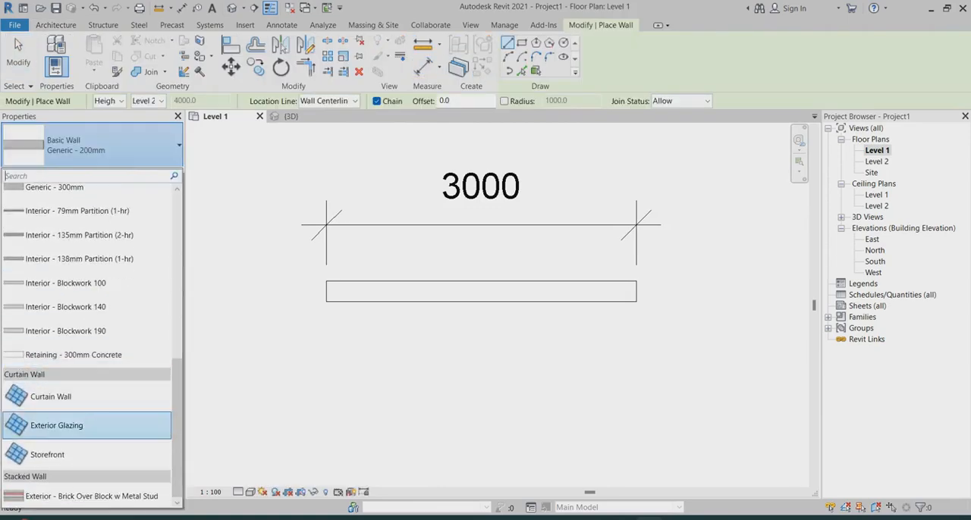
pyautogui.click(53, 453)
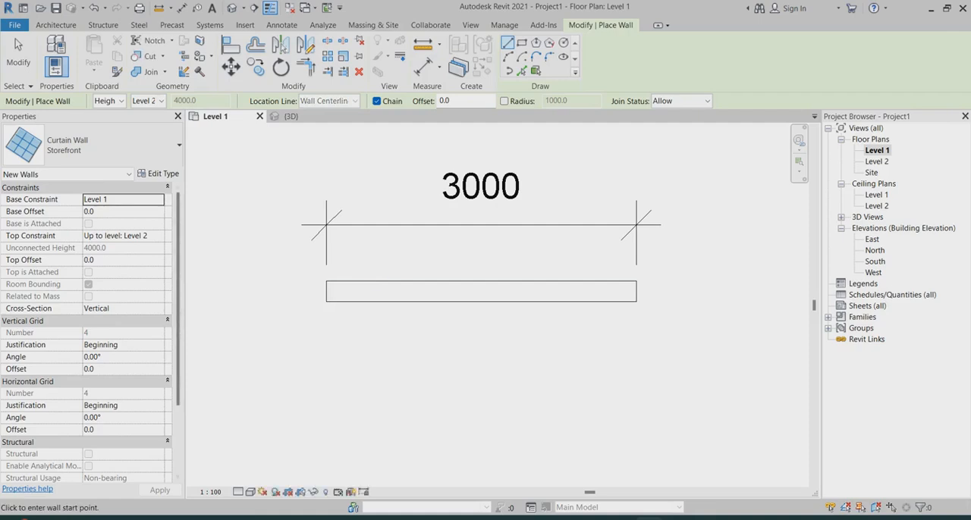
# Set the new curtain wall's base offset to 600, top constraint to Unconnected and unconnected height to 2800
pyautogui.click(114, 212)
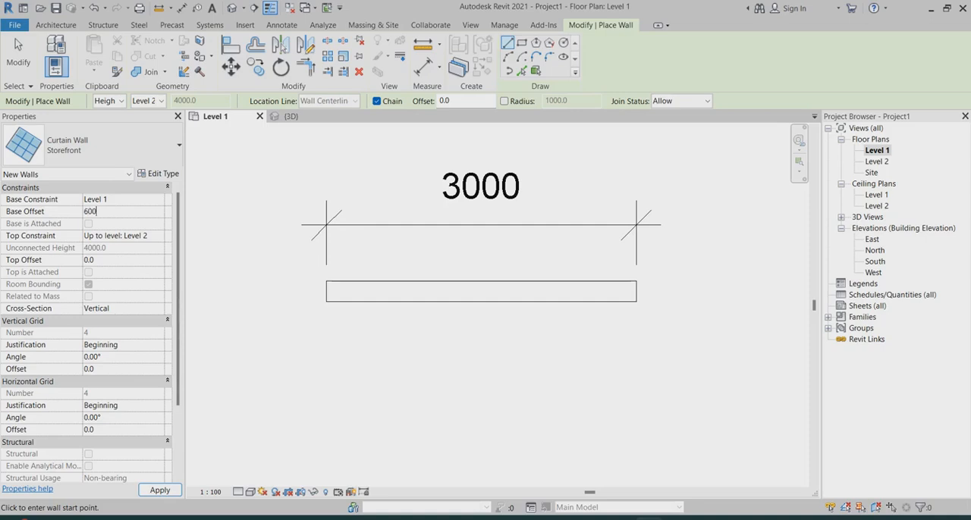
pyautogui.click(159, 236)
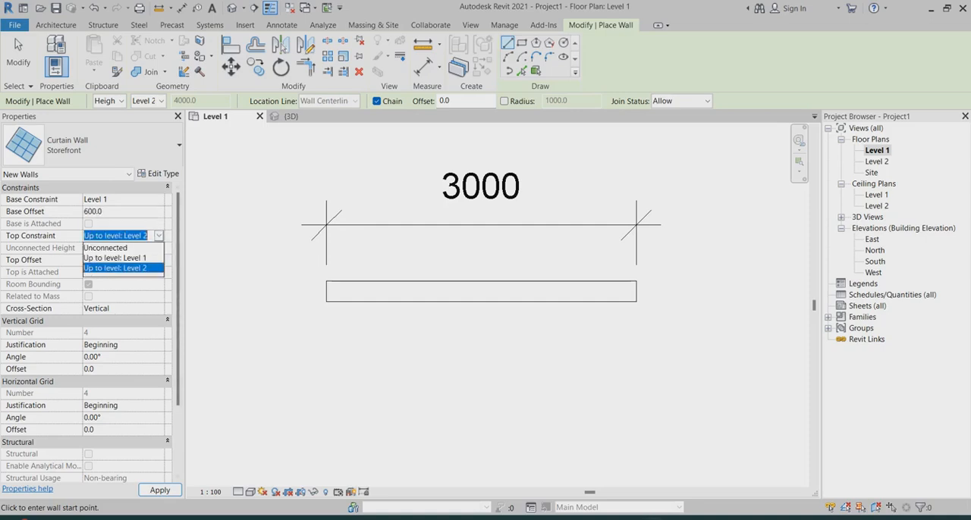
pyautogui.click(115, 258)
pyautogui.click(158, 236)
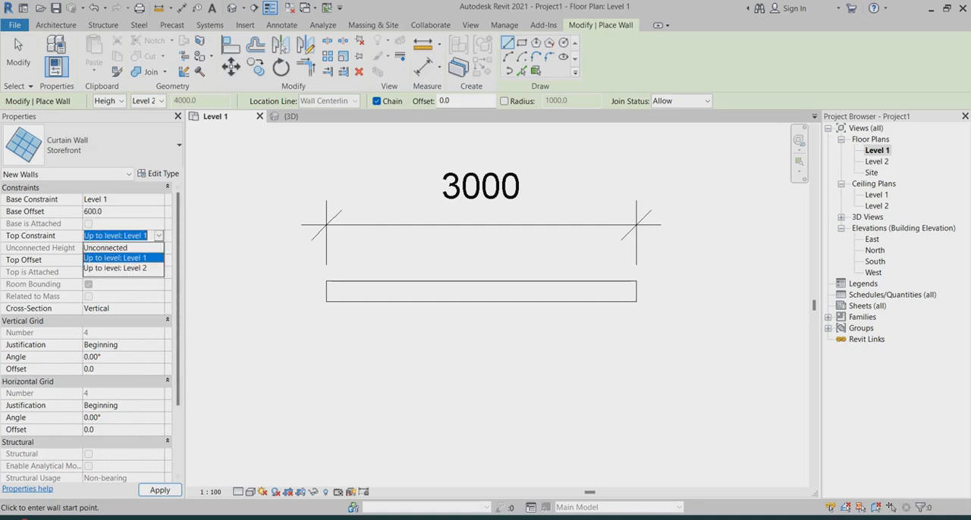
pyautogui.click(106, 248)
pyautogui.click(122, 248)
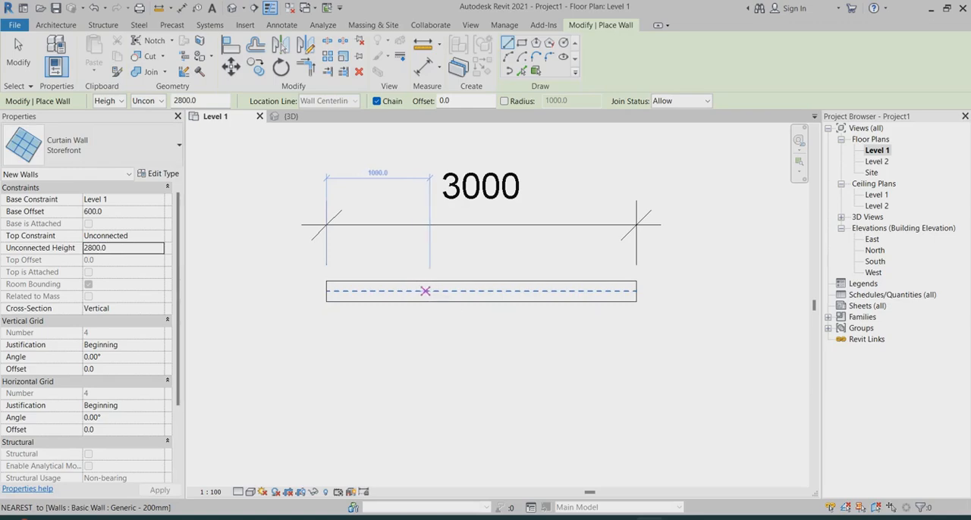
# Draw a 1000 mm storefront along the host wall's centerline, starting 1000 mm from its left end, and finish the command
pyautogui.click(430, 292)
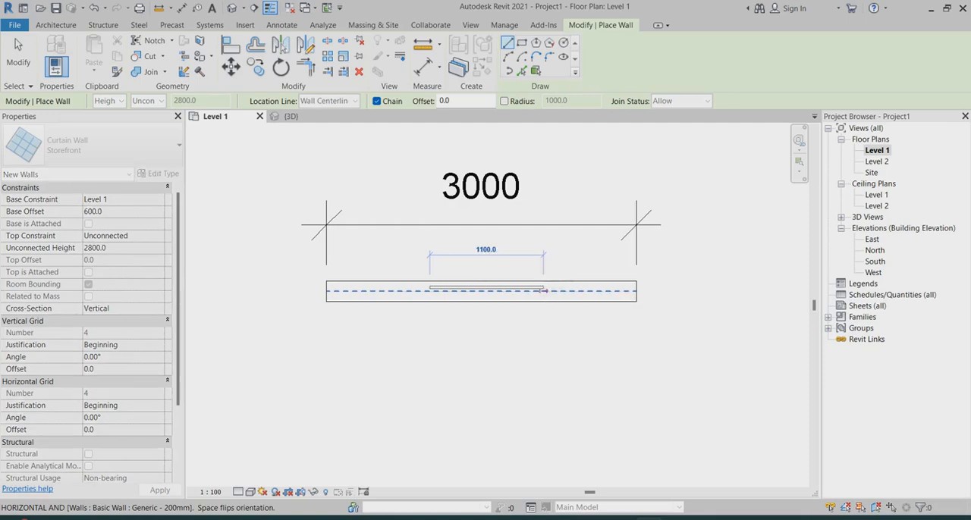
pyautogui.click(534, 291)
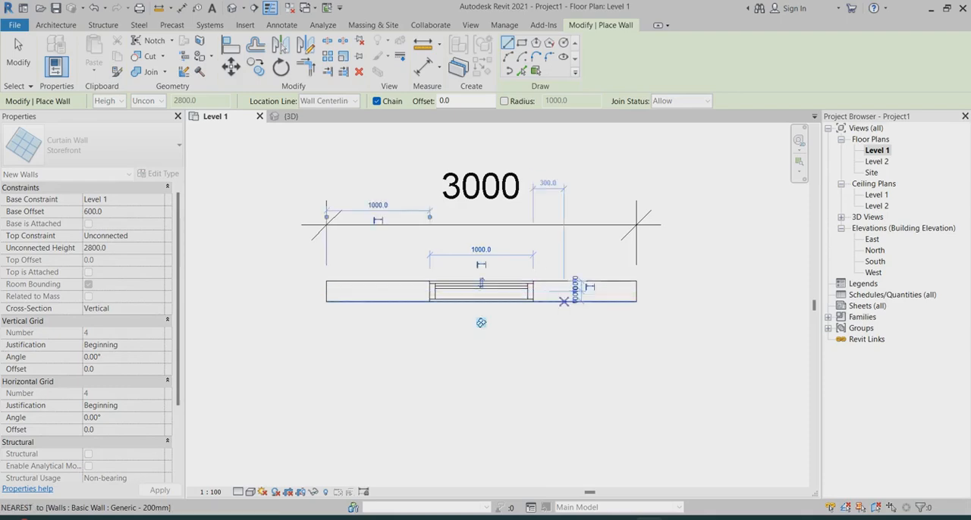
pyautogui.press('Escape')
pyautogui.press('Escape')
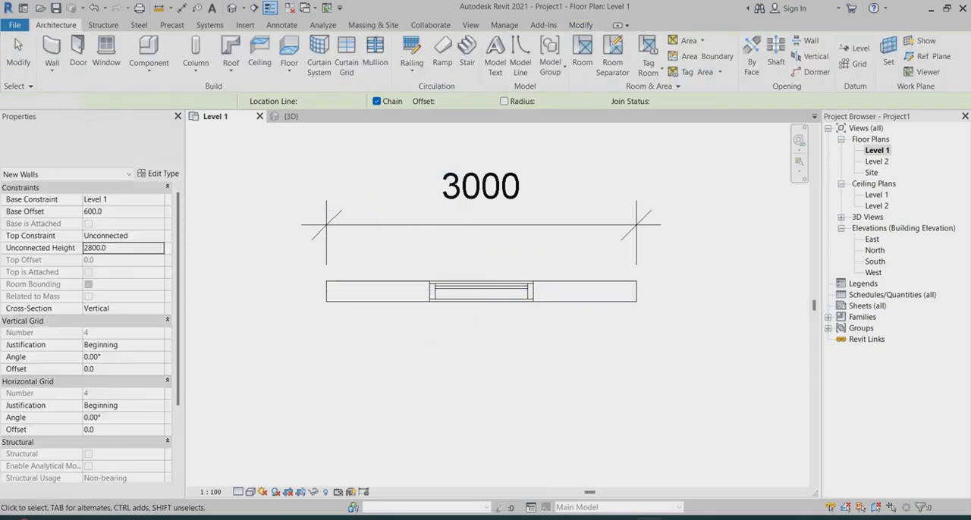
# Switch to the 3D view and change its visual style to a shaded display
pyautogui.click(297, 116)
pyautogui.scroll(3, 443, 293)
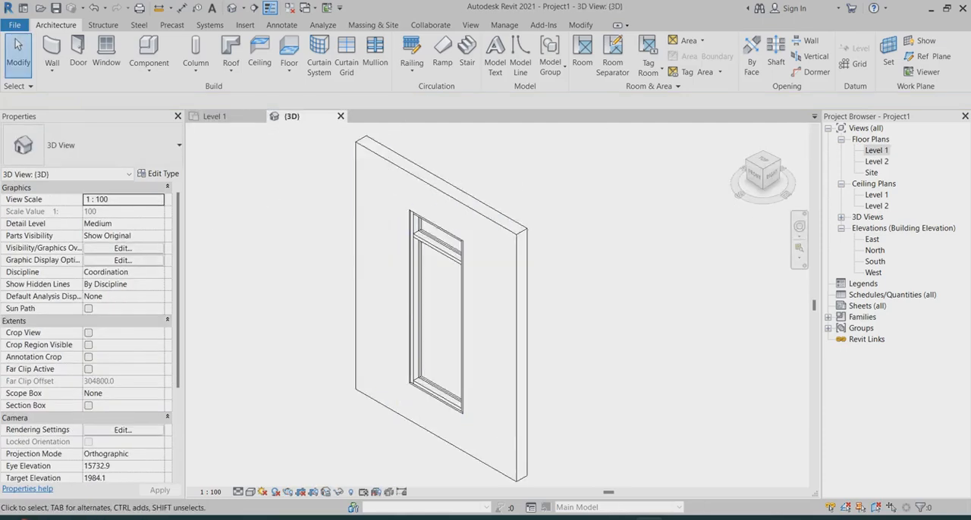
pyautogui.click(250, 491)
pyautogui.click(281, 454)
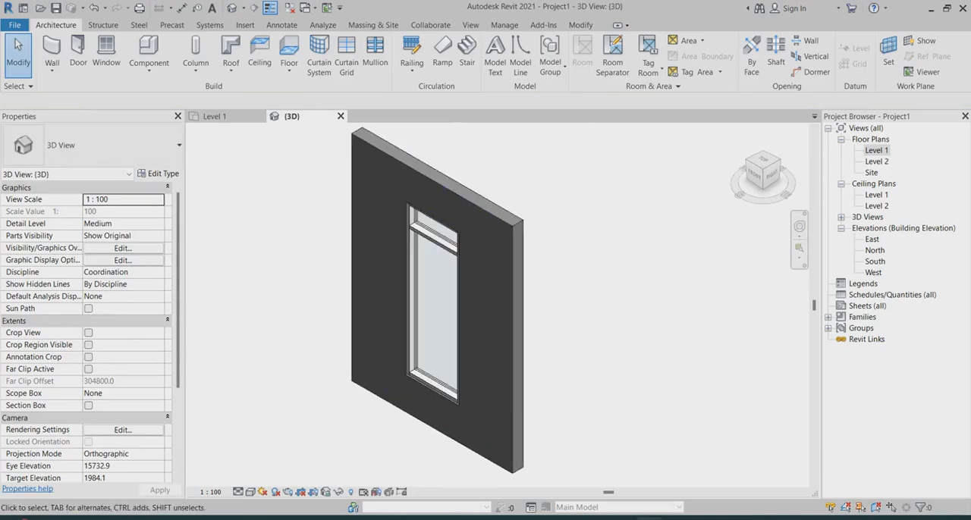
# Set both the vertical and horizontal grid spacing of the embedded Storefront type to 1200 and deselect the curtain wall
pyautogui.moveTo(409, 267)
pyautogui.keyDown('shift'); pyautogui.mouseDown(button='middle')
pyautogui.moveTo(471, 261)
pyautogui.moveTo(414, 267)
pyautogui.mouseUp(button='middle'); pyautogui.keyUp('shift')
pyautogui.scroll(1, 415, 267)
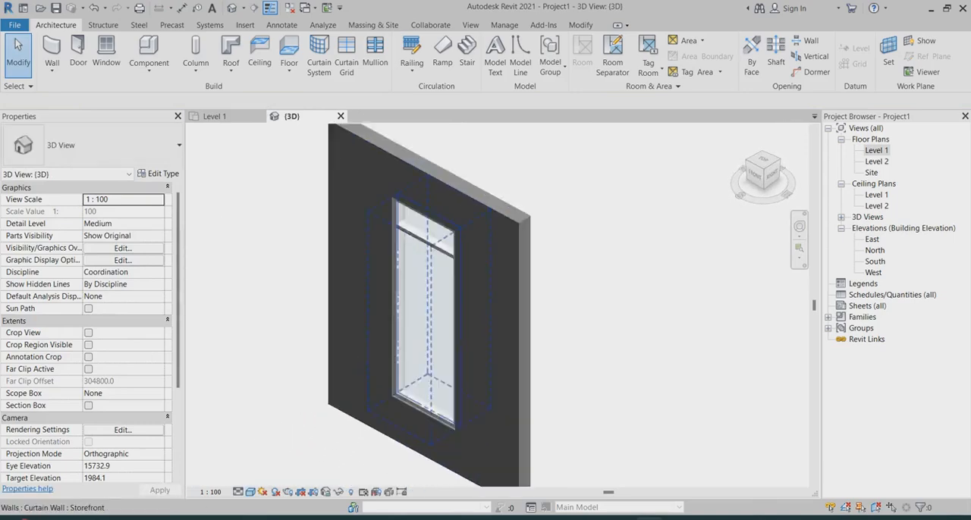
pyautogui.scroll(3, 419, 261)
pyautogui.scroll(-1, 478, 249)
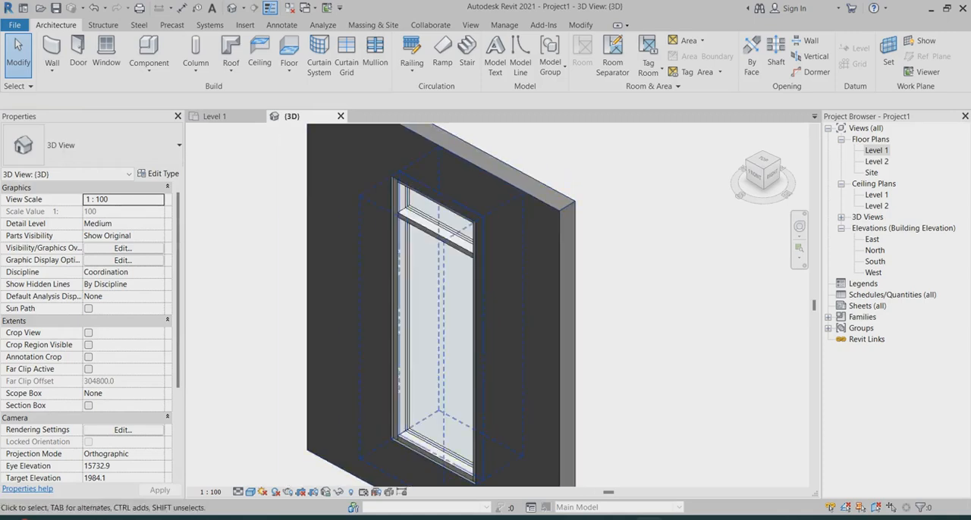
pyautogui.scroll(-3, 448, 216)
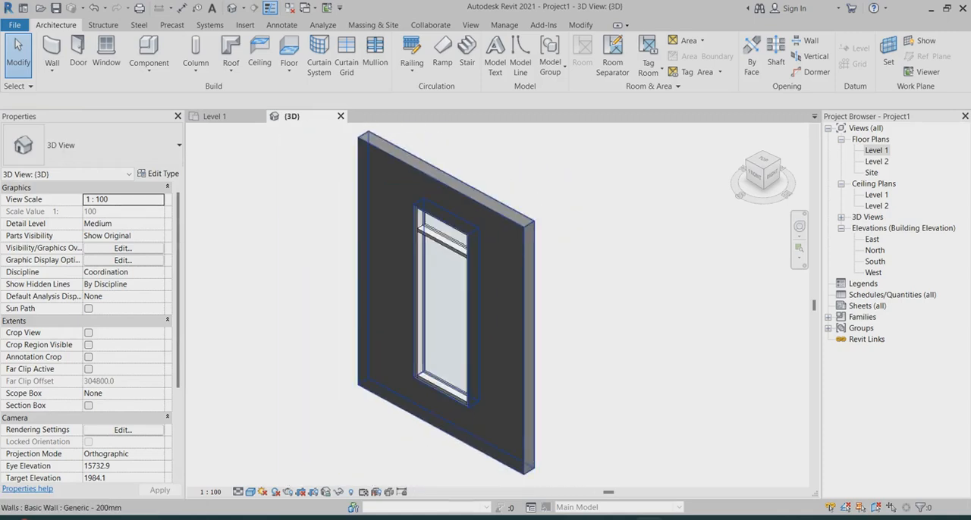
pyautogui.click(430, 312)
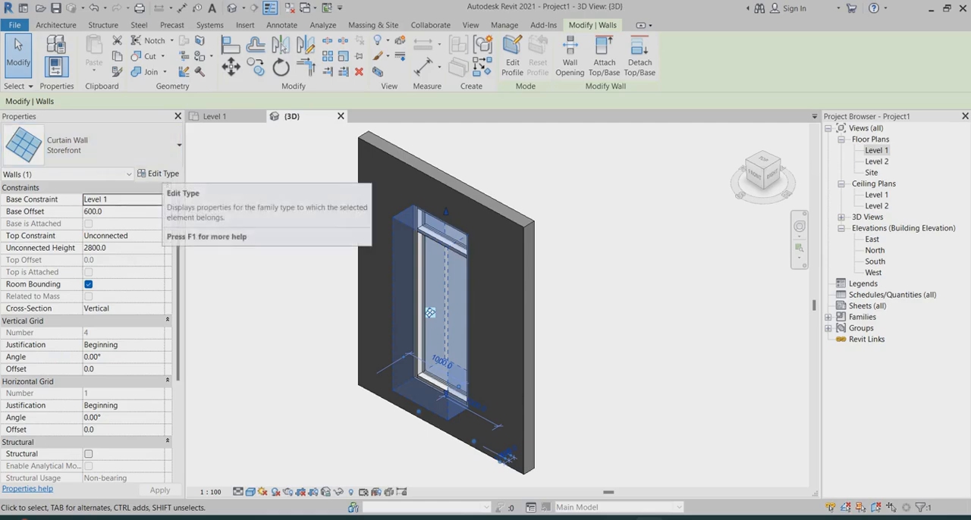
pyautogui.click(158, 175)
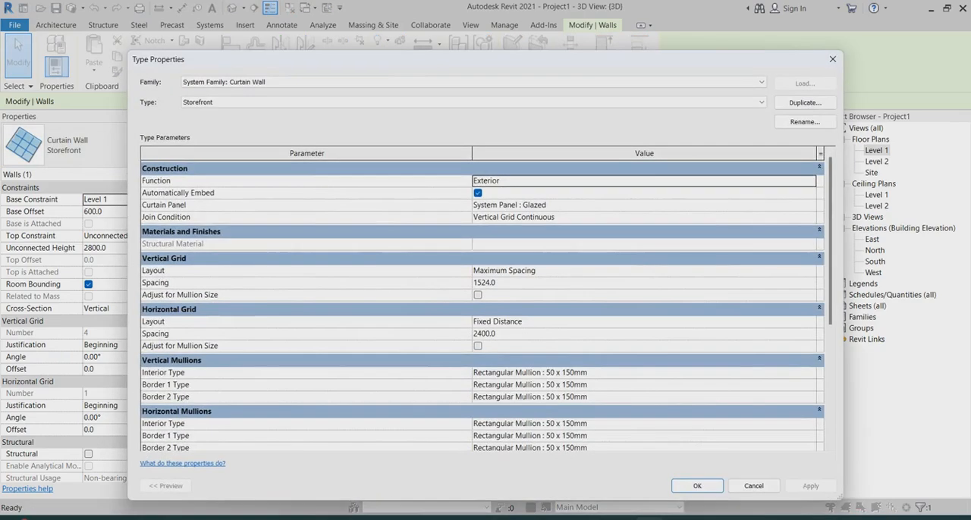
pyautogui.click(500, 283)
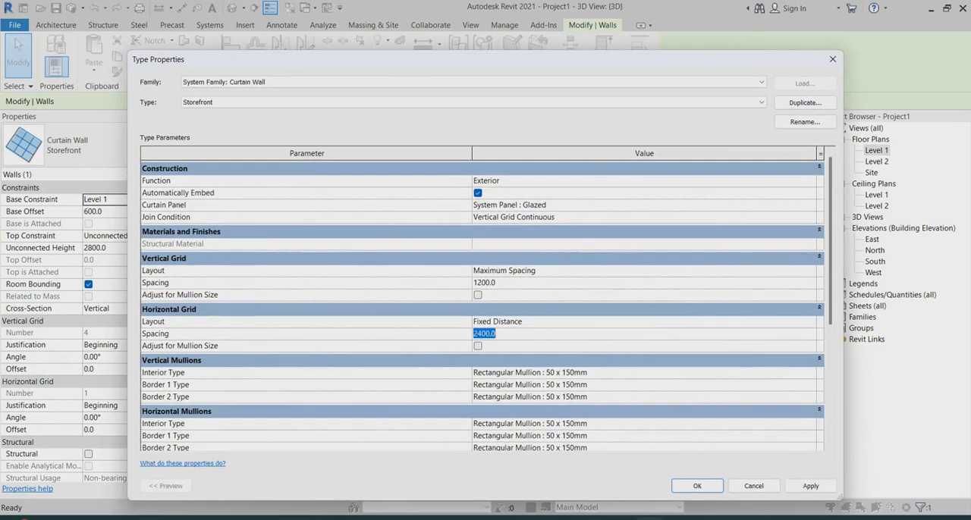
pyautogui.write('1200')
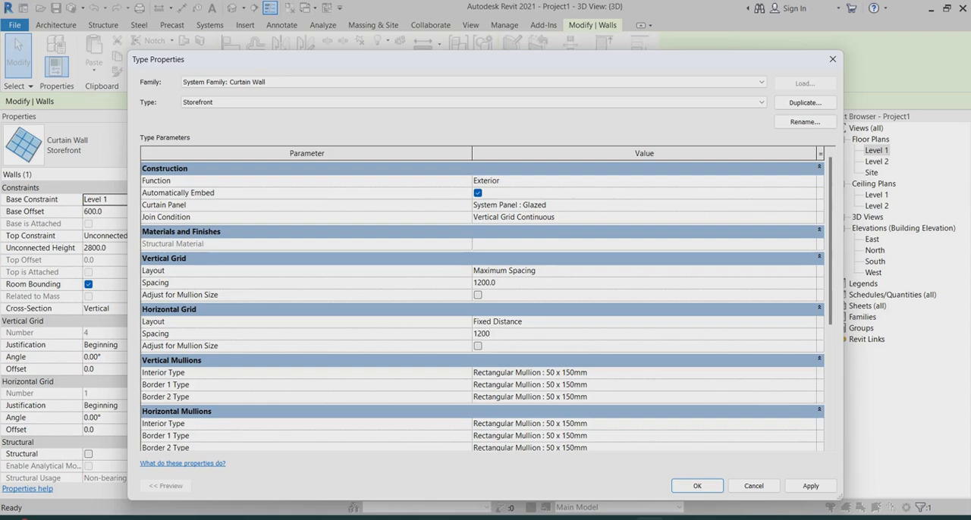
pyautogui.click(811, 486)
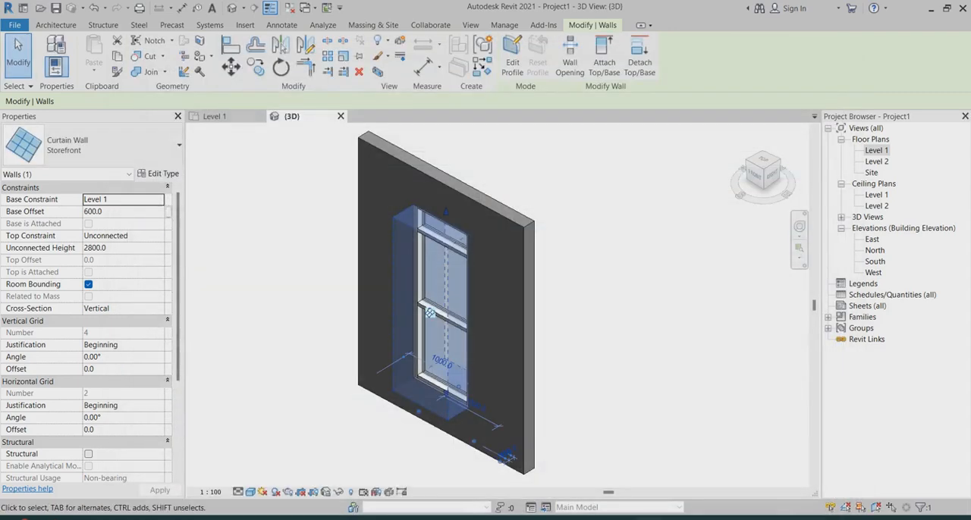
pyautogui.press('Escape')
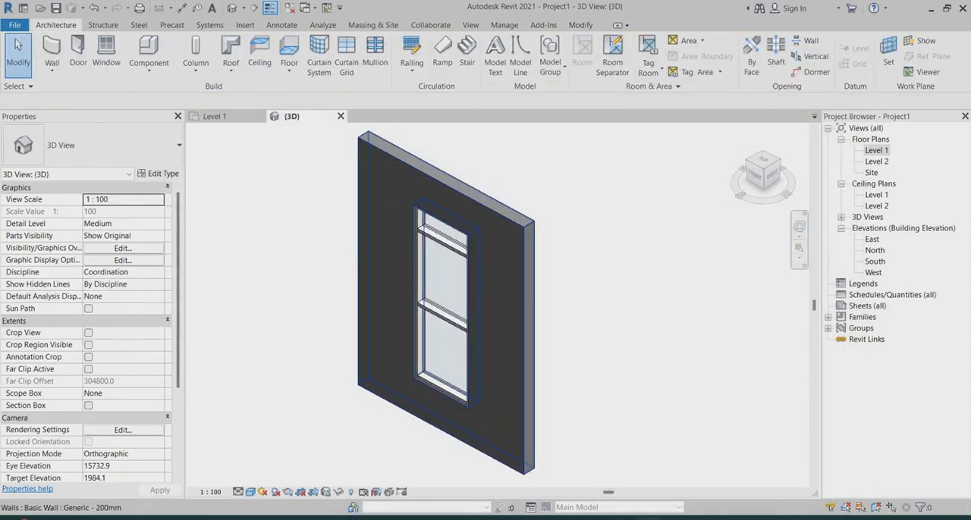
# Set the Storefront type's horizontal grid spacing to 1500, apply it and deselect the curtain wall
pyautogui.scroll(2, 453, 342)
pyautogui.scroll(-1, 413, 281)
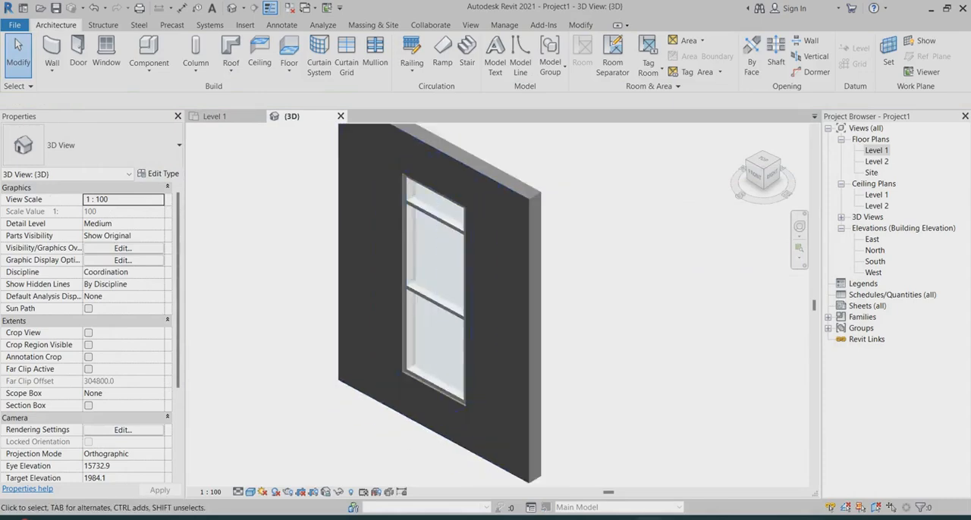
pyautogui.click(158, 174)
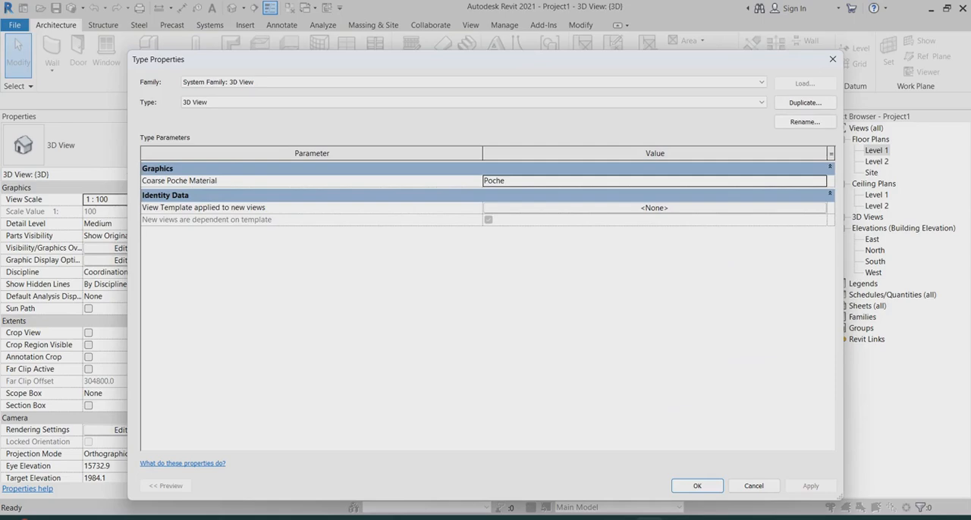
pyautogui.click(832, 58)
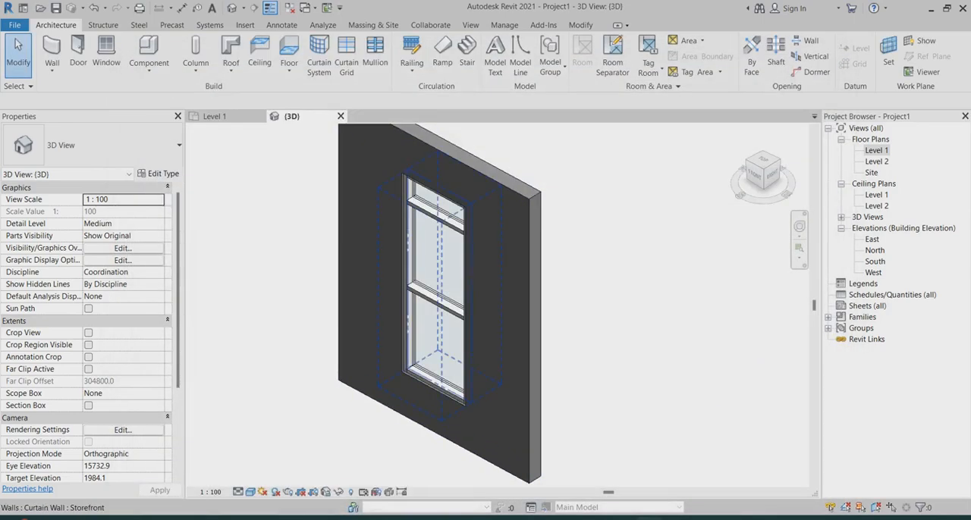
pyautogui.click(421, 298)
pyautogui.click(159, 174)
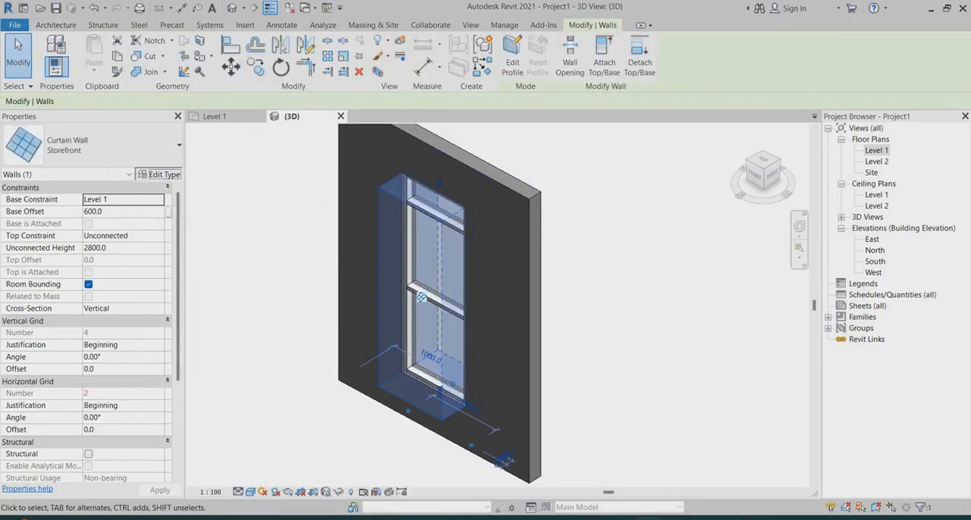
pyautogui.click(493, 334)
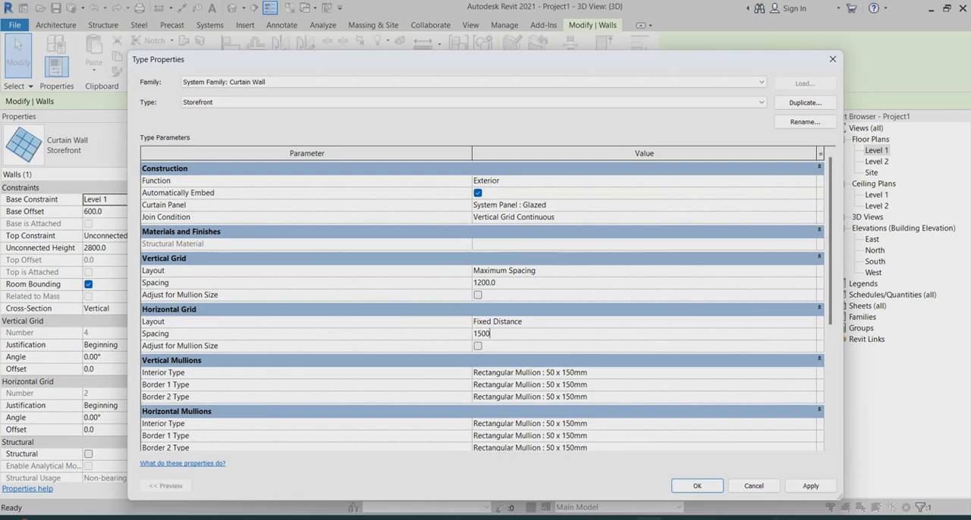
pyautogui.click(811, 486)
pyautogui.click(697, 487)
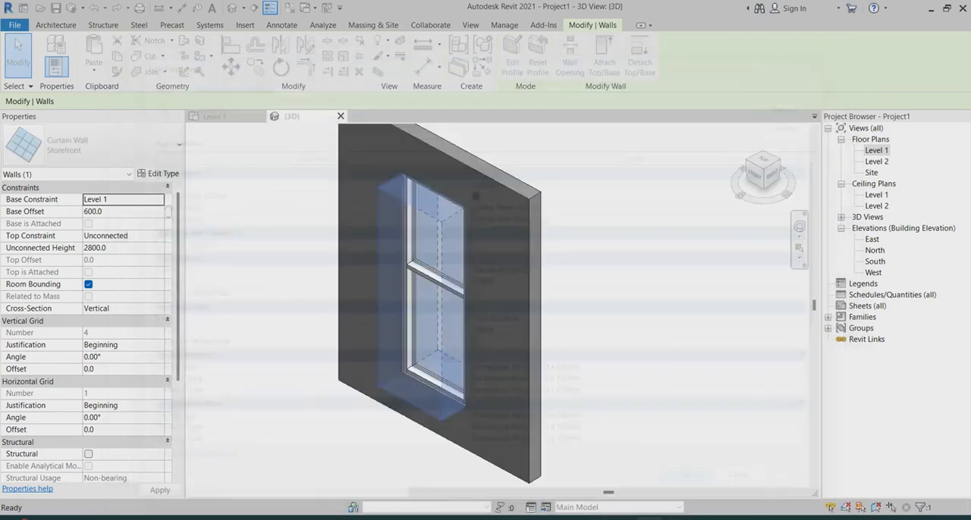
pyautogui.press('Escape')
pyautogui.scroll(-2, 507, 395)
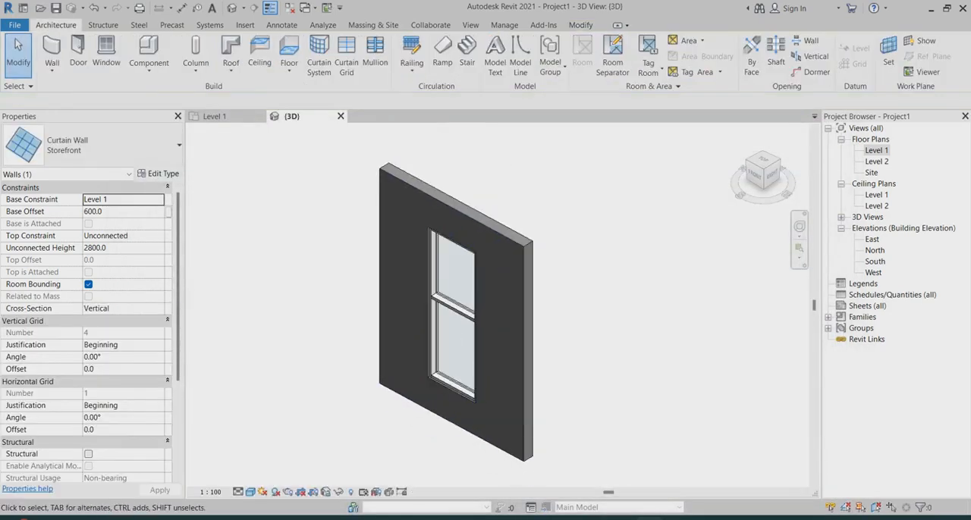
# Examine the embedded storefront window and its horizontal mullion from another angle in the 3D view
pyautogui.keyDown('shift'); pyautogui.moveTo(486, 387); pyautogui.dragTo(464, 377, button='middle'); pyautogui.keyUp('shift')
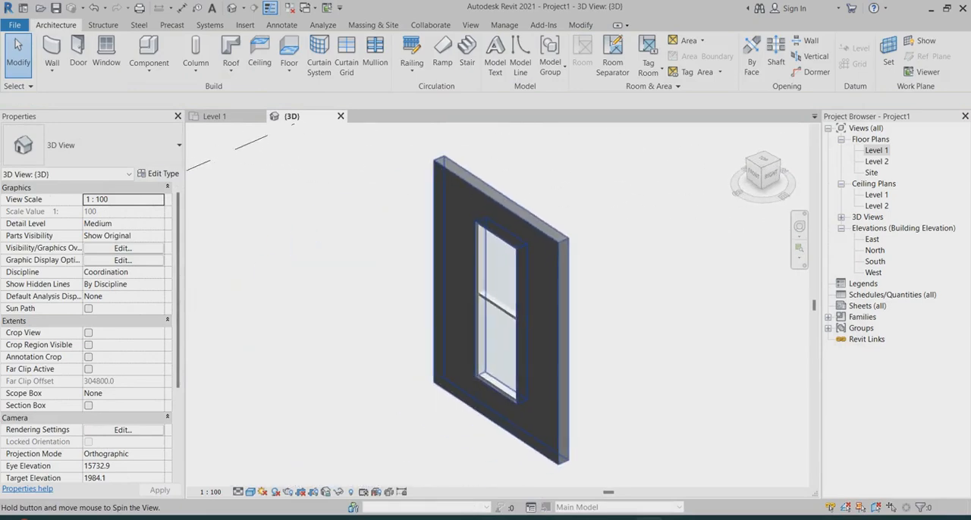
pyautogui.scroll(2, 520, 232)
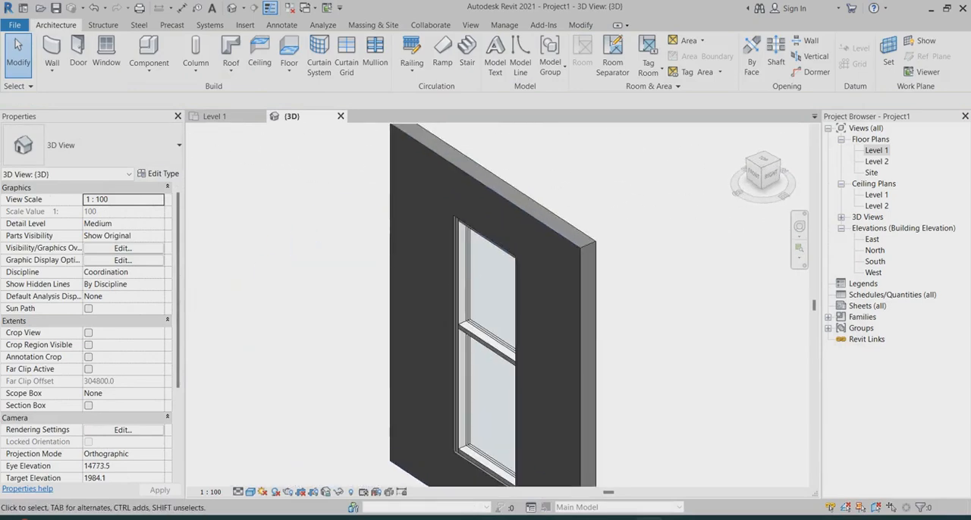
pyautogui.scroll(-3, 522, 250)
pyautogui.scroll(5, 549, 310)
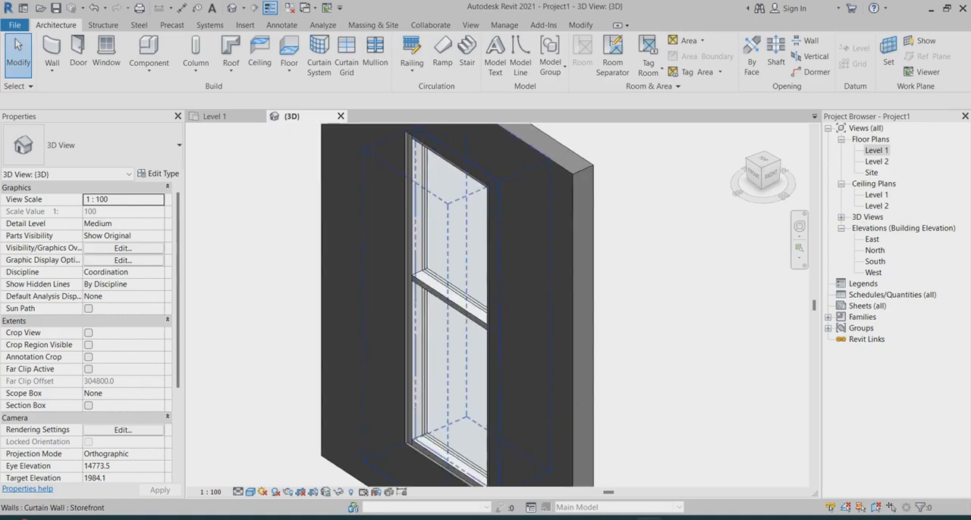
pyautogui.scroll(-2, 435, 288)
pyautogui.scroll(1, 435, 288)
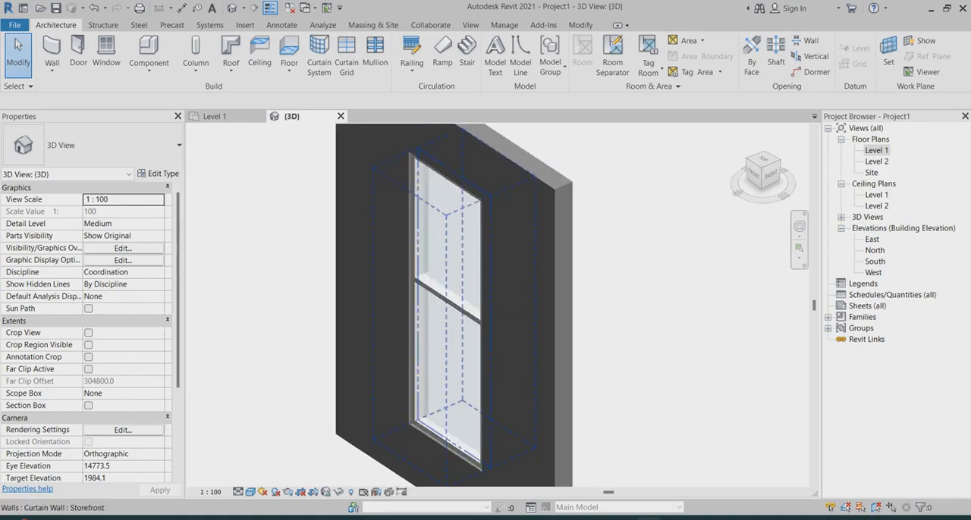
pyautogui.scroll(-3, 508, 285)
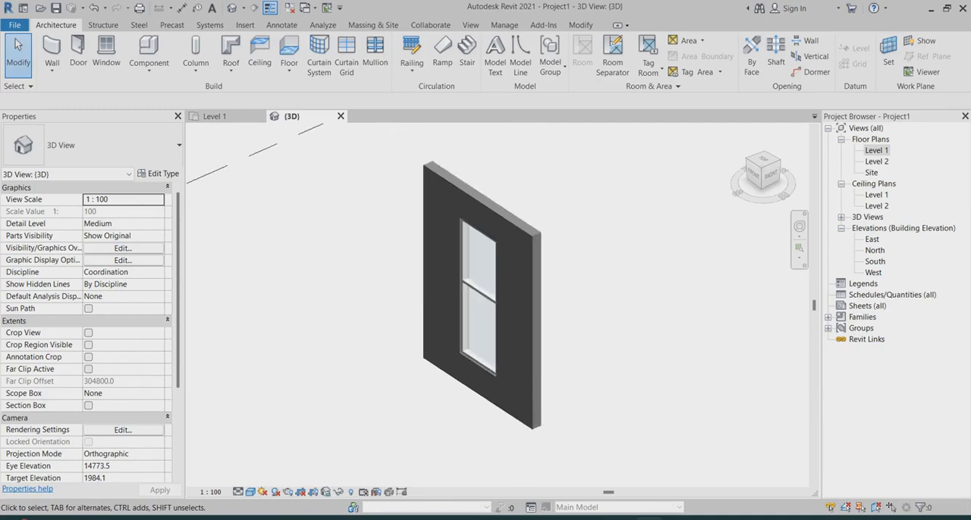
pyautogui.scroll(1, 590, 242)
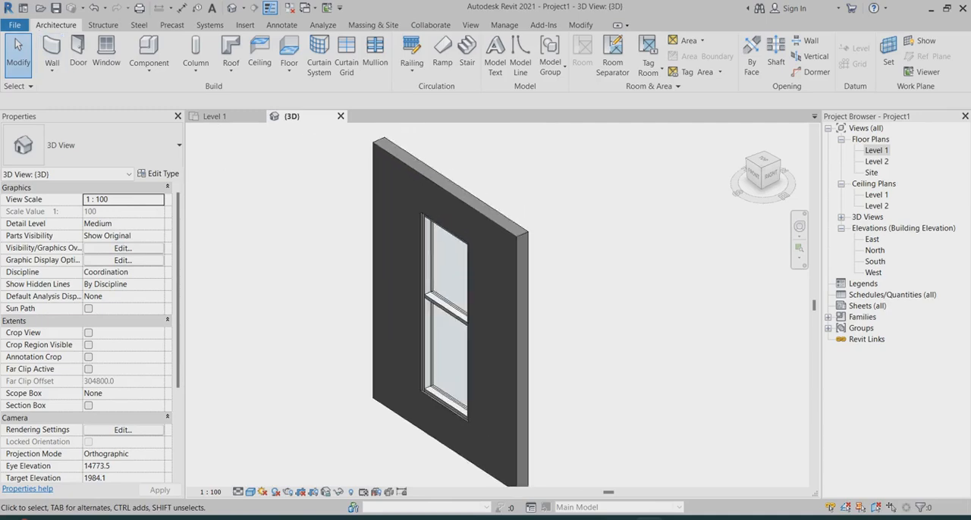
# Start an in-place model in the Walls category and accept the name Walls 1
pyautogui.click(148, 67)
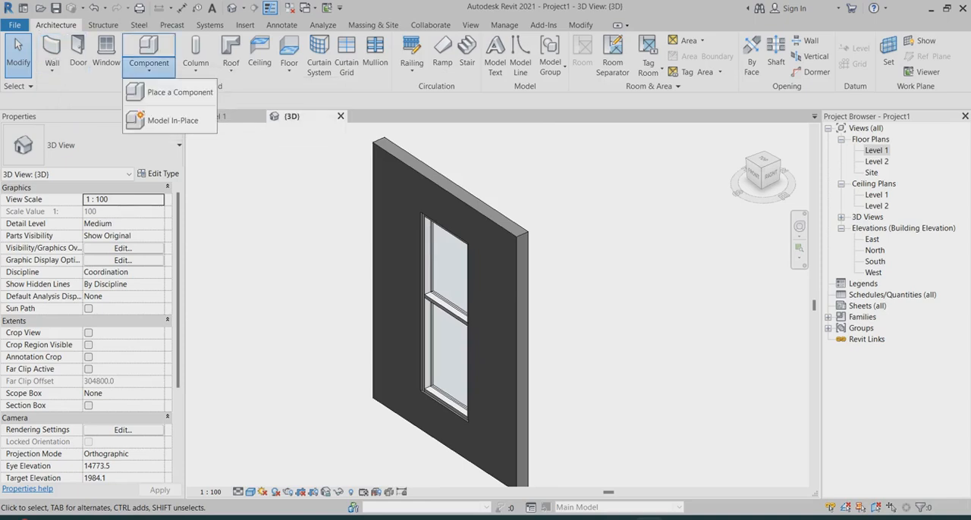
pyautogui.click(172, 120)
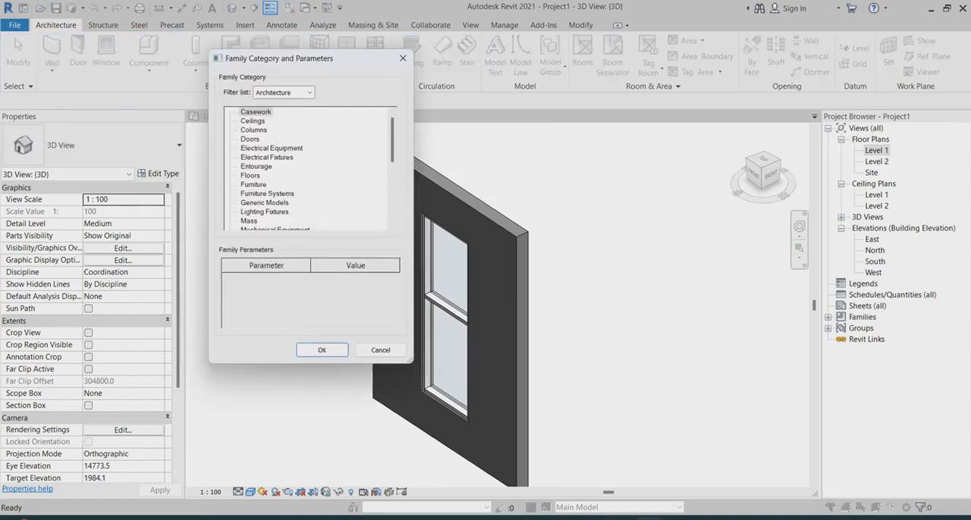
pyautogui.scroll(-6, 316, 168)
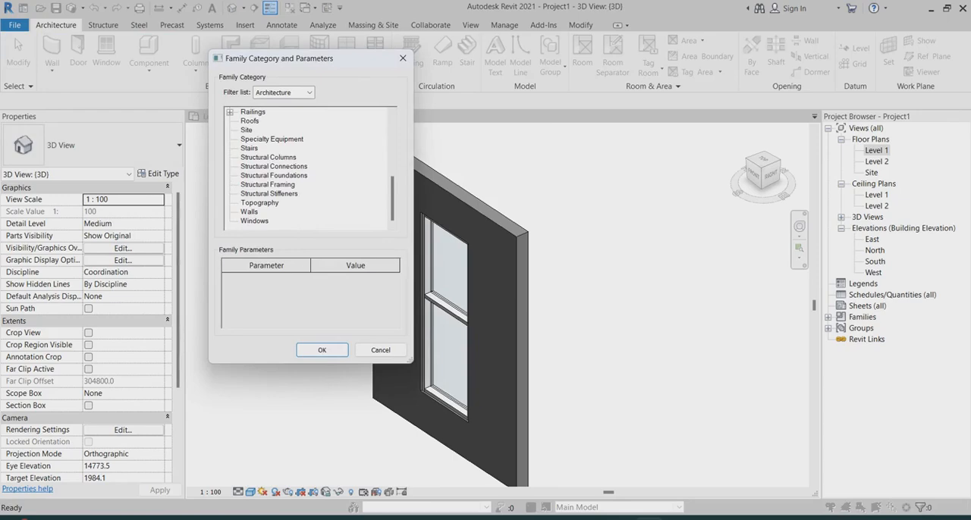
pyautogui.click(321, 350)
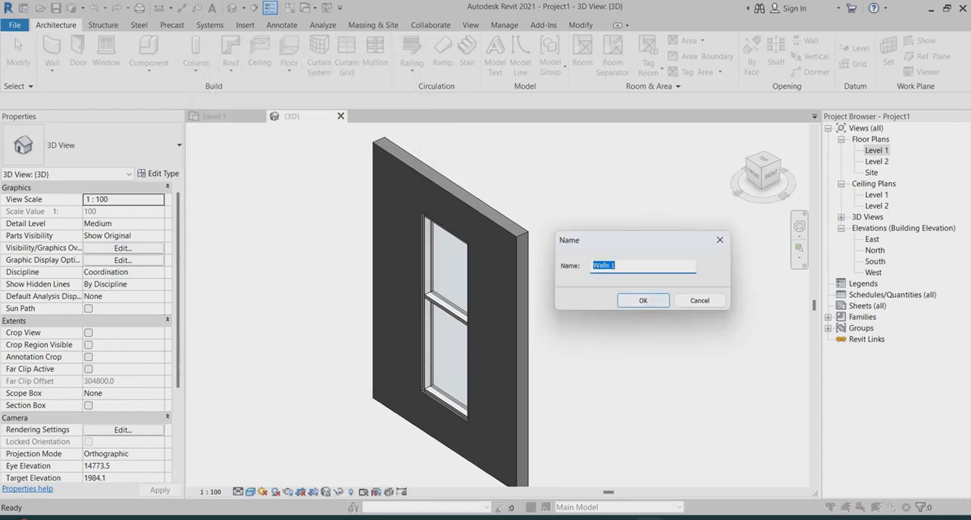
pyautogui.press('Return')
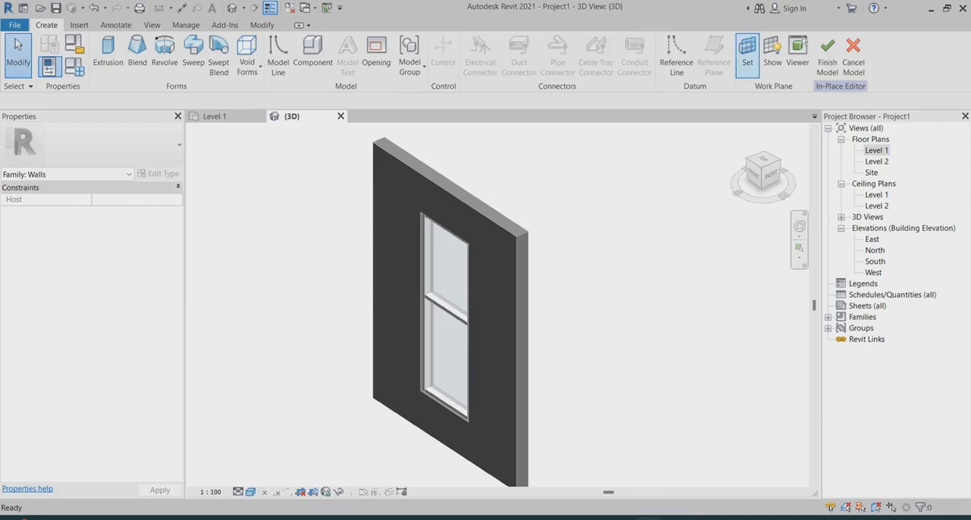
# Set the work plane to the large wall face around the window by picking a plane
pyautogui.click(747, 53)
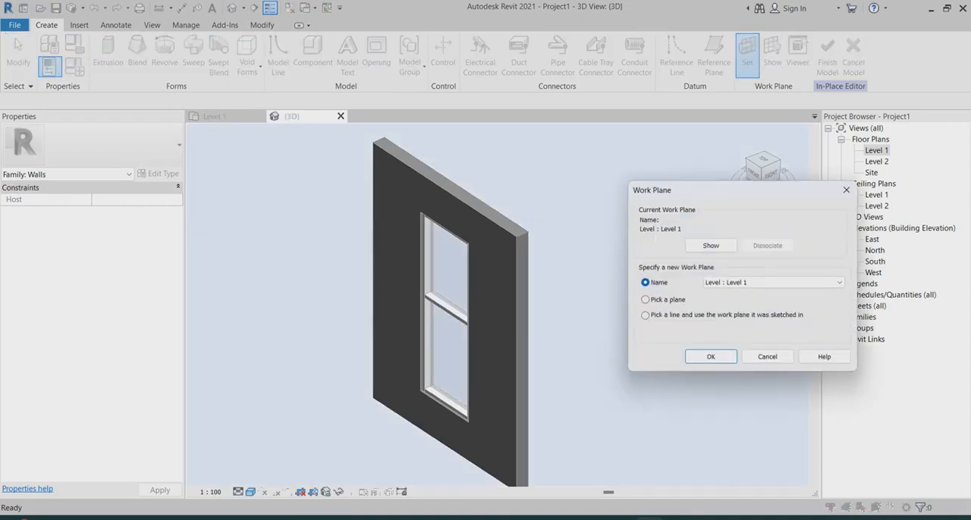
pyautogui.click(711, 356)
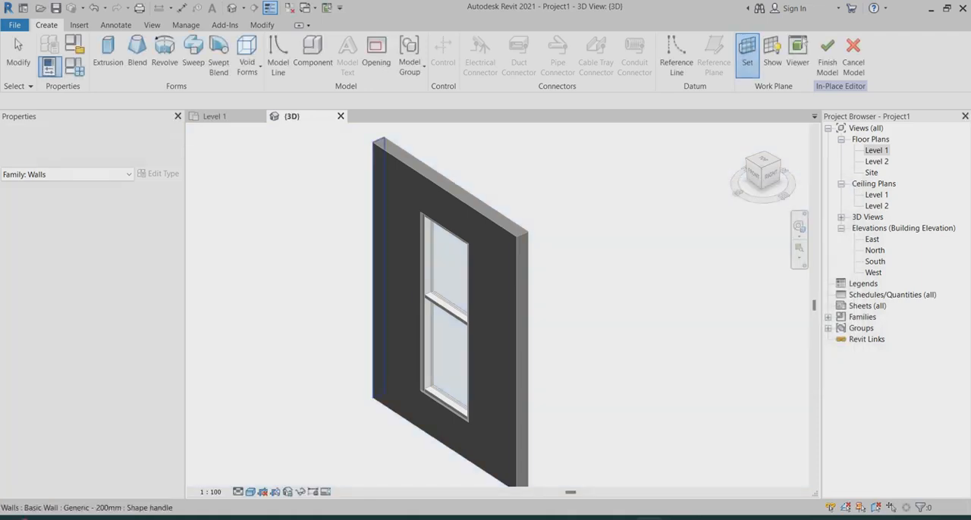
pyautogui.click(497, 304)
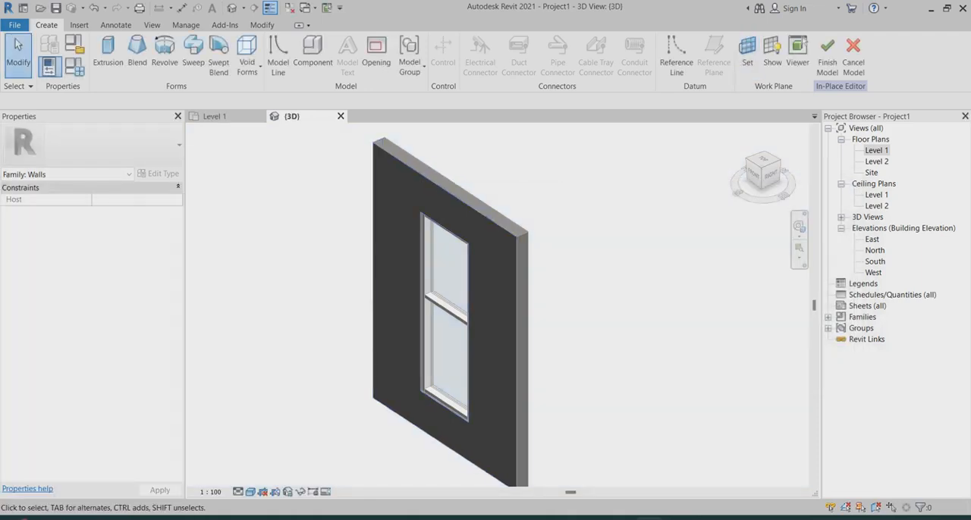
# Start an extrusion, sketch a 3000 by 4000 rectangle over the wall face's corners, and open the North elevation
pyautogui.click(108, 53)
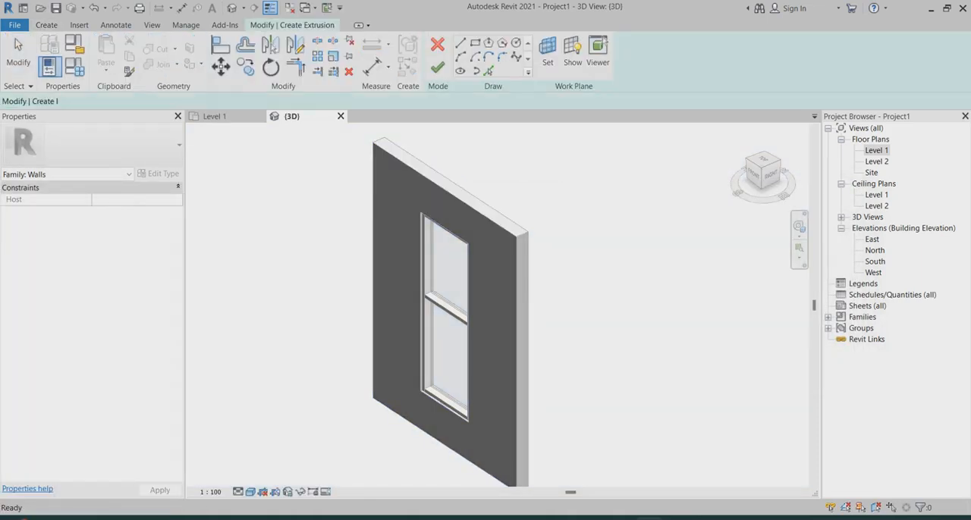
pyautogui.click(475, 41)
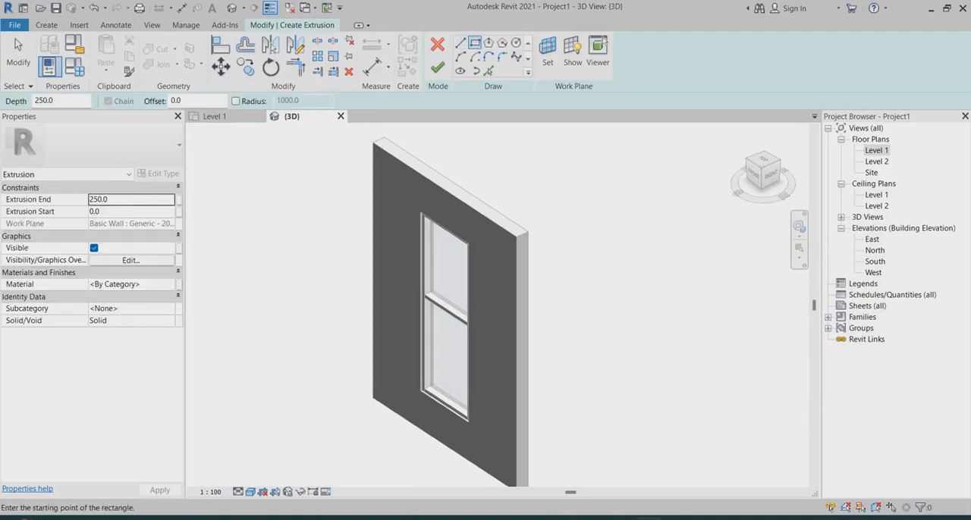
pyautogui.click(373, 143)
pyautogui.scroll(-5, 487, 326)
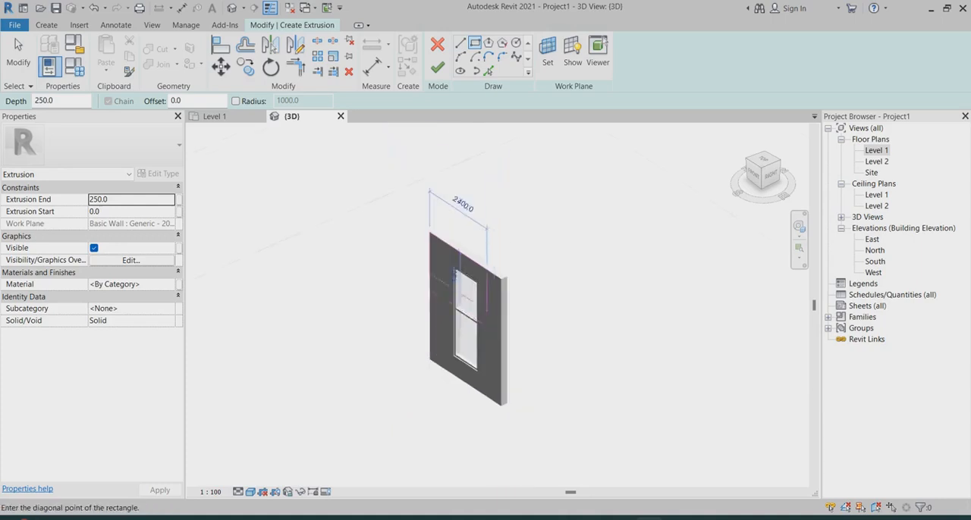
pyautogui.scroll(3, 501, 457)
pyautogui.click(500, 387)
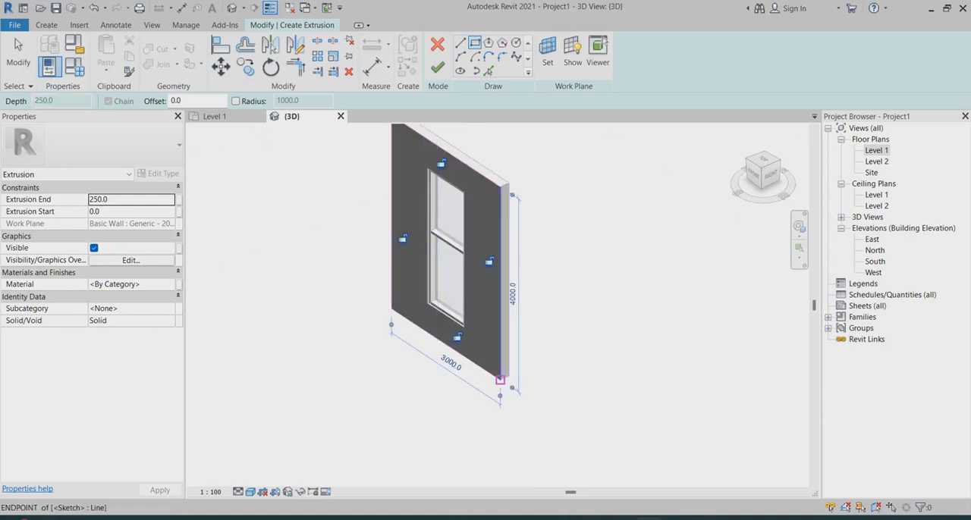
pyautogui.doubleClick(874, 250)
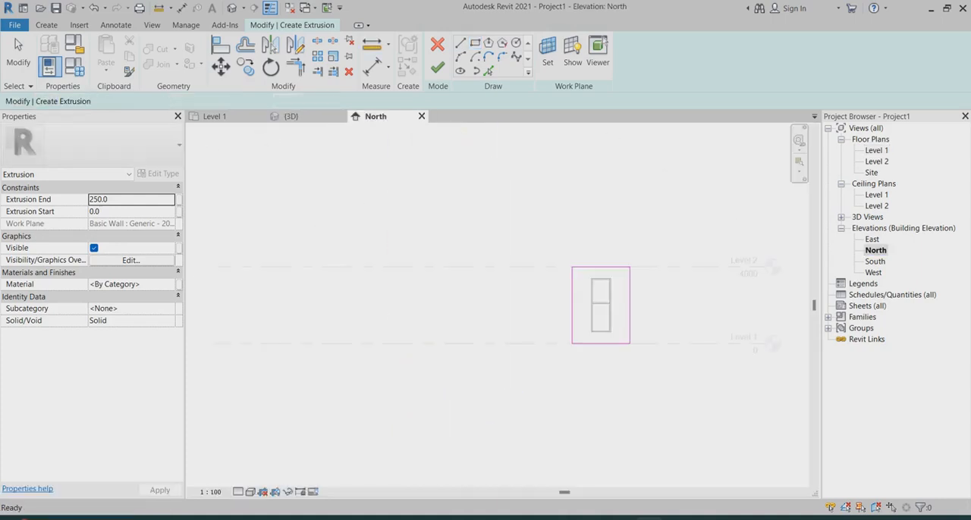
# Sketch an inner rectangle around the storefront window's outer edges and finish the extrusion sketch
pyautogui.scroll(3, 719, 313)
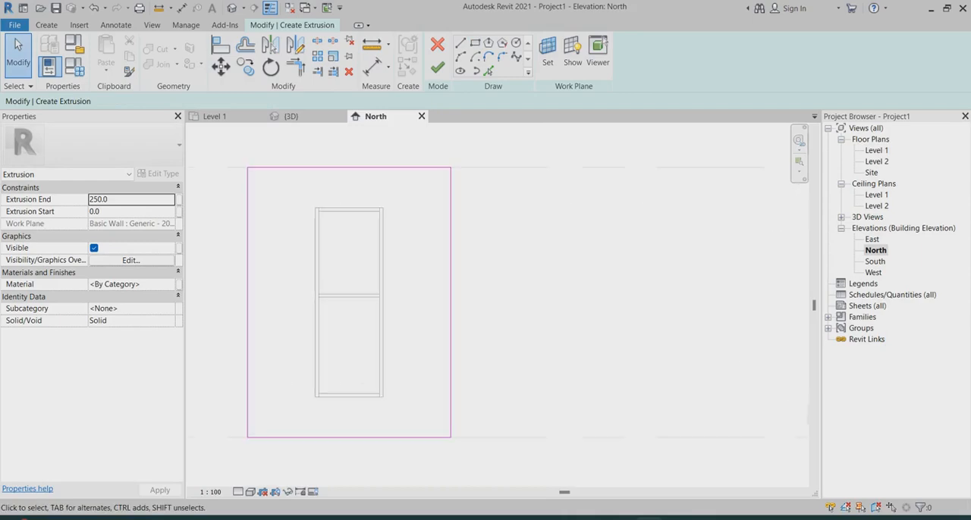
pyautogui.scroll(-1, 597, 274)
pyautogui.click(474, 43)
pyautogui.scroll(2, 394, 228)
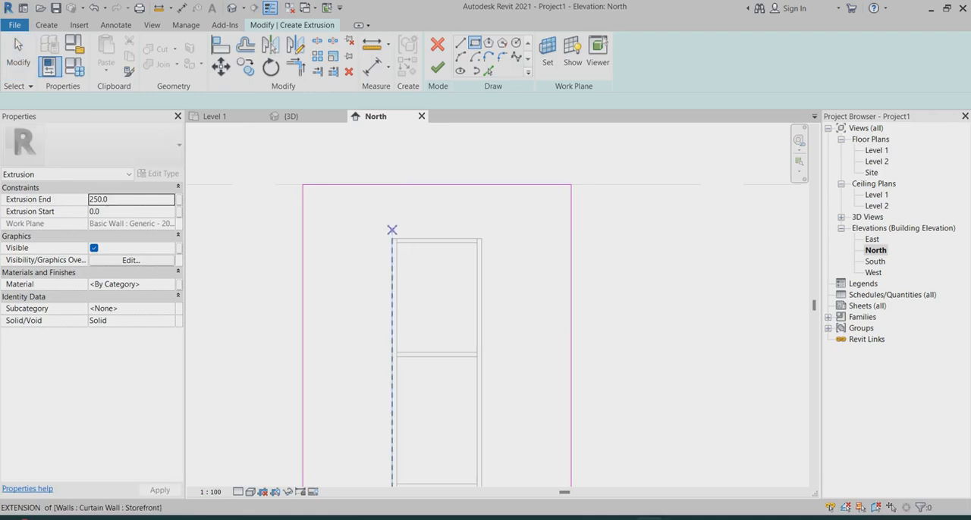
pyautogui.scroll(1, 391, 239)
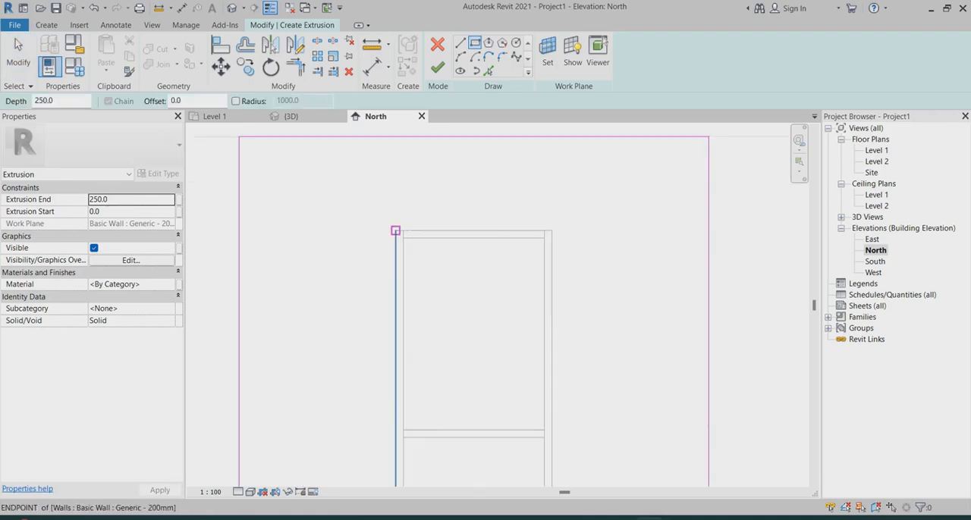
pyautogui.click(395, 228)
pyautogui.scroll(-2, 433, 231)
pyautogui.scroll(1, 493, 456)
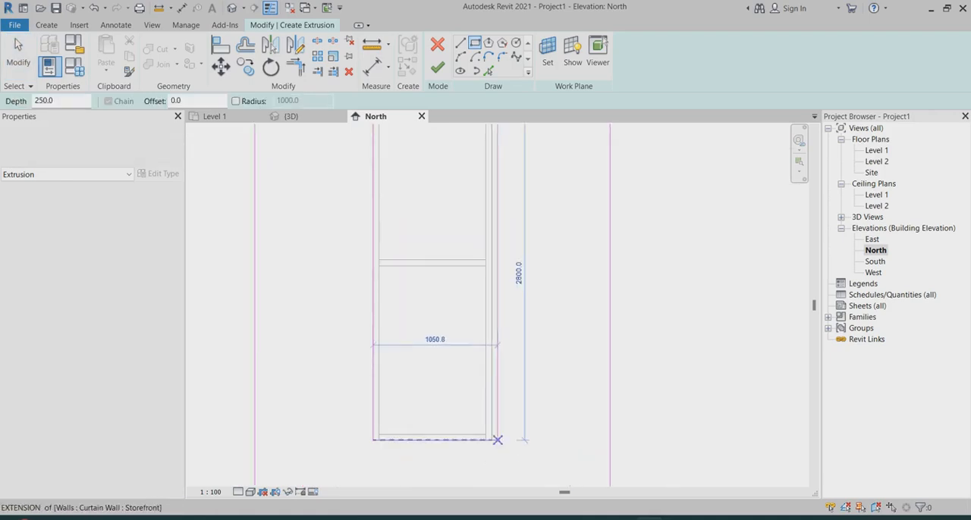
pyautogui.click(492, 439)
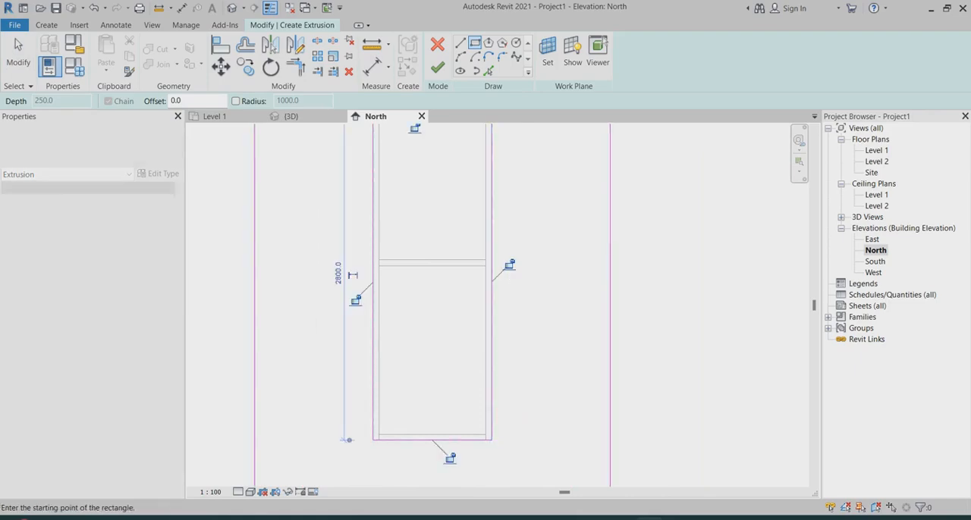
pyautogui.click(437, 68)
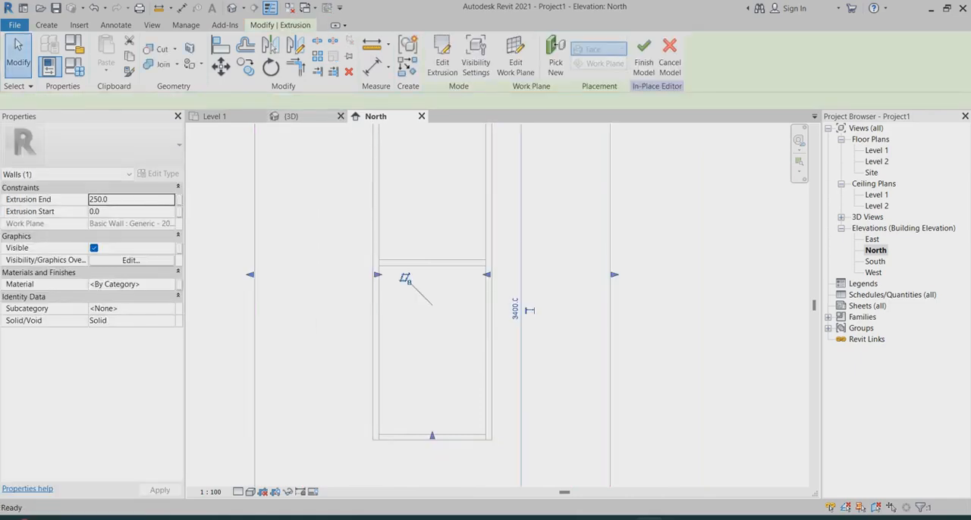
# In the 3D view, assign the Clad - White material to the extrusion and finish the in-place model
pyautogui.click(291, 117)
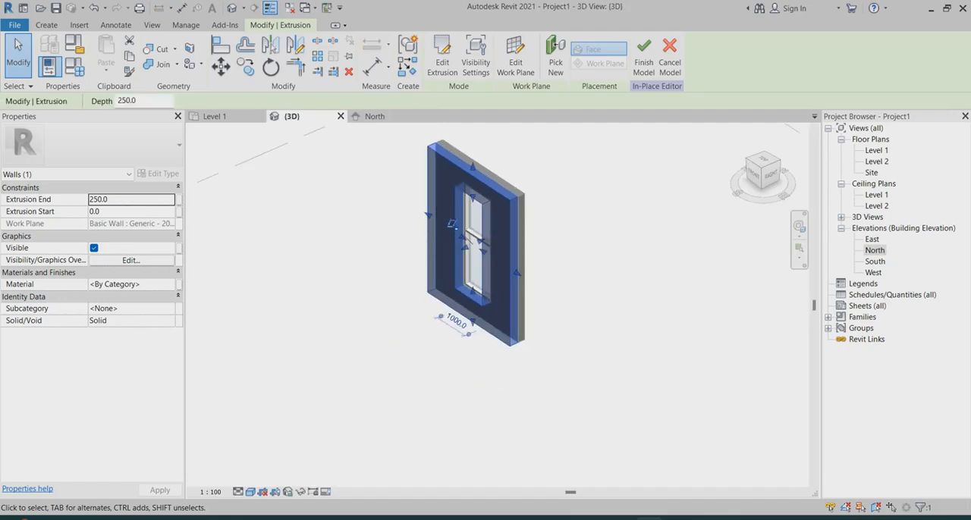
pyautogui.click(132, 285)
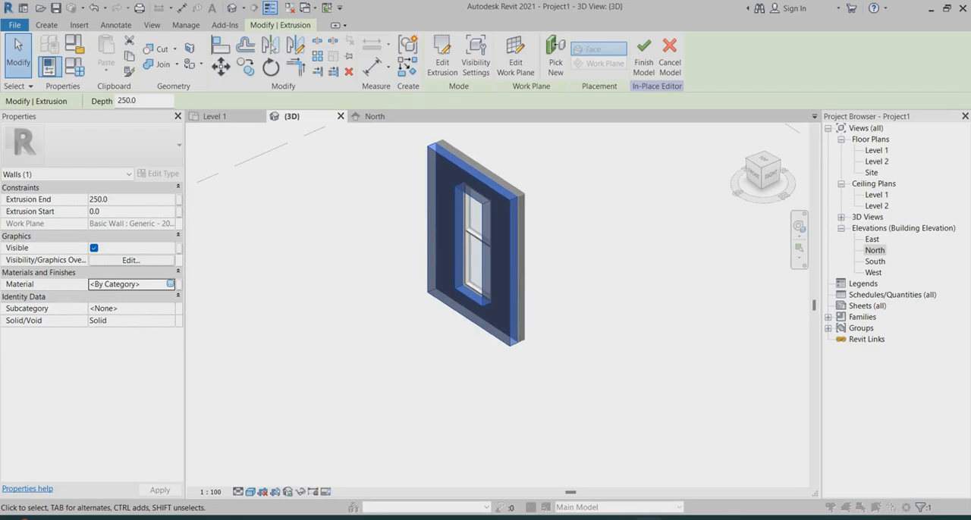
pyautogui.click(170, 284)
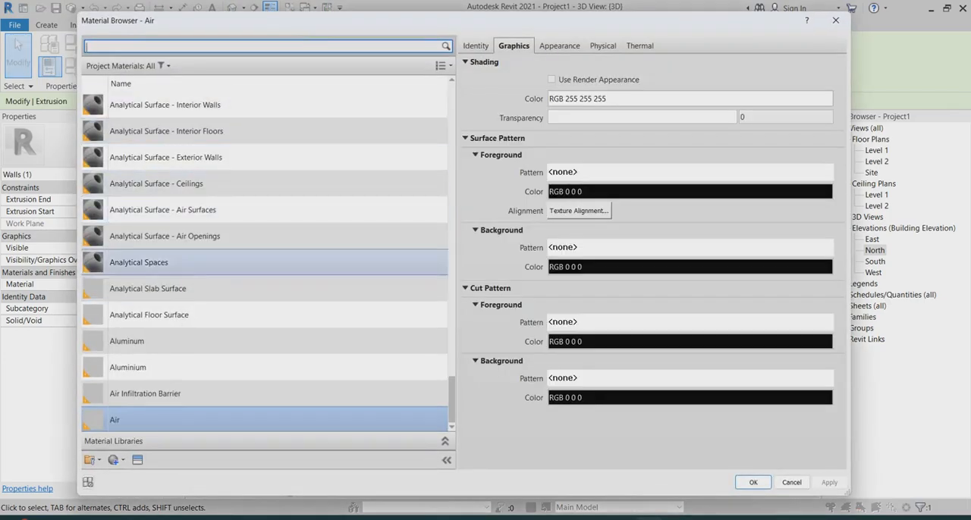
pyautogui.scroll(3, 265, 288)
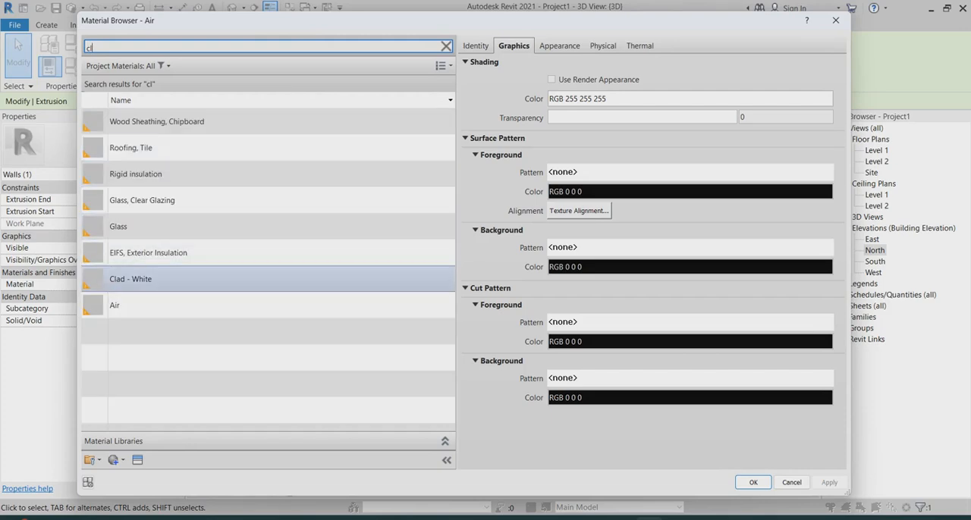
pyautogui.click(131, 280)
pyautogui.click(753, 483)
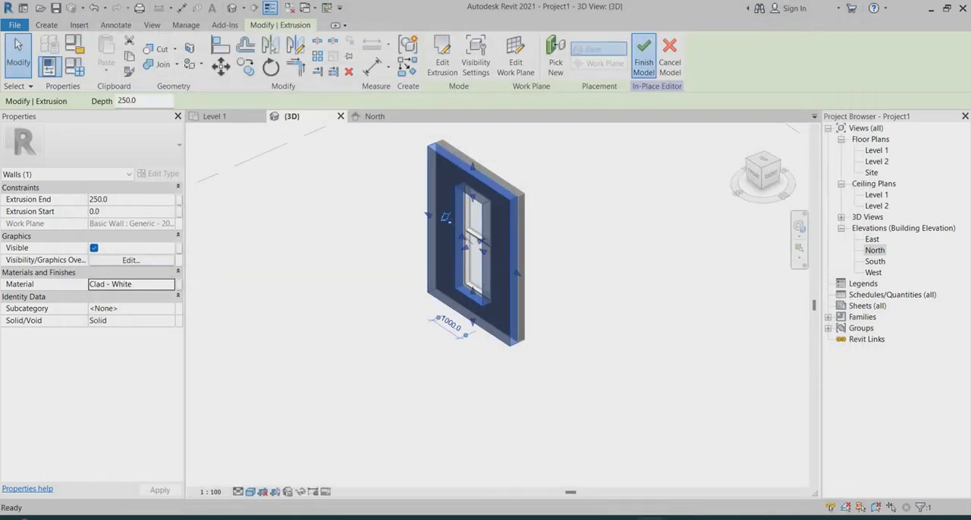
pyautogui.click(644, 53)
# Edit the in-place cladding wall, set its Extrusion End to 150, and finish the model
pyautogui.scroll(5, 493, 197)
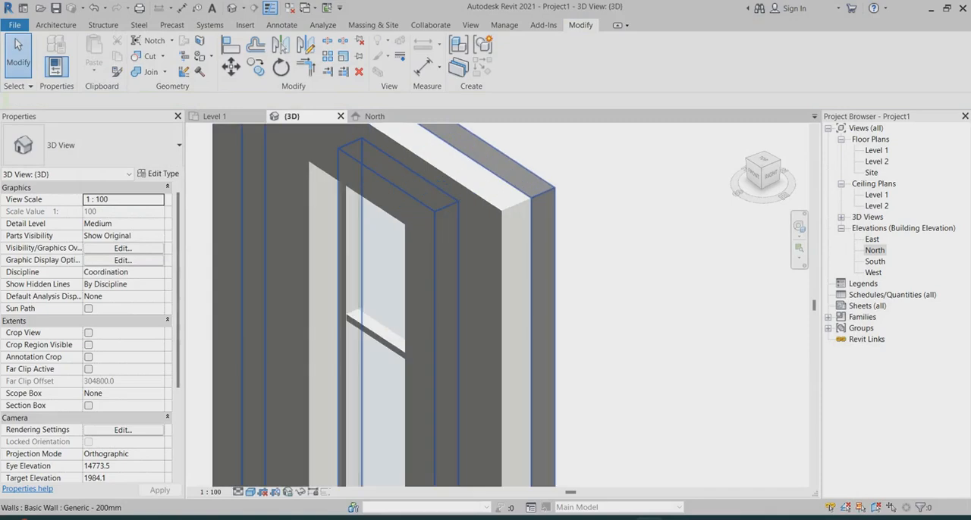
pyautogui.scroll(-5, 486, 232)
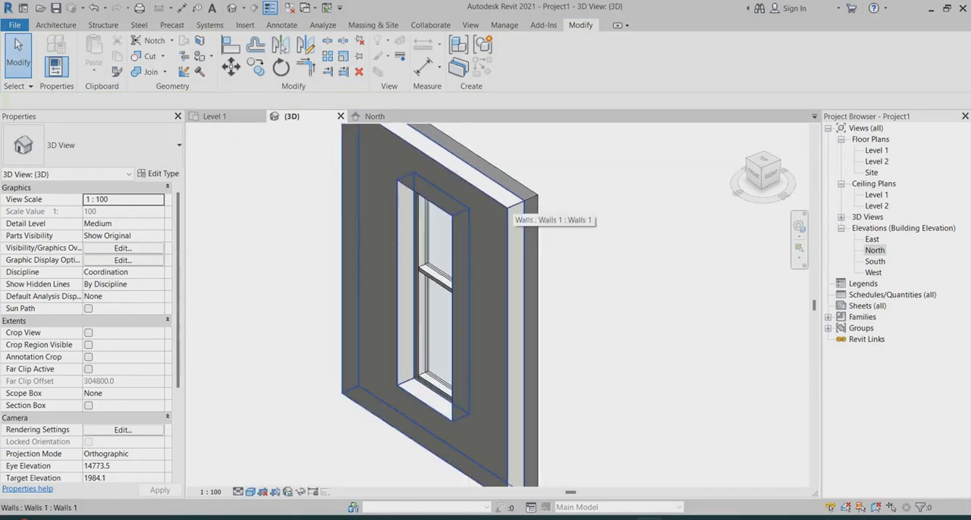
pyautogui.moveTo(364, 190)
pyautogui.keyDown('shift'); pyautogui.mouseDown(button='middle')
pyautogui.moveTo(395, 199)
pyautogui.moveTo(375, 195)
pyautogui.mouseUp(button='middle'); pyautogui.keyUp('shift')
pyautogui.scroll(5, 374, 195)
pyautogui.scroll(-4, 486, 304)
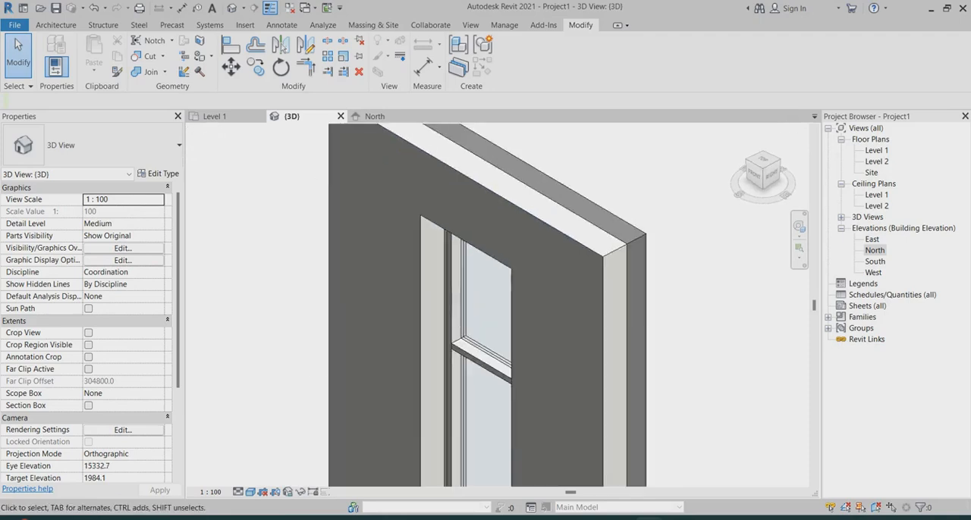
pyautogui.click(548, 231)
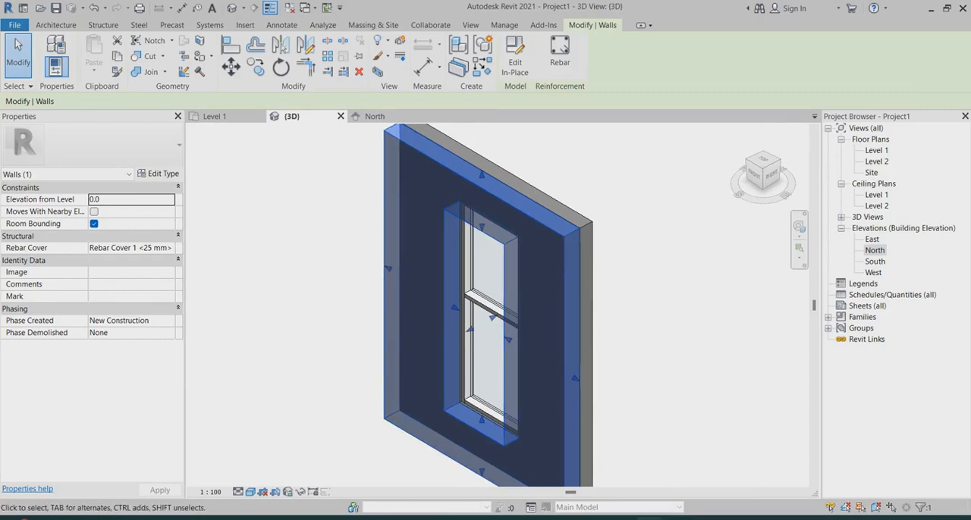
pyautogui.click(515, 57)
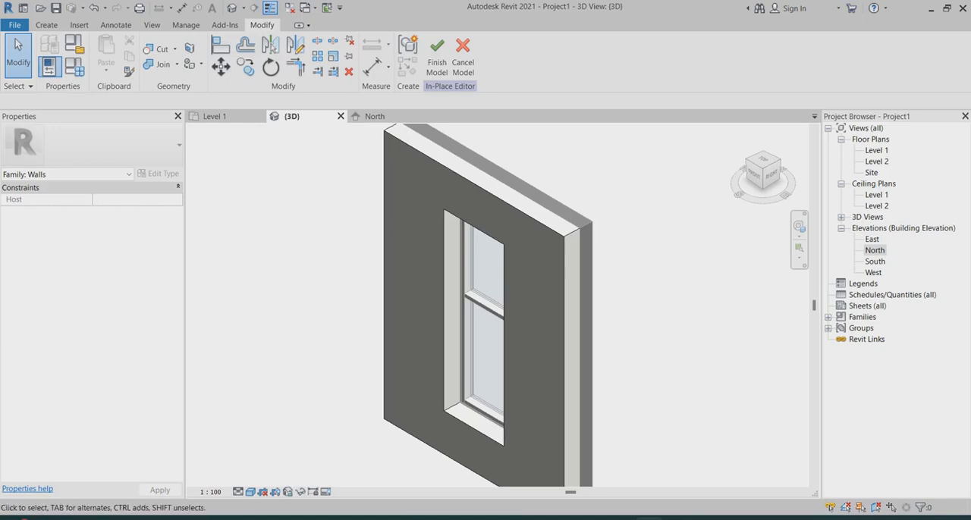
pyautogui.click(453, 169)
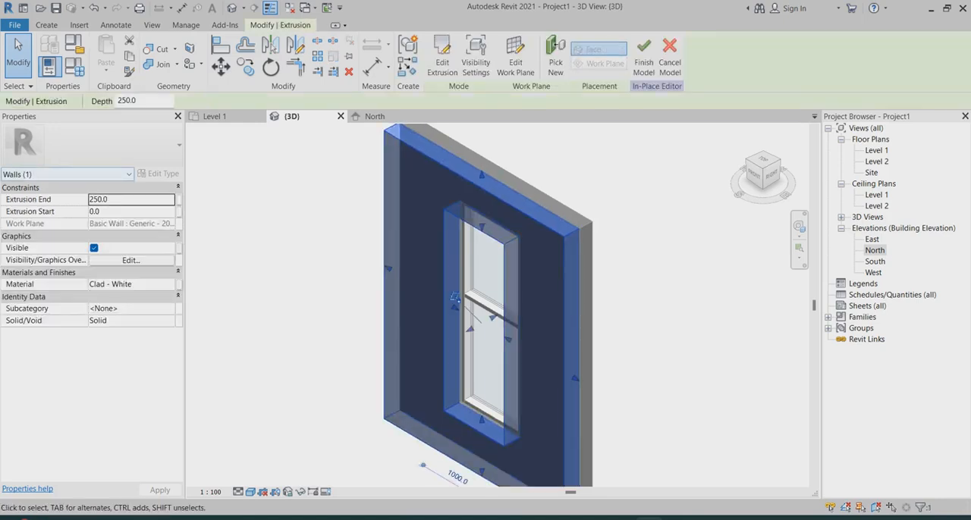
pyautogui.click(122, 199)
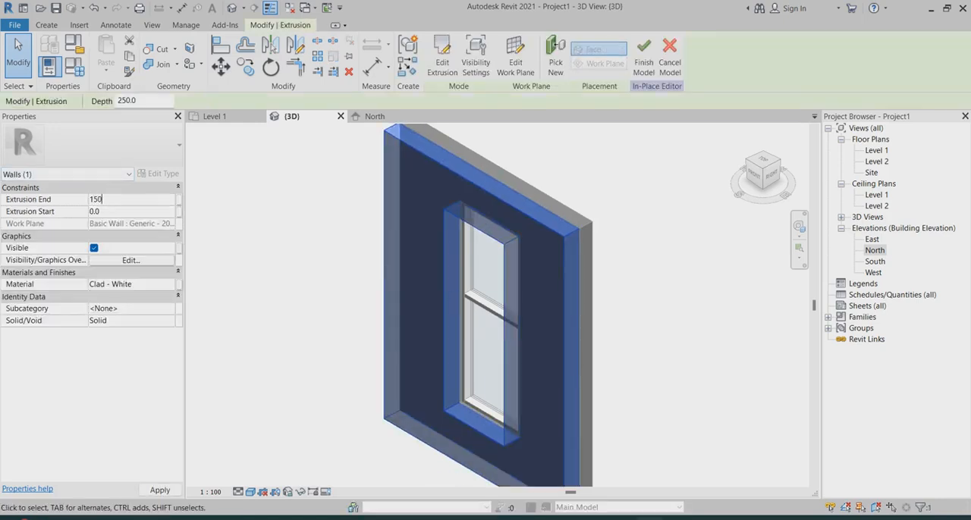
pyautogui.press('Return')
pyautogui.press('Escape')
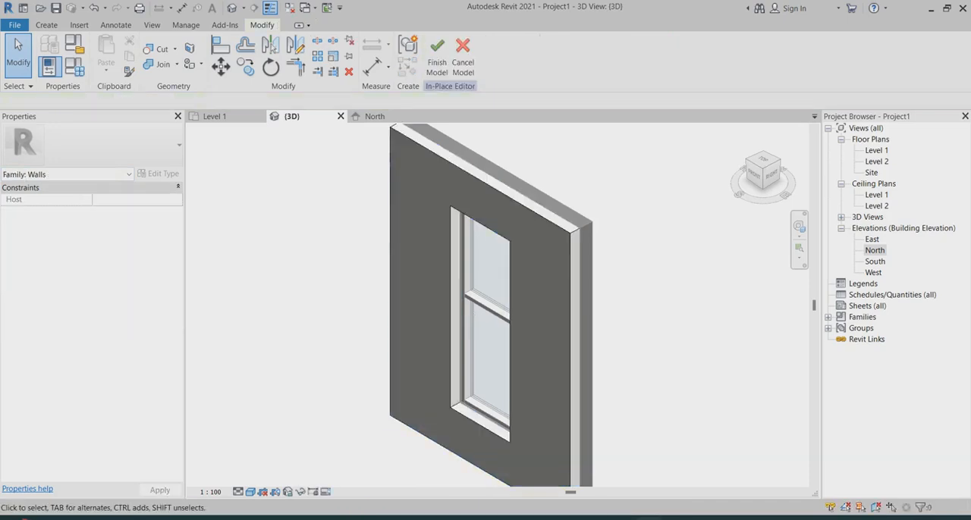
pyautogui.click(437, 57)
# Examine the thinner cladding and the recess around the window in the 3D view
pyautogui.scroll(-1, 657, 198)
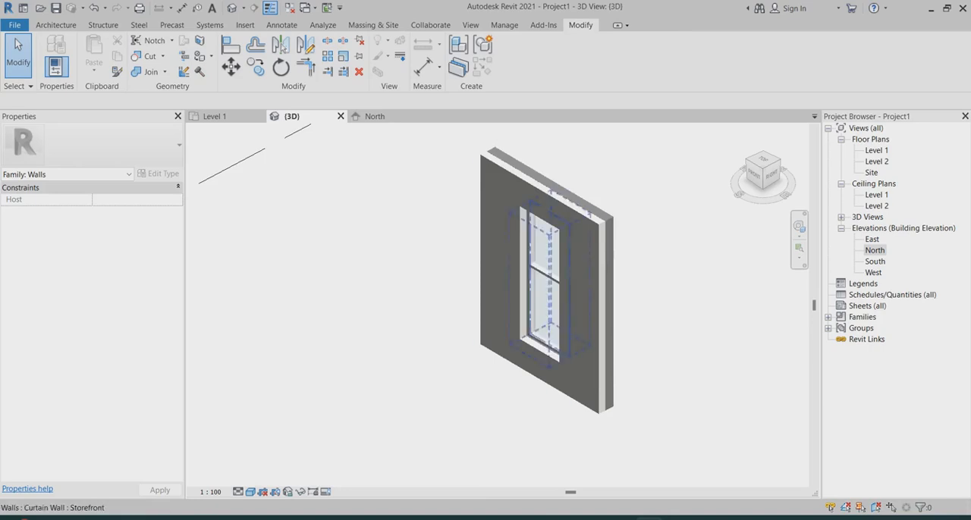
pyautogui.scroll(1, 530, 357)
pyautogui.keyDown('shift'); pyautogui.moveTo(529, 356); pyautogui.dragTo(504, 358, button='middle'); pyautogui.keyUp('shift')
pyautogui.scroll(-3, 552, 235)
pyautogui.scroll(4, 568, 176)
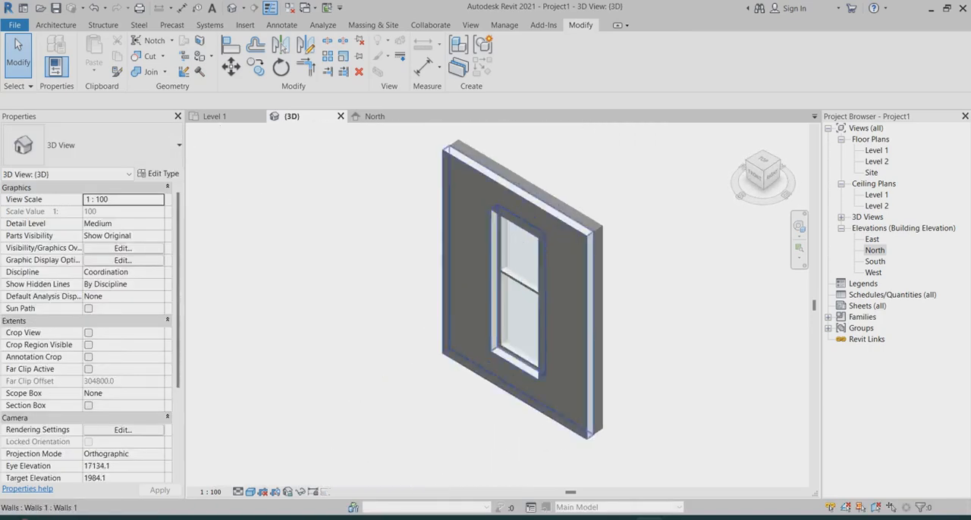
pyautogui.scroll(-1, 471, 213)
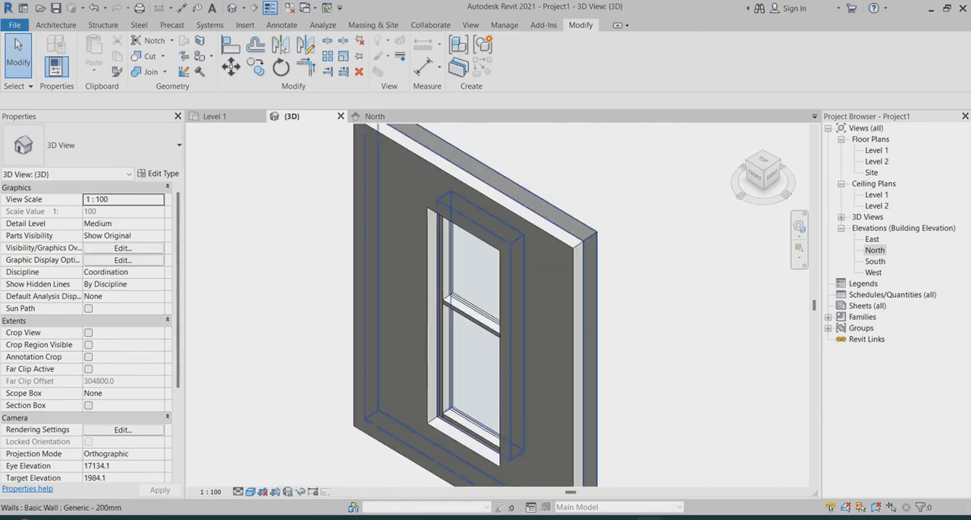
pyautogui.scroll(-2, 619, 202)
pyautogui.scroll(3, 461, 172)
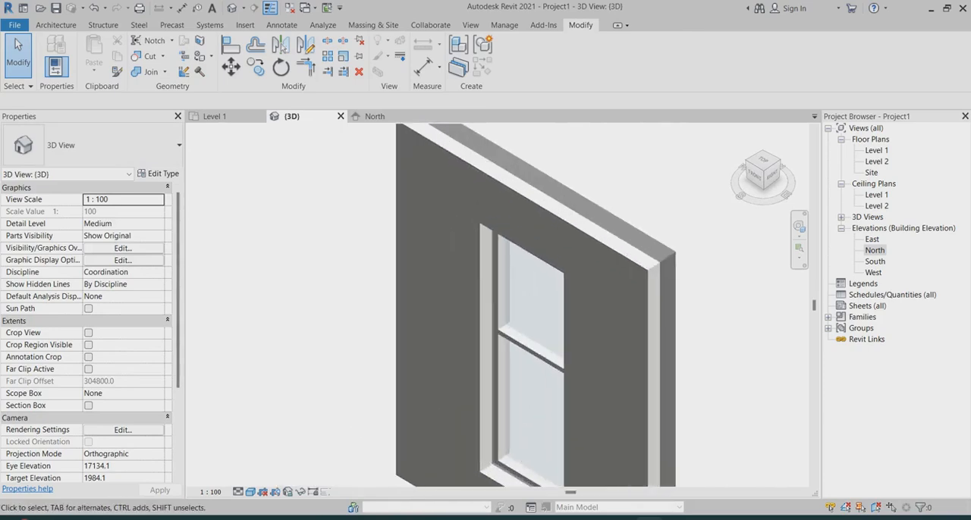
pyautogui.scroll(-2, 442, 180)
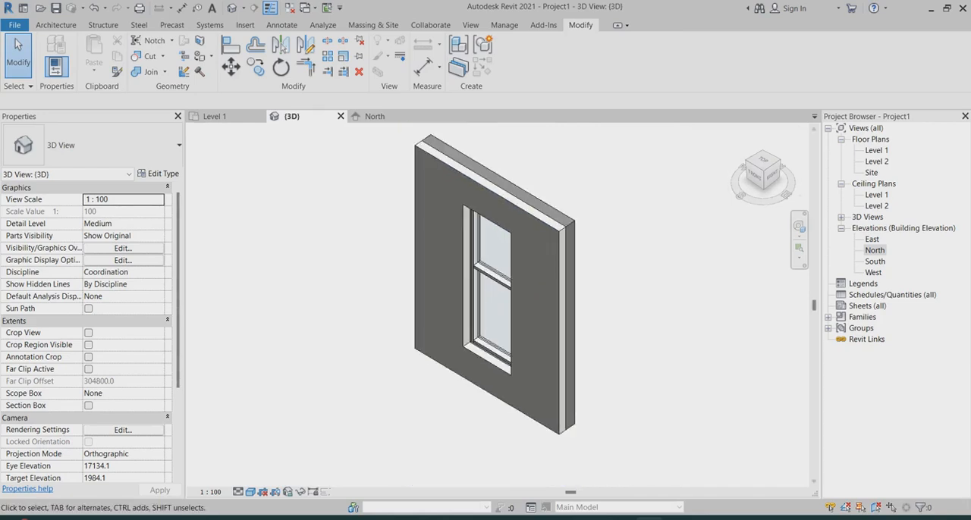
# Open the Level 1 floor plan and examine the wall, the cladding and the window opening in plan
pyautogui.doubleClick(877, 150)
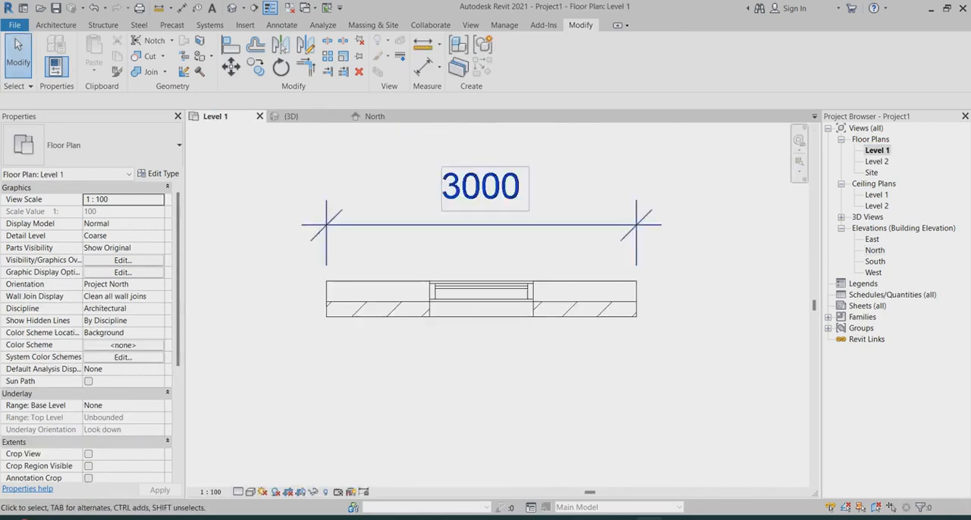
pyautogui.scroll(2, 497, 287)
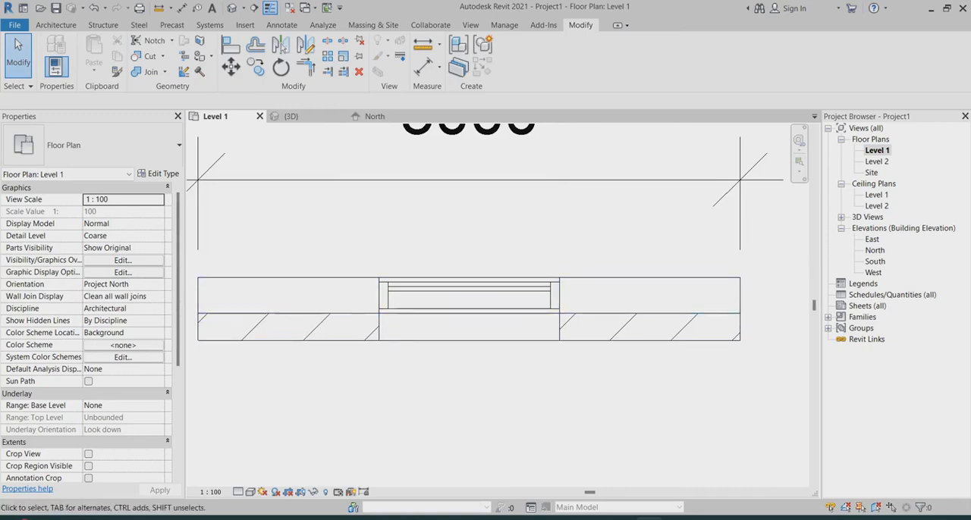
pyautogui.scroll(-2, 500, 321)
pyautogui.click(367, 293)
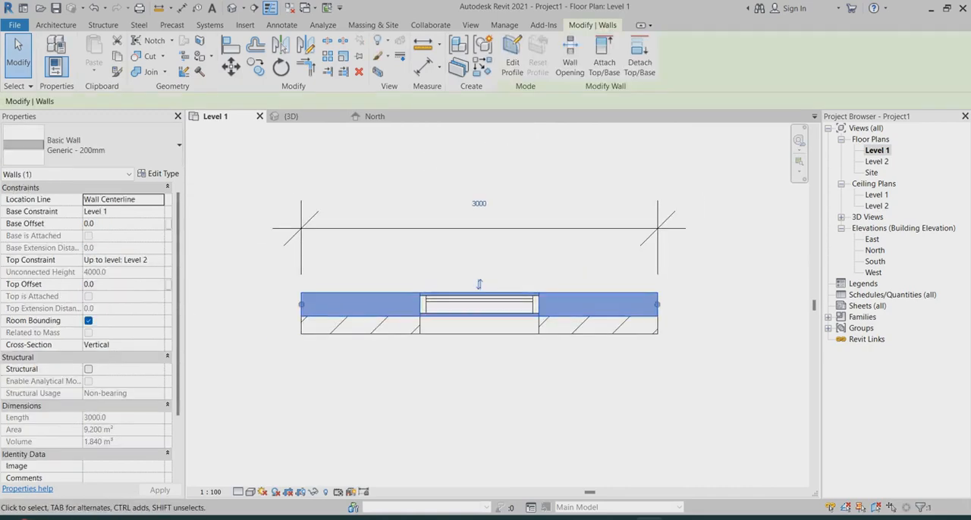
pyautogui.press('Escape')
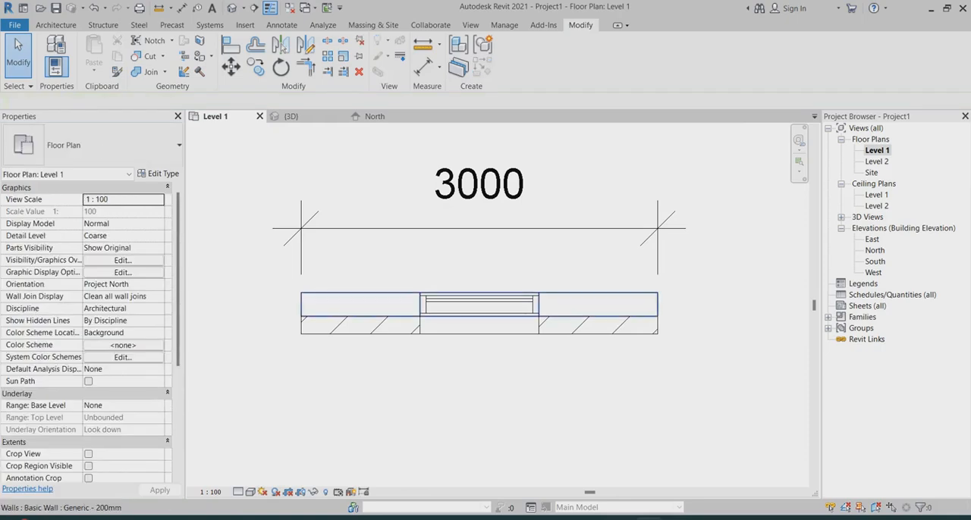
# Try to edit the Generic - 200mm wall's profile with a line drawn in the Level 1 plan, and leave profile editing
pyautogui.click(337, 299)
pyautogui.click(512, 60)
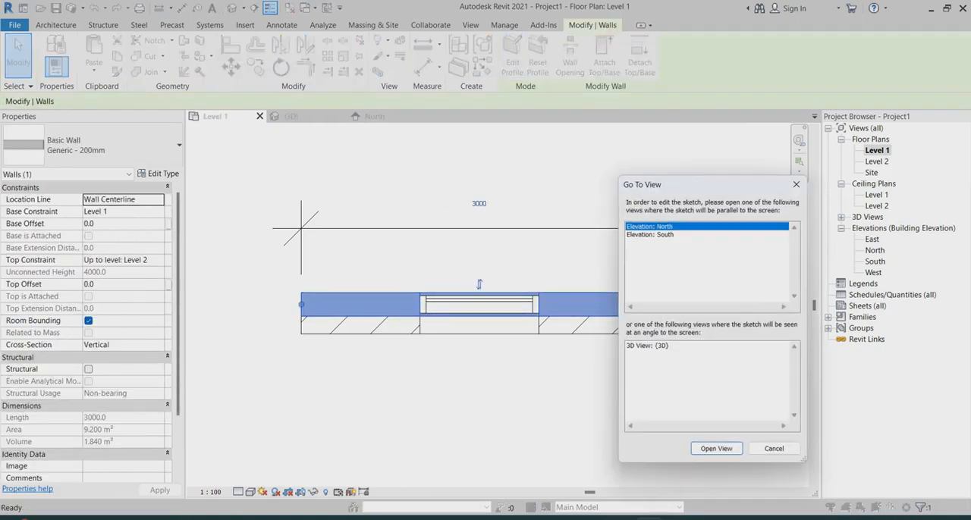
pyautogui.press('Return')
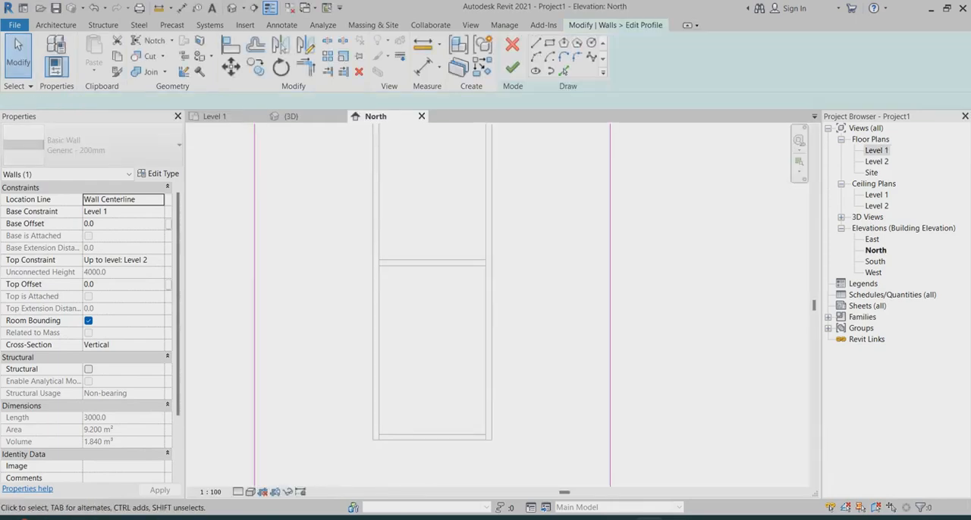
pyautogui.scroll(-3, 566, 267)
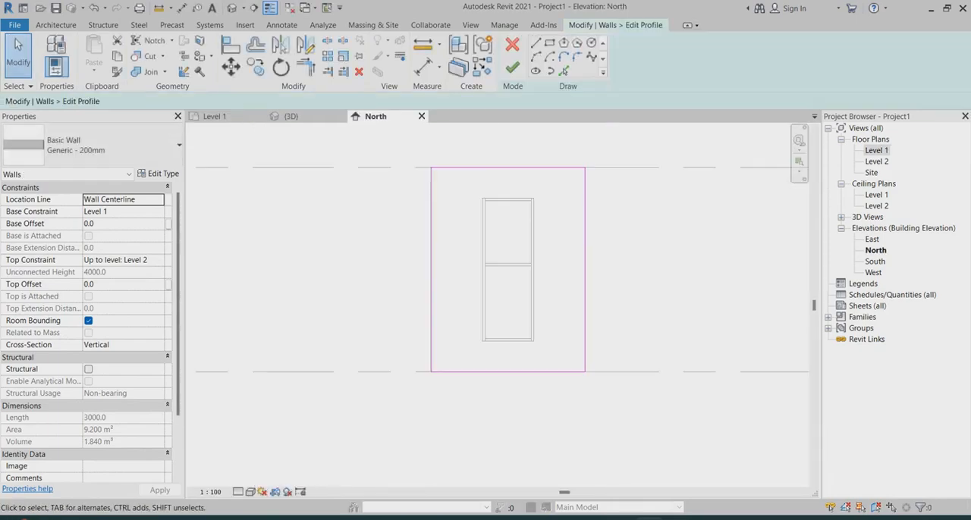
pyautogui.doubleClick(876, 150)
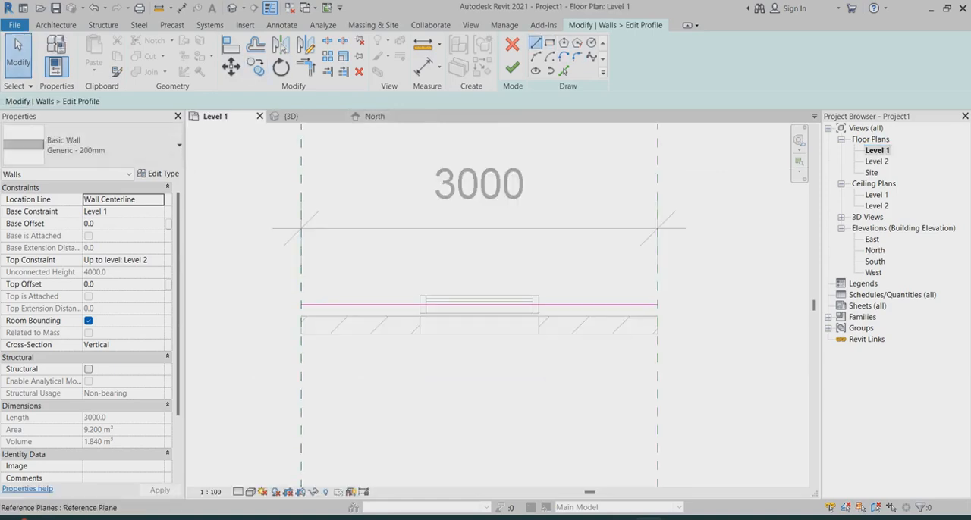
pyautogui.click(536, 43)
pyautogui.scroll(2, 295, 317)
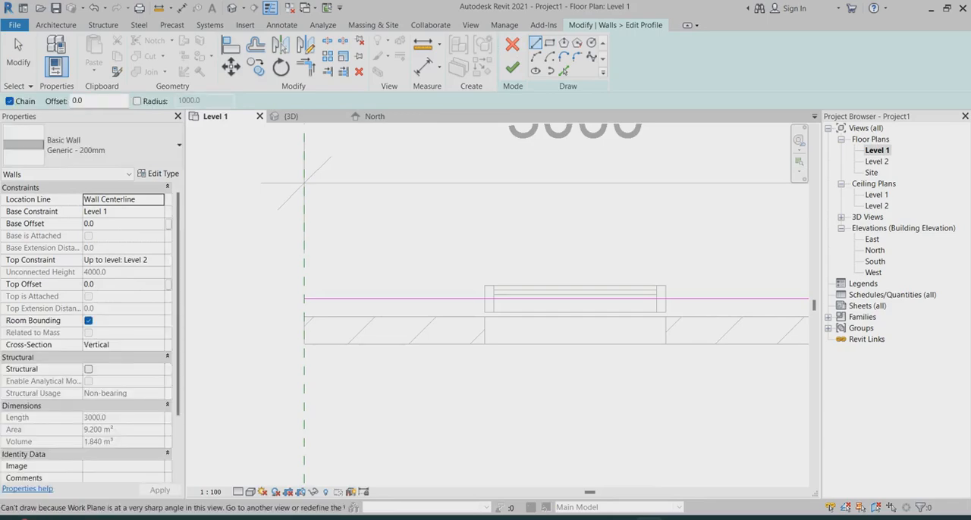
pyautogui.doubleClick(874, 251)
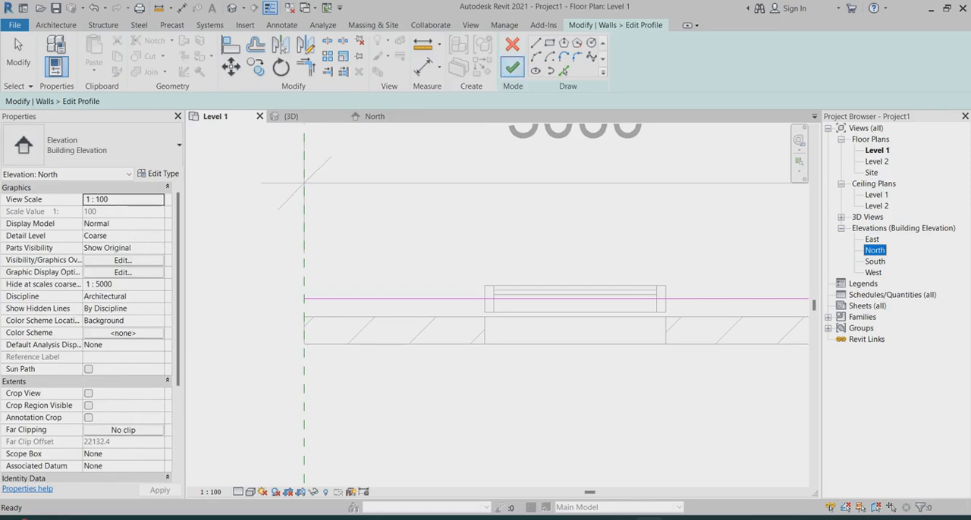
pyautogui.click(512, 67)
pyautogui.click(463, 242)
pyautogui.scroll(-3, 464, 242)
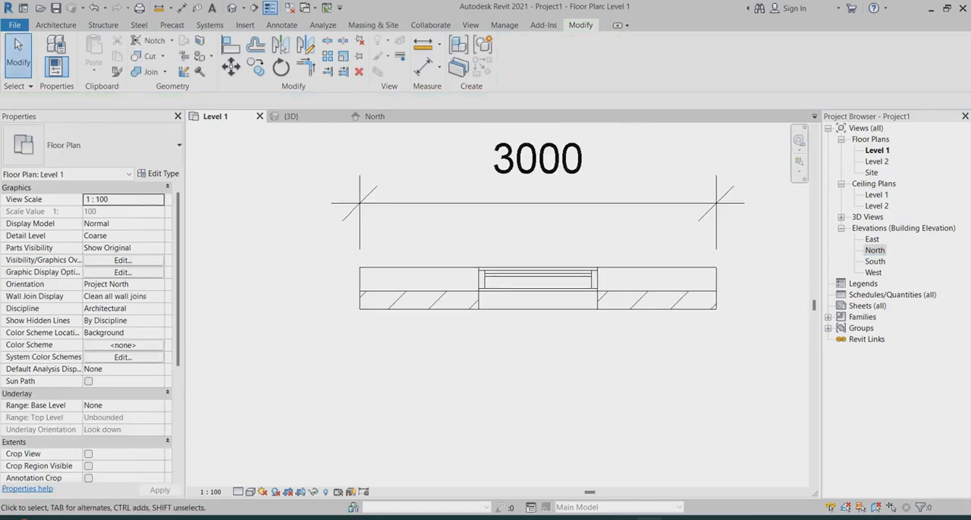
# Start a new in-place model in the Walls category from the Level 1 plan, naming it Walls 2
pyautogui.scroll(2, 589, 215)
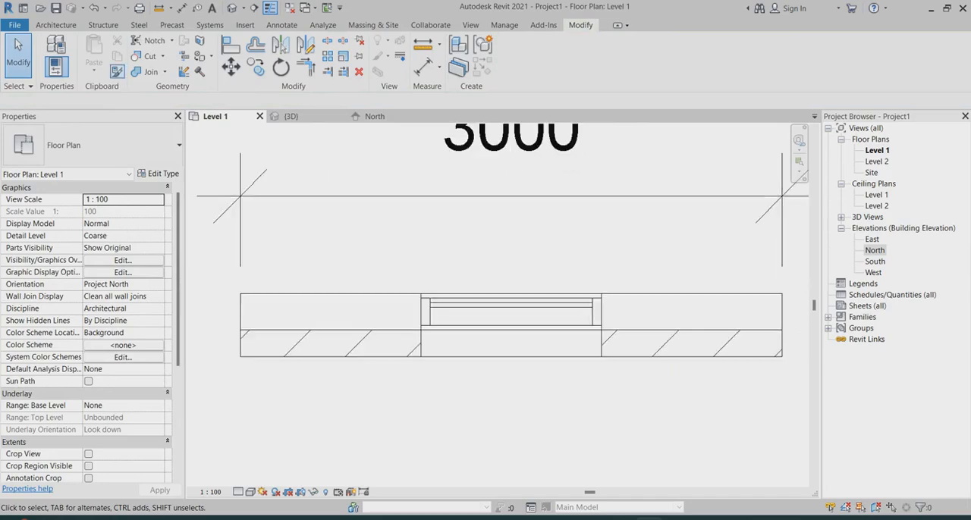
pyautogui.click(55, 25)
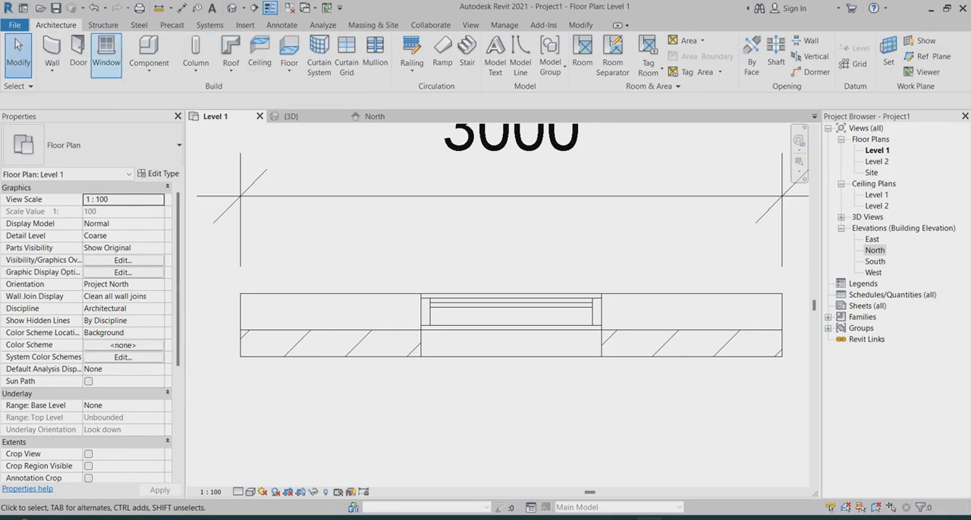
pyautogui.click(149, 67)
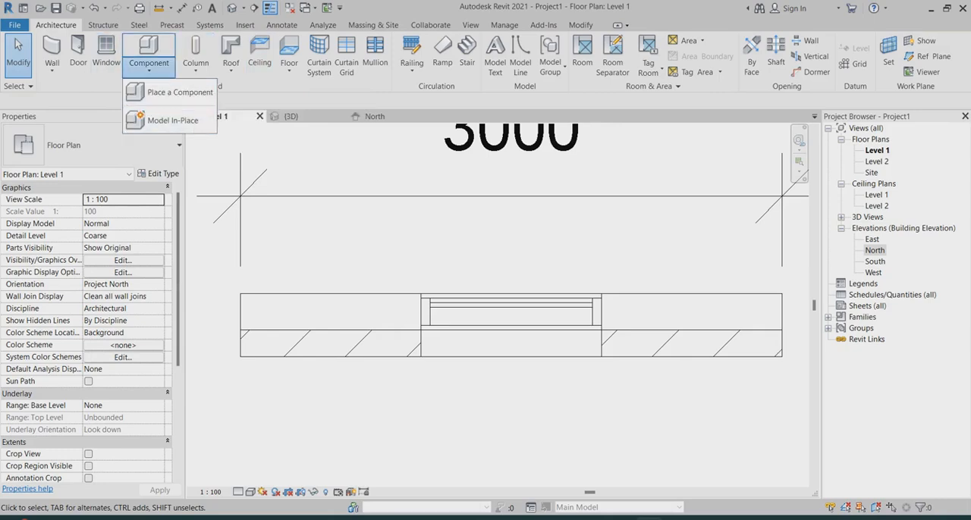
pyautogui.click(173, 120)
pyautogui.scroll(-4, 311, 167)
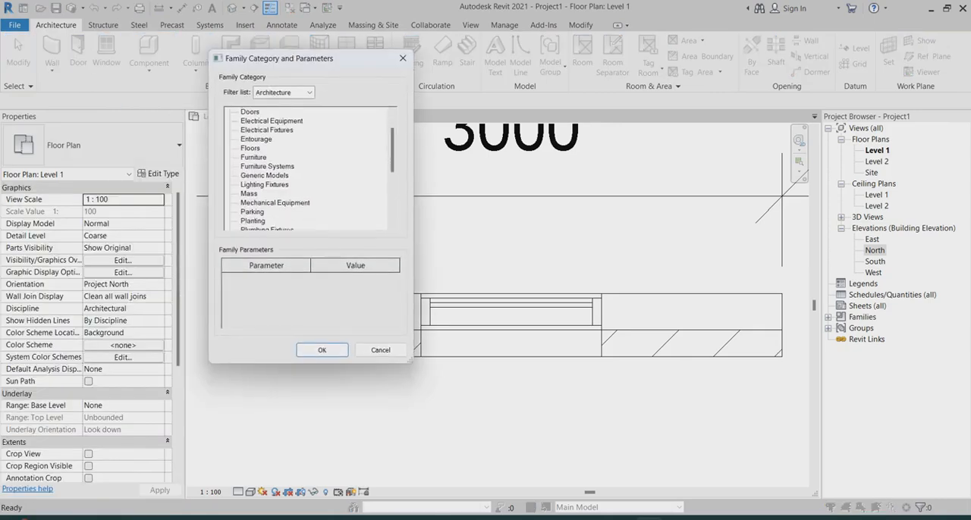
pyautogui.scroll(-3, 316, 169)
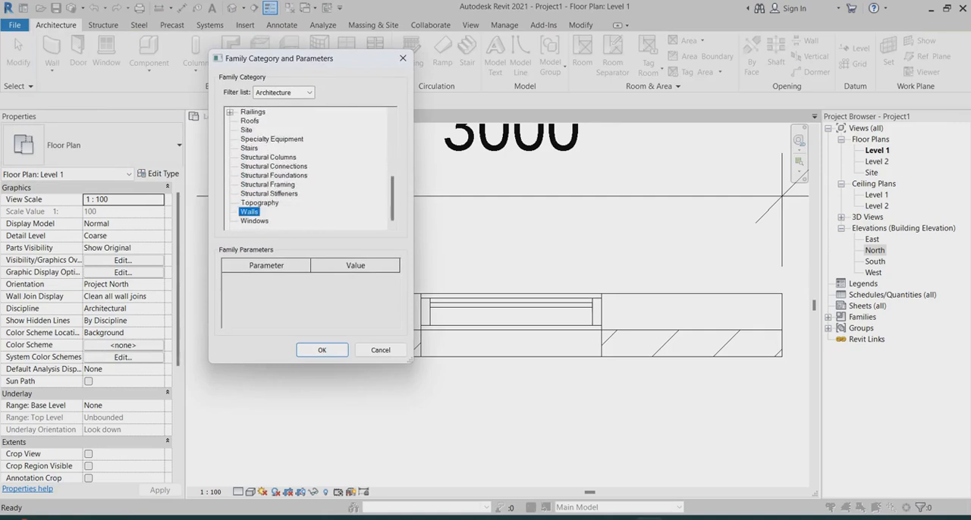
pyautogui.press('Return')
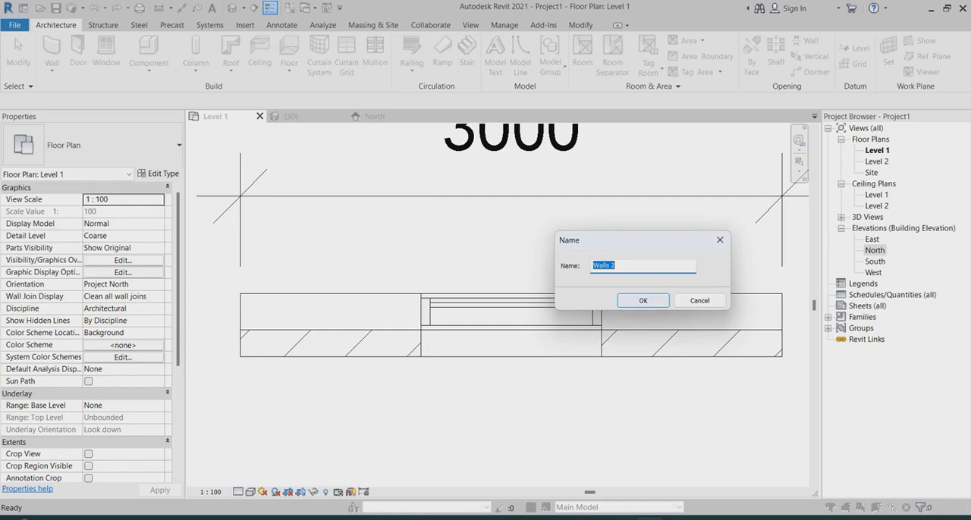
pyautogui.press('Return')
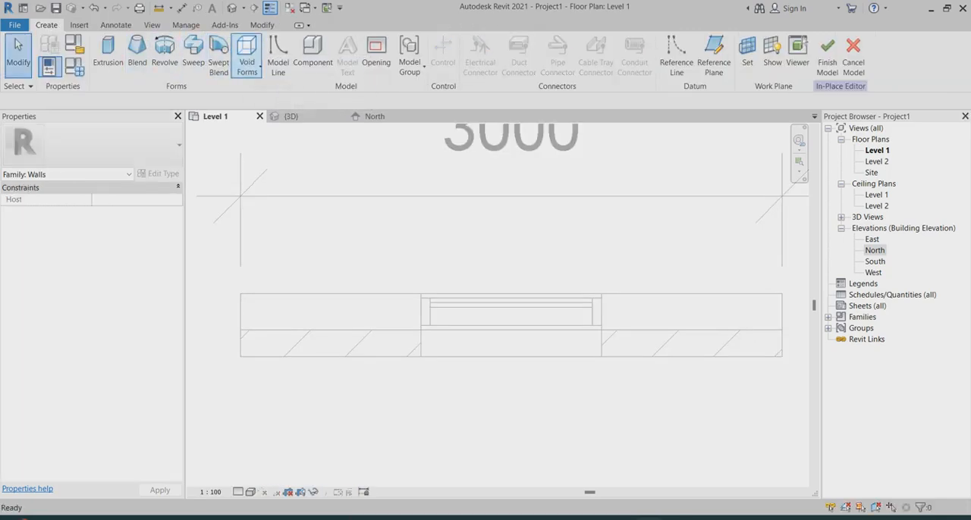
# Sketch a rectangular void extrusion profile about 120 by 80 mm on the outer edge of the Generic - 200mm wall
pyautogui.click(247, 61)
pyautogui.click(278, 93)
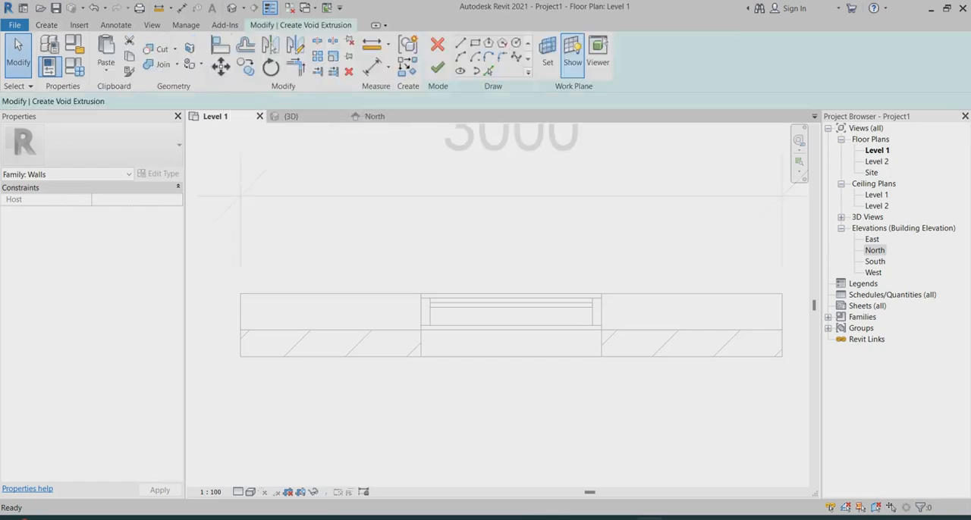
pyautogui.click(475, 43)
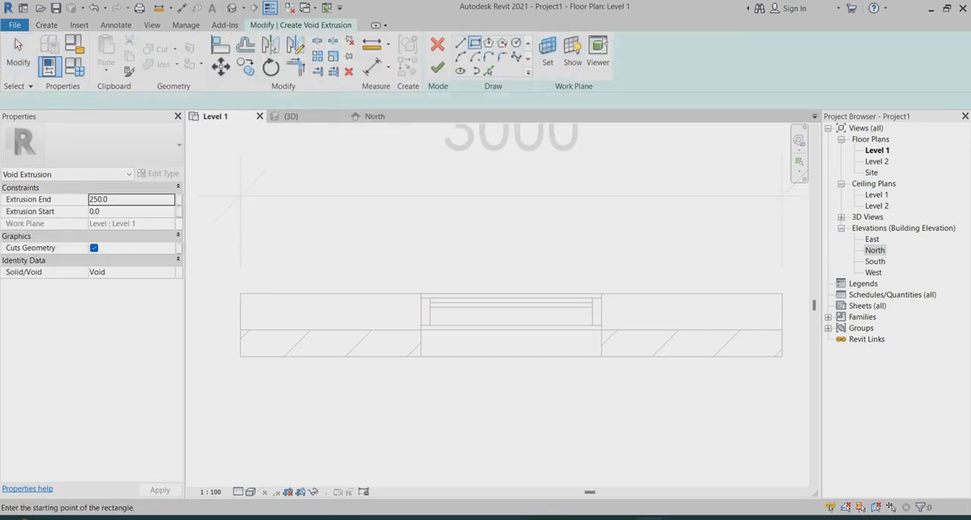
pyautogui.click(275, 294)
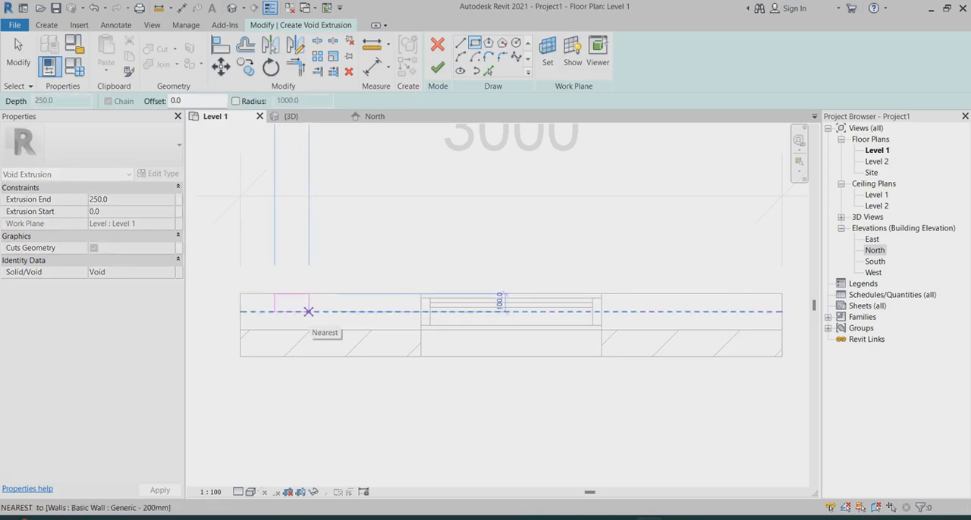
pyautogui.scroll(3, 304, 311)
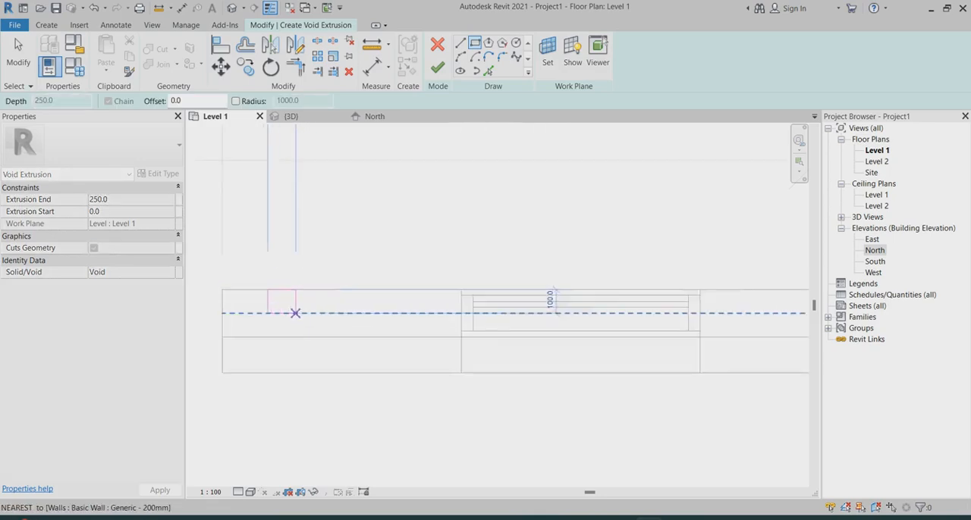
pyautogui.click(297, 308)
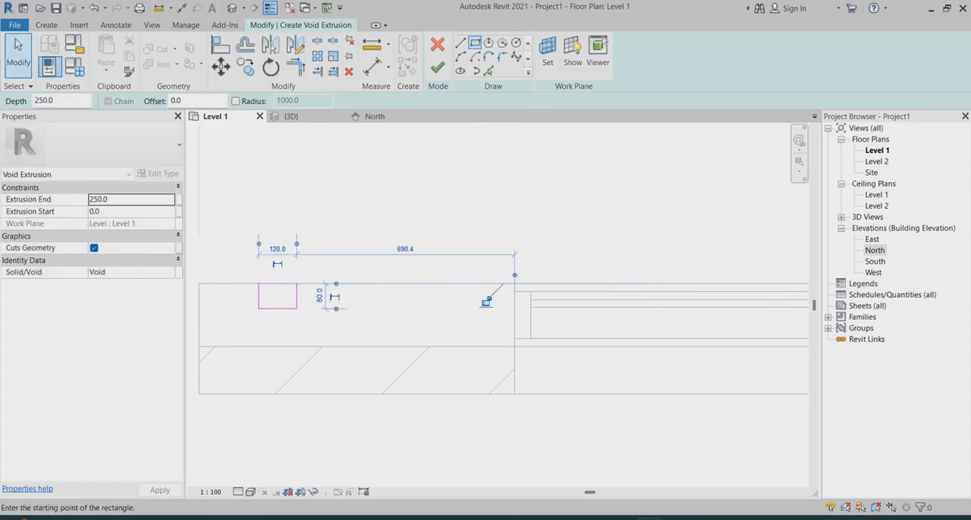
pyautogui.click(18, 55)
# Try to add an aligned dimension across the width of the void rectangle
pyautogui.scroll(2, 236, 273)
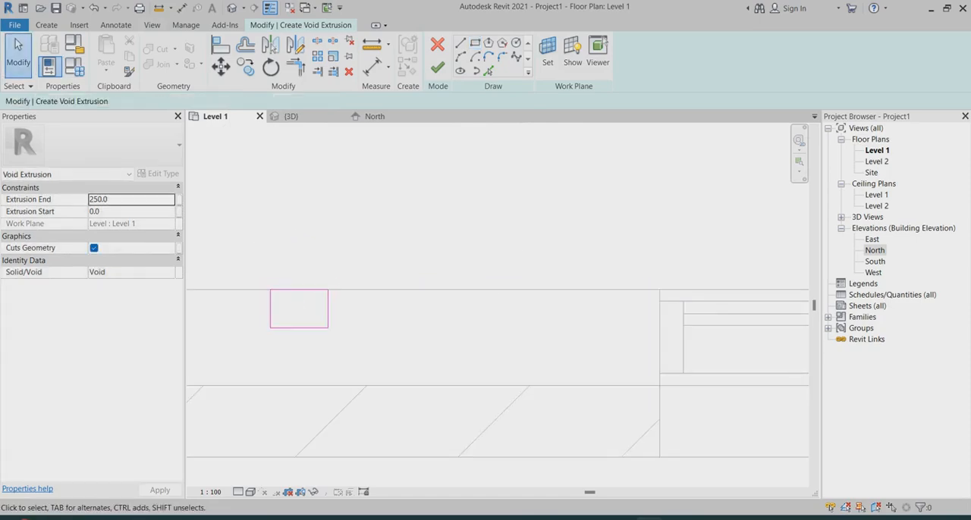
pyautogui.click(115, 25)
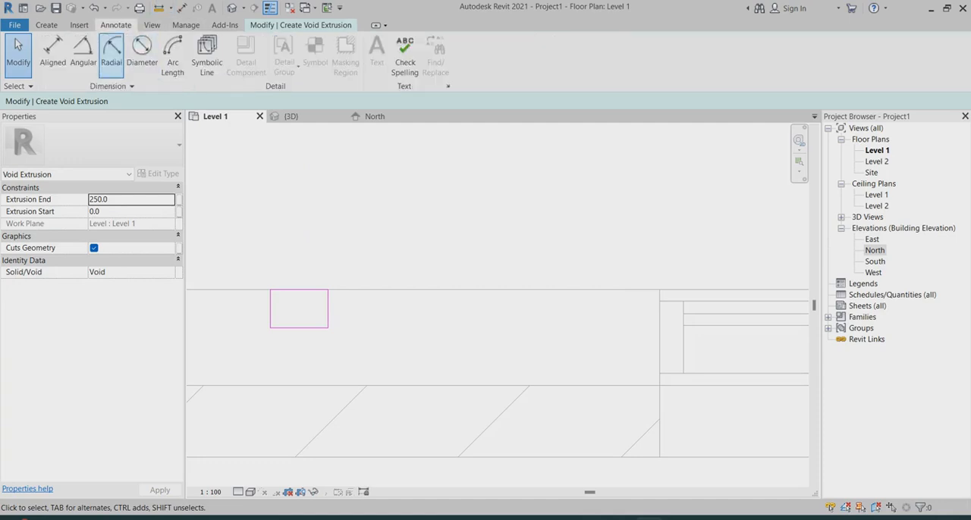
pyautogui.click(52, 53)
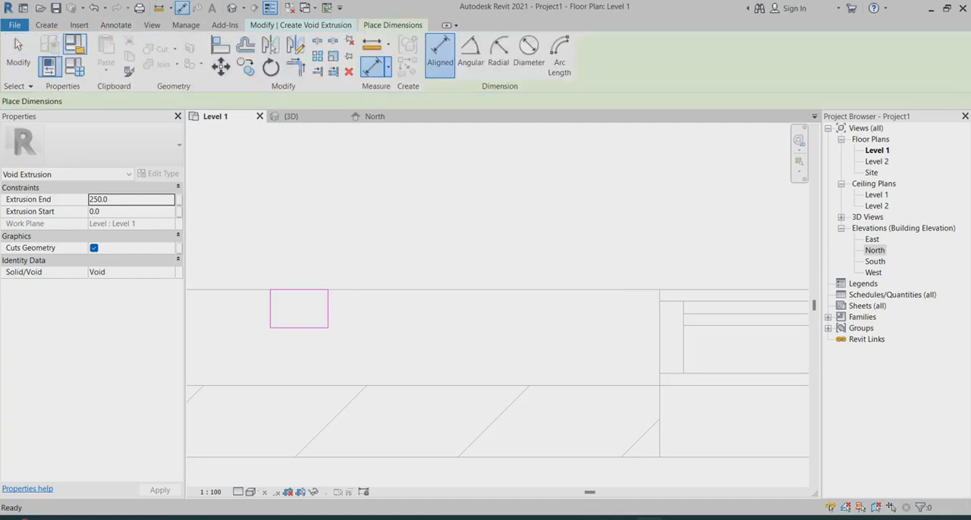
pyautogui.click(271, 313)
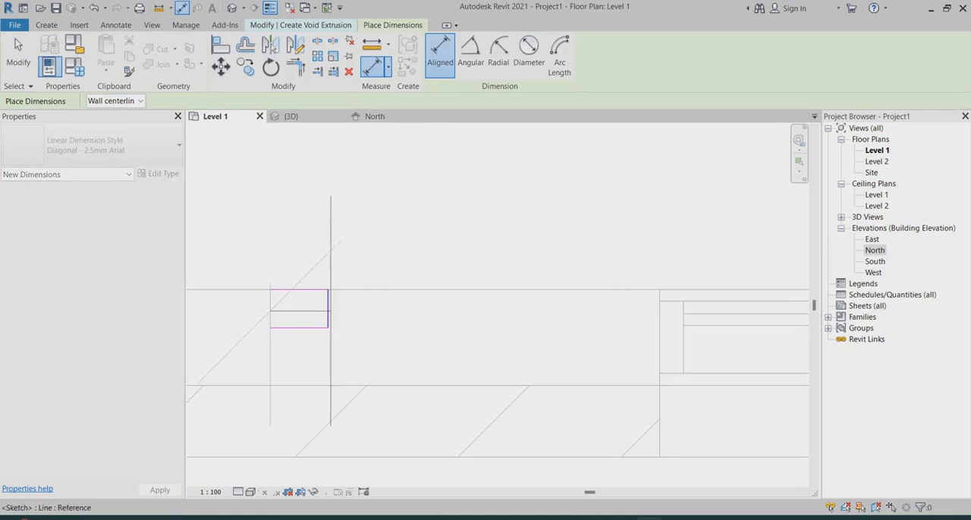
pyautogui.click(328, 310)
pyautogui.scroll(-3, 361, 280)
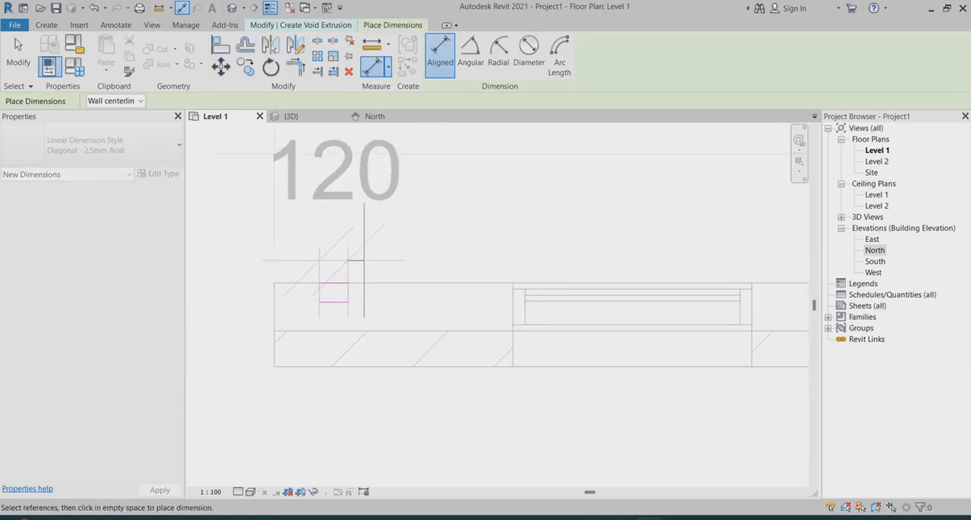
pyautogui.scroll(3, 363, 279)
pyautogui.press('Escape')
pyautogui.press('Escape')
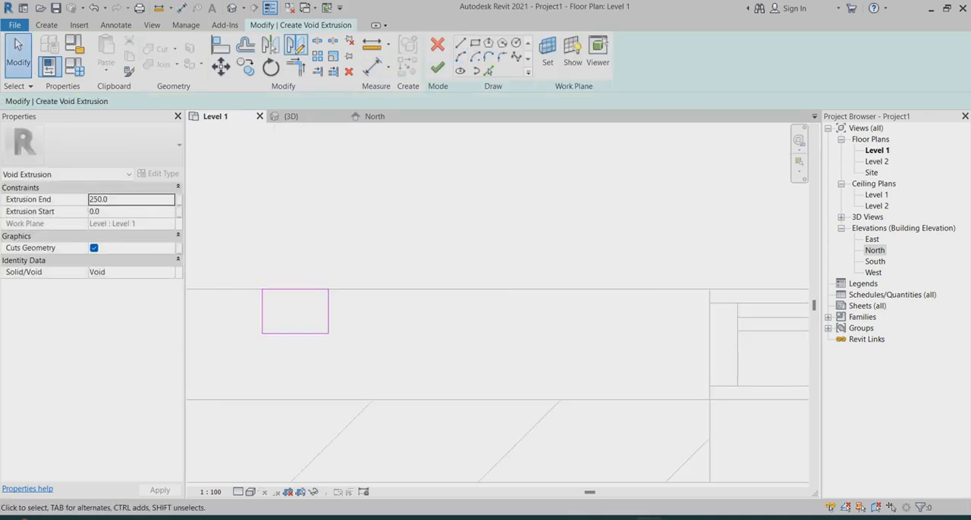
# Try to measure from the void rectangle's edge on the wall face
pyautogui.press('m')
pyautogui.press('e')
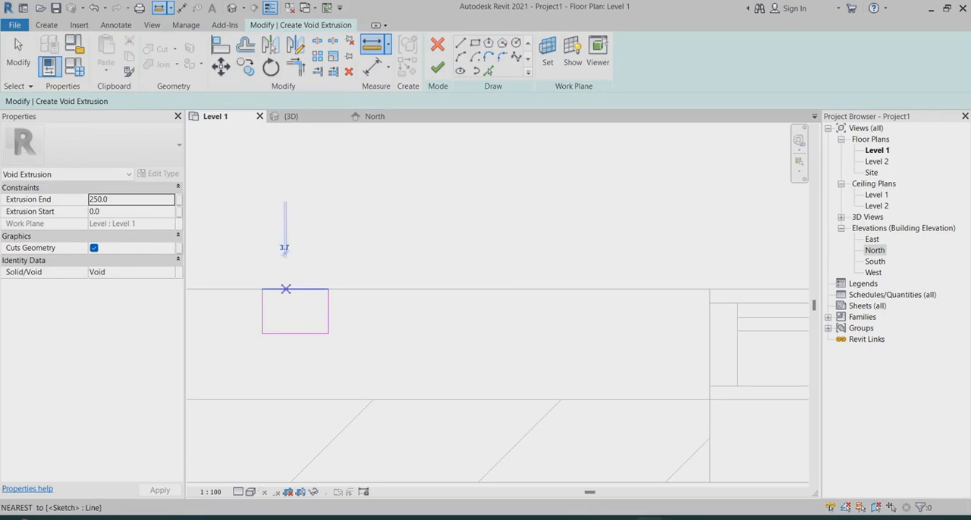
pyautogui.click(284, 289)
pyautogui.press('Escape')
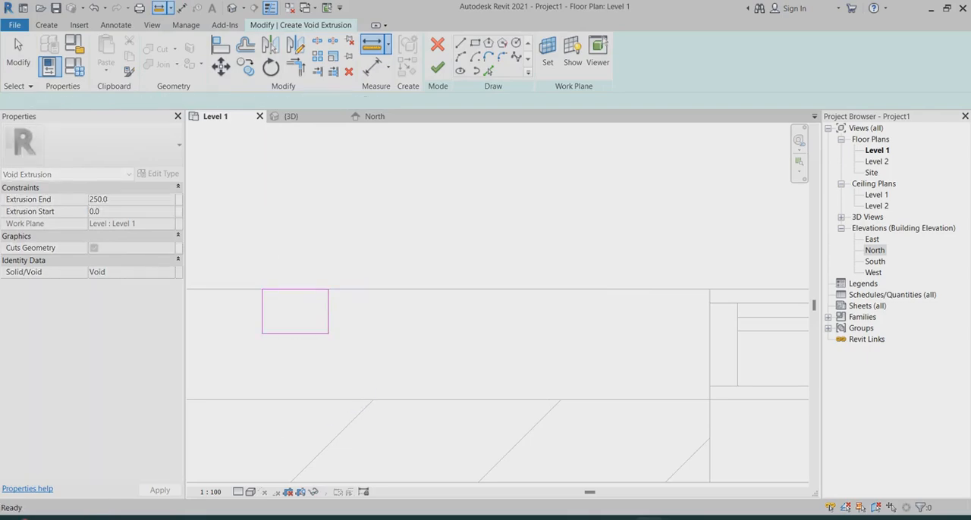
pyautogui.press('Escape')
# Finish the void sketch and stretch the void extrusion up the wall in the 3D view to about 3694 mm
pyautogui.scroll(-2, 362, 222)
pyautogui.click(437, 67)
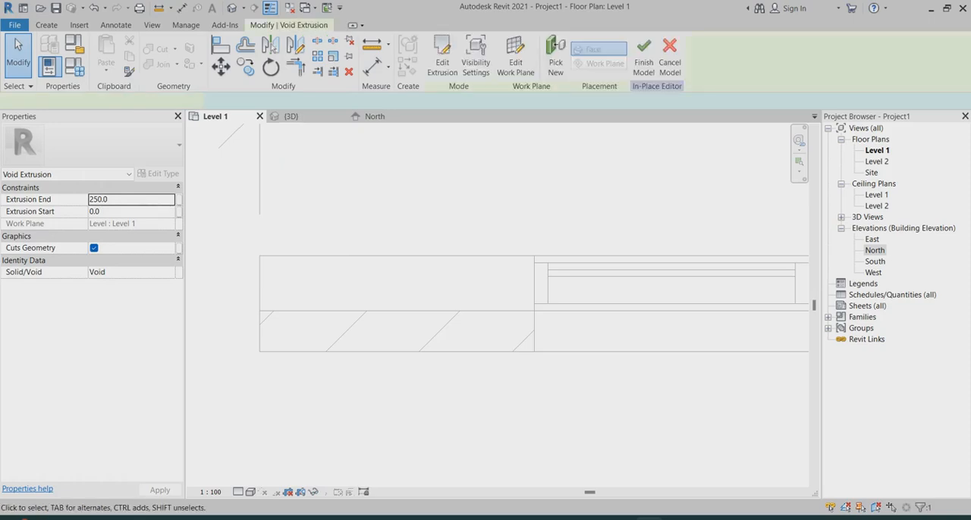
pyautogui.scroll(4, 377, 272)
pyautogui.click(292, 117)
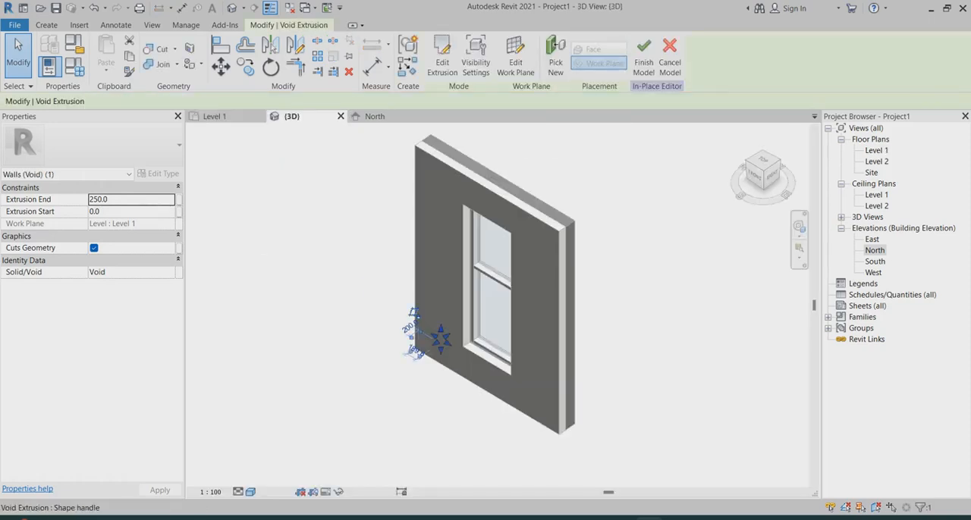
pyautogui.moveTo(440, 330); pyautogui.dragTo(441, 278)
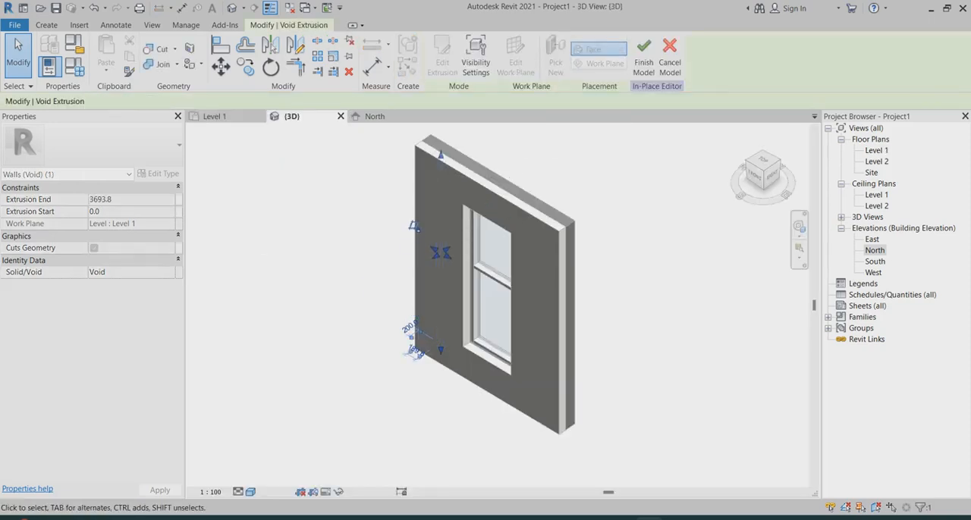
pyautogui.press('Escape')
# Cancel the new in-place model and discard its changes
pyautogui.scroll(3, 451, 160)
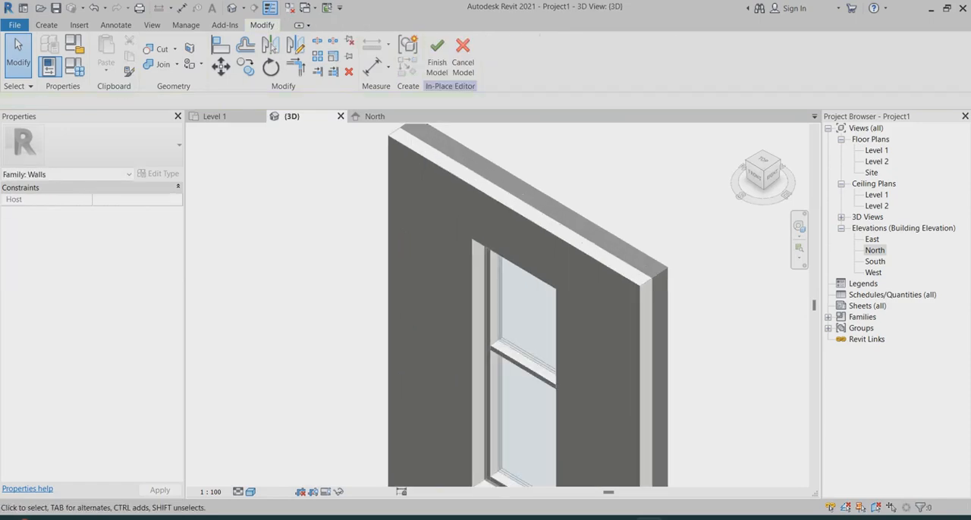
pyautogui.scroll(-2, 413, 192)
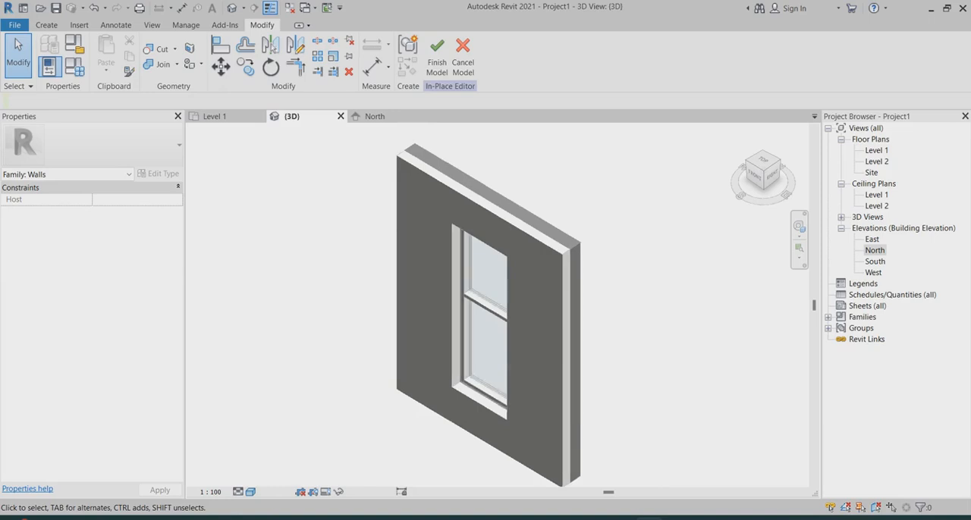
pyautogui.click(463, 57)
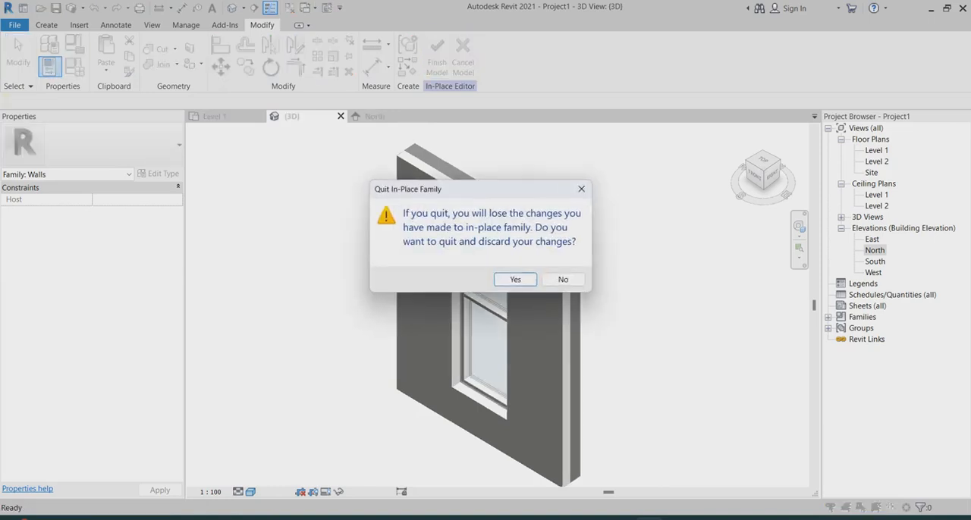
pyautogui.click(515, 280)
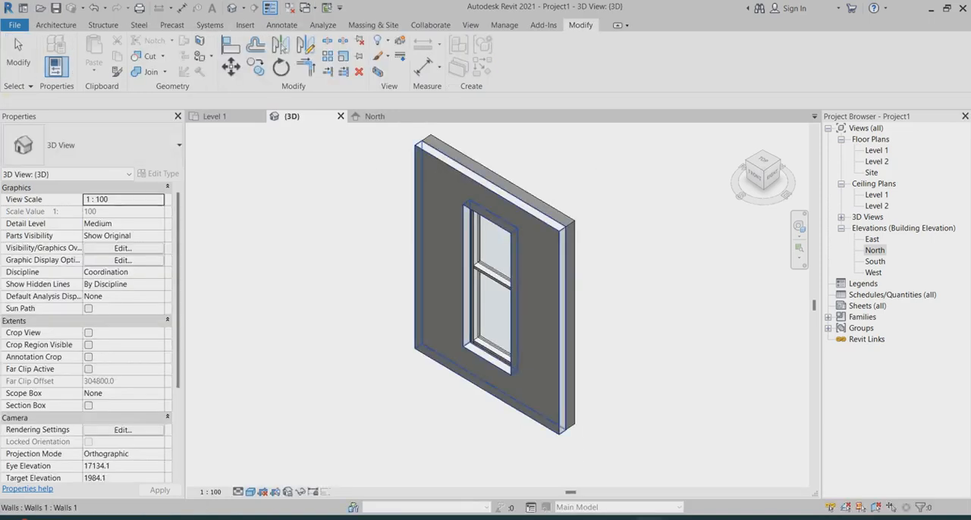
# Edit the in-place cladding wall and set the work plane by picking the cladding's top face
pyautogui.click(529, 296)
pyautogui.click(514, 57)
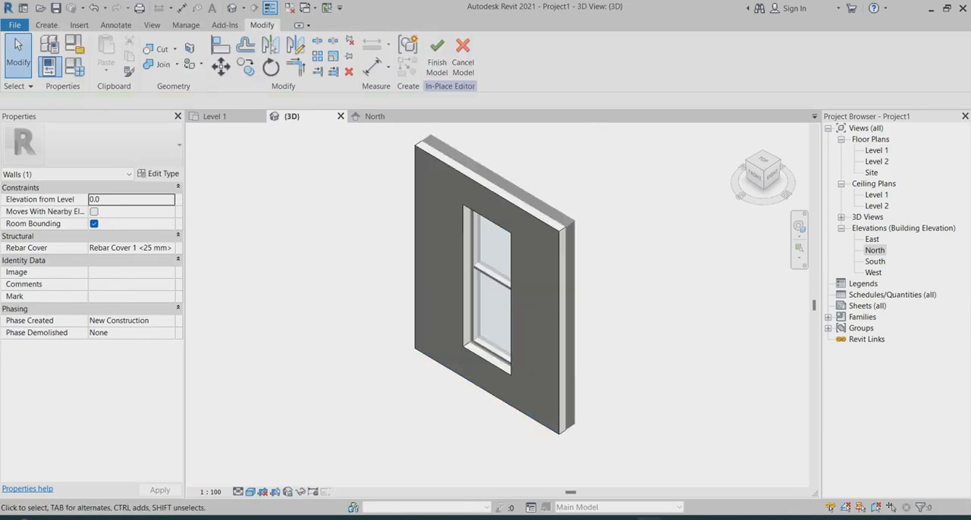
pyautogui.click(46, 25)
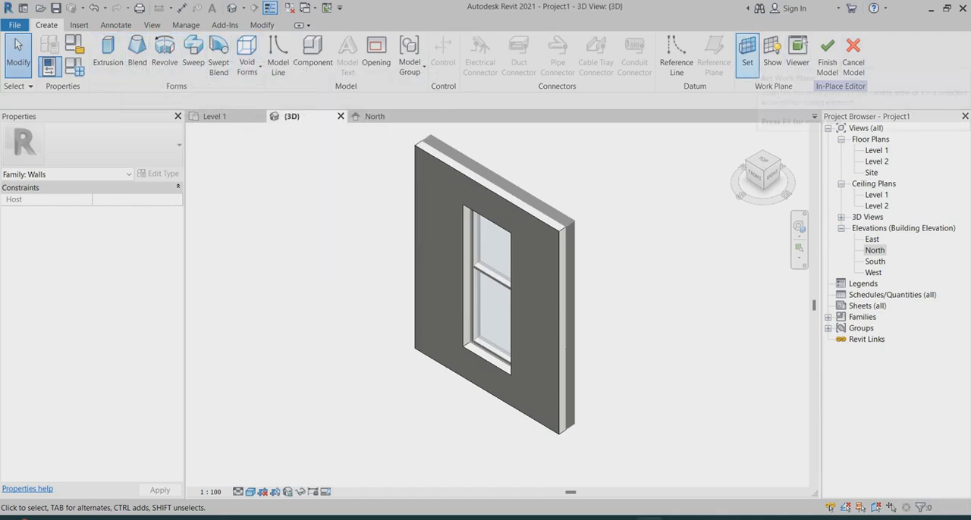
pyautogui.click(747, 52)
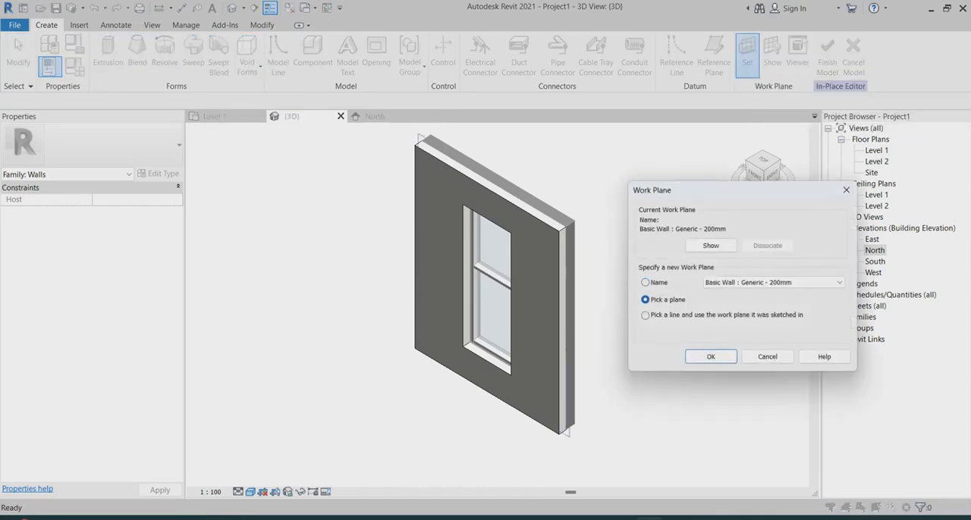
pyautogui.press('Return')
pyautogui.scroll(5, 458, 139)
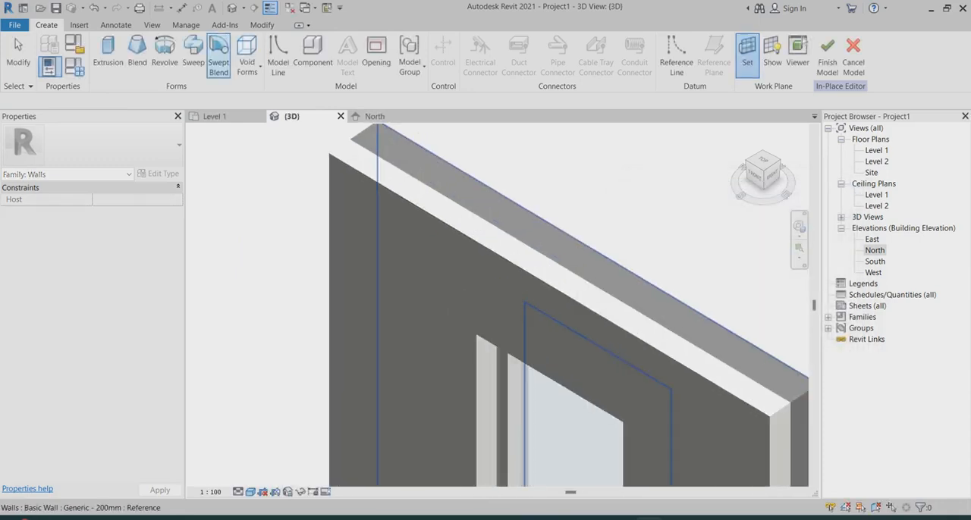
pyautogui.click(389, 188)
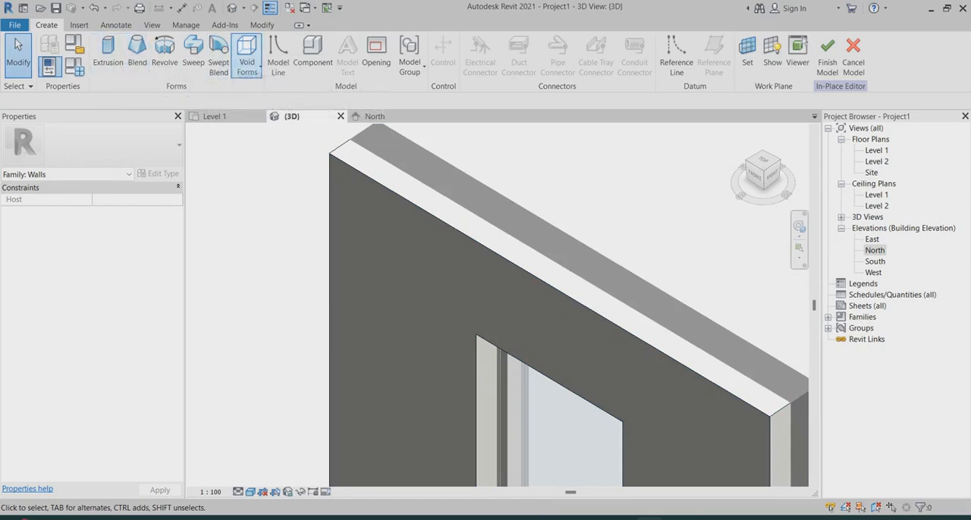
# Sketch a void extrusion rectangle about 181.5 mm wide near the left end of the cladding's top face and pull its back edge forward
pyautogui.click(247, 54)
pyautogui.click(276, 92)
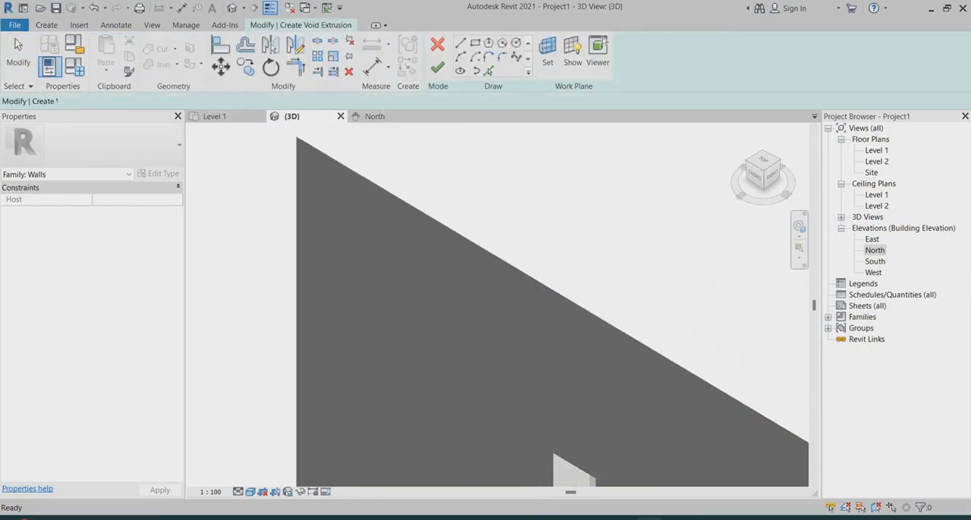
pyautogui.click(475, 43)
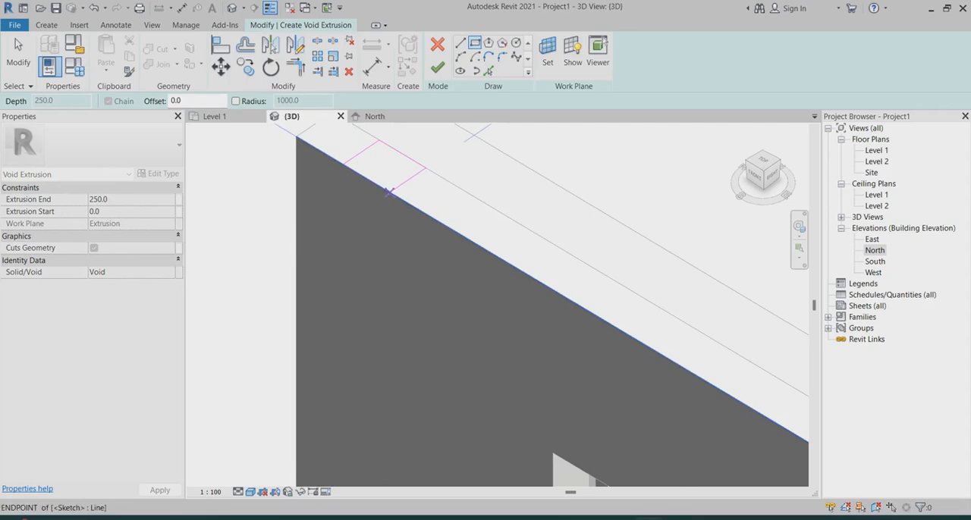
pyautogui.click(388, 191)
pyautogui.press('Escape')
pyautogui.press('Escape')
pyautogui.click(400, 151)
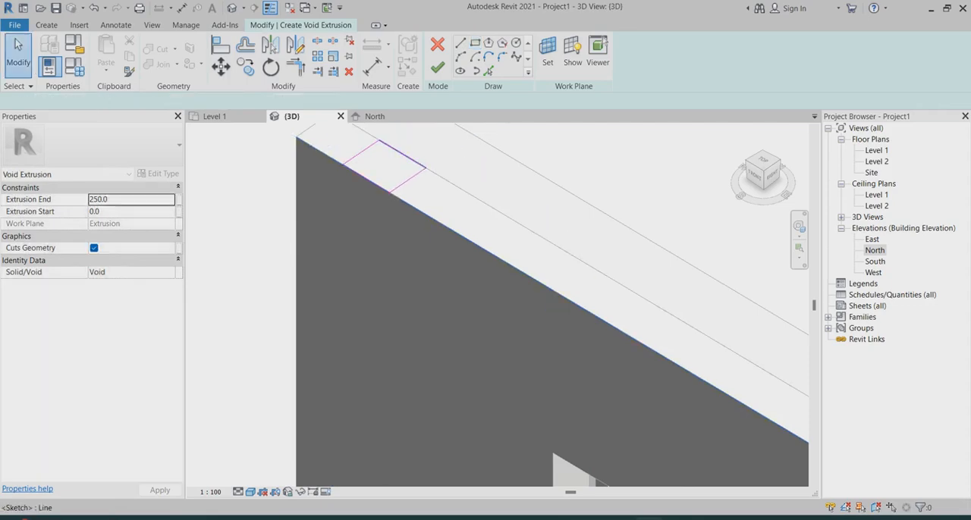
pyautogui.moveTo(402, 154); pyautogui.dragTo(385, 166)
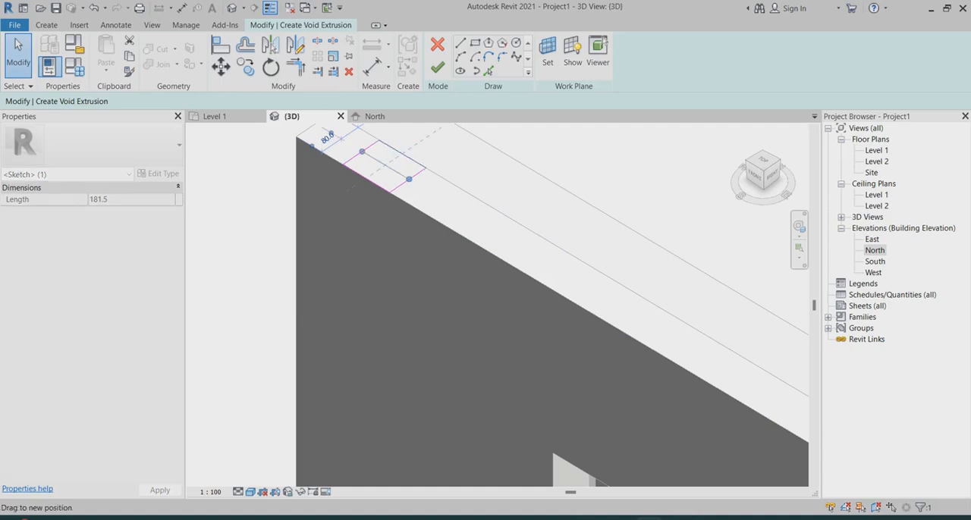
# Finish the void sketch and stretch the void extrusion down to the wall's base, to a depth of 4000 mm
pyautogui.scroll(-5, 468, 146)
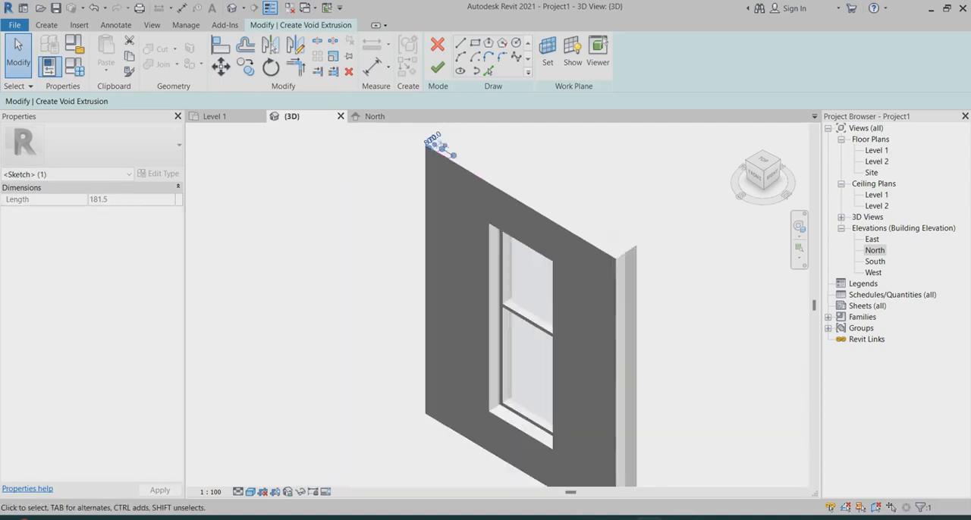
pyautogui.click(437, 68)
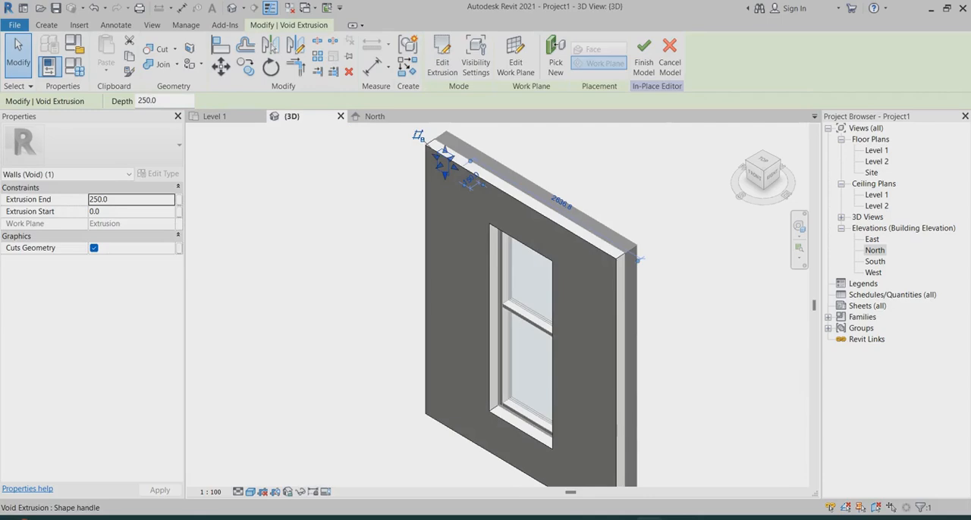
pyautogui.moveTo(446, 161); pyautogui.dragTo(446, 287)
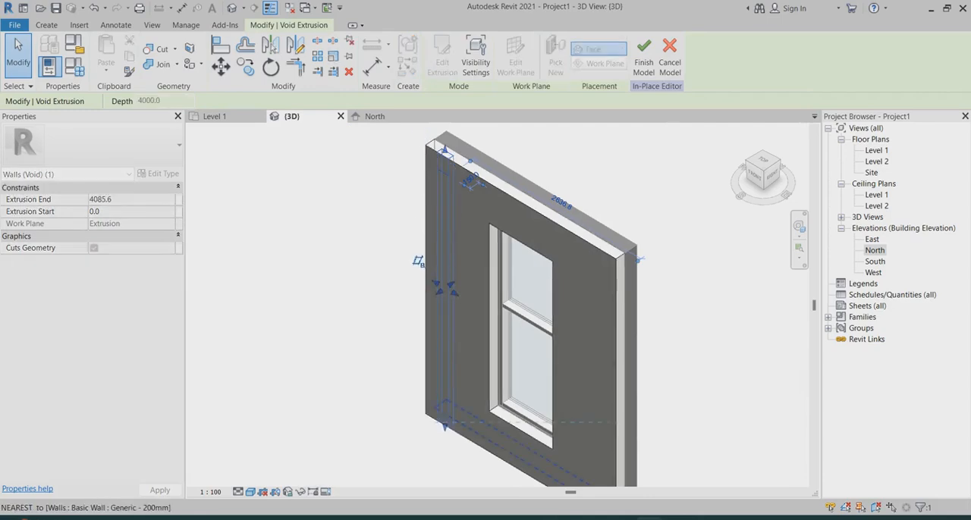
pyautogui.press('Escape')
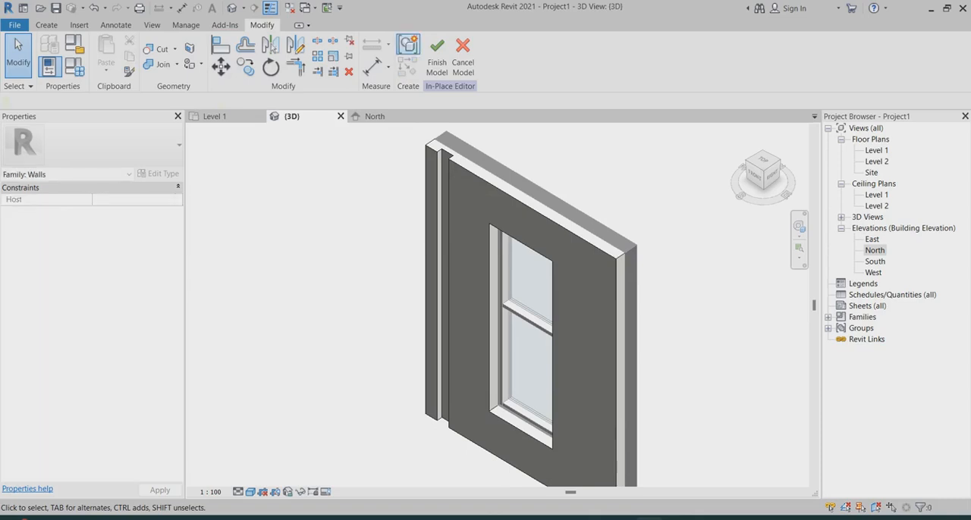
# In the Level 1 plan, copy the void extrusion once along the cladding, from the cladding's outer corner to the groove's far corner
pyautogui.scroll(-1, 292, 241)
pyautogui.keyDown('shift'); pyautogui.moveTo(292, 241); pyautogui.dragTo(312, 245, button='middle'); pyautogui.keyUp('shift')
pyautogui.scroll(2, 398, 213)
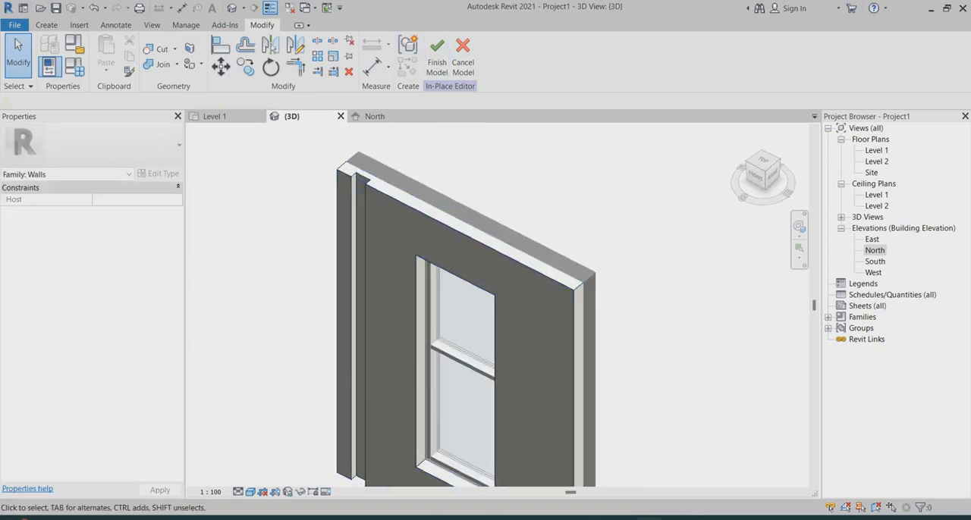
pyautogui.doubleClick(876, 150)
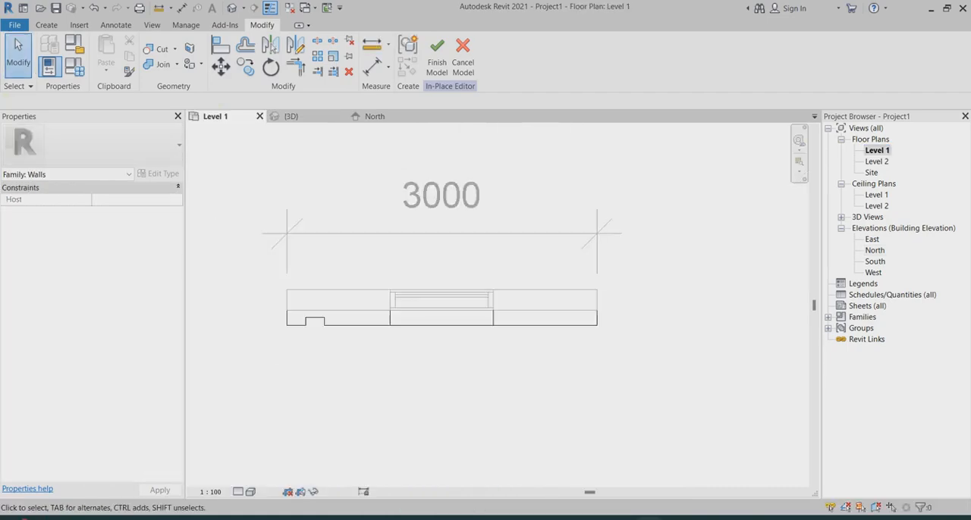
pyautogui.click(315, 321)
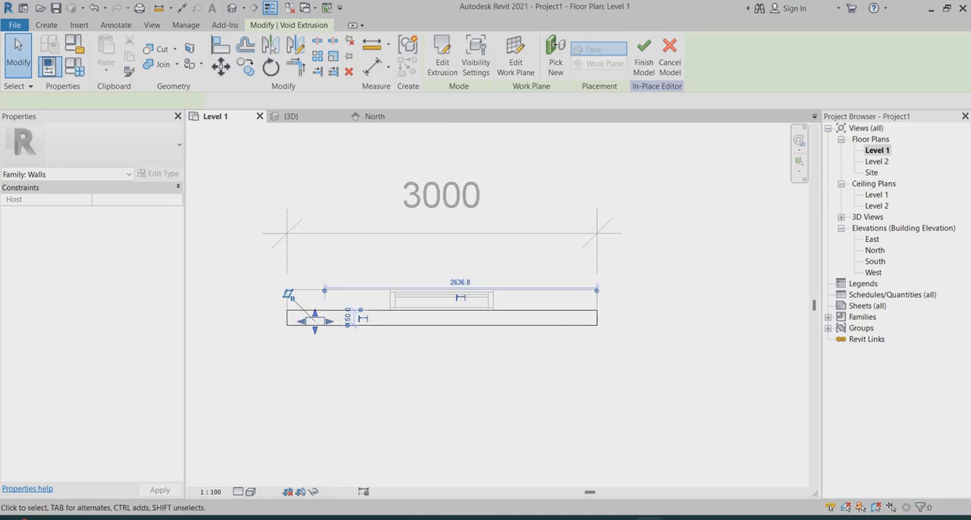
pyautogui.press('c')
pyautogui.press('o')
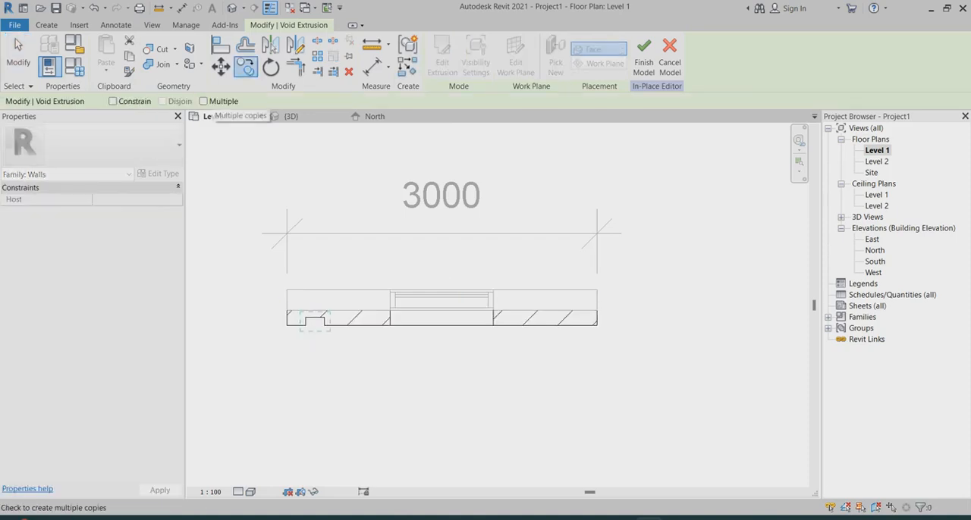
pyautogui.click(209, 102)
pyautogui.scroll(3, 296, 340)
pyautogui.click(281, 314)
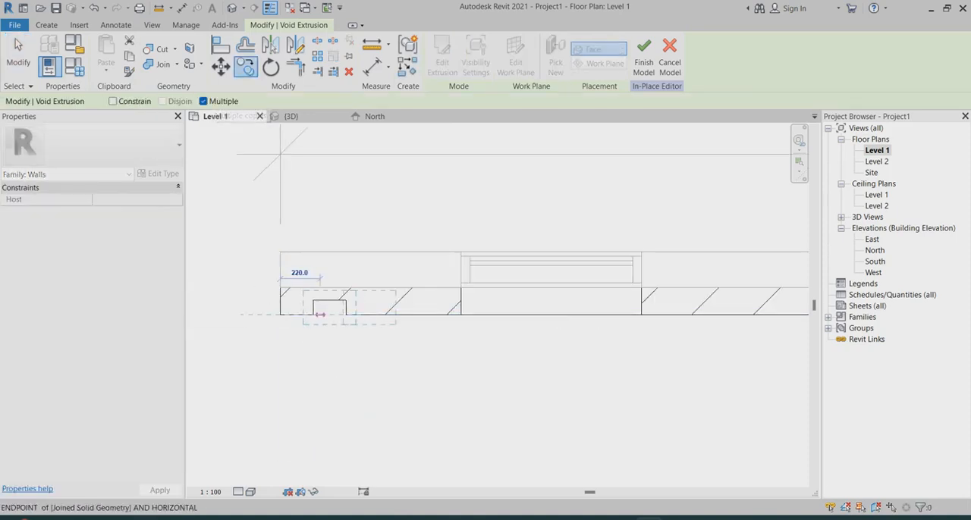
pyautogui.click(346, 315)
pyautogui.scroll(-2, 264, 272)
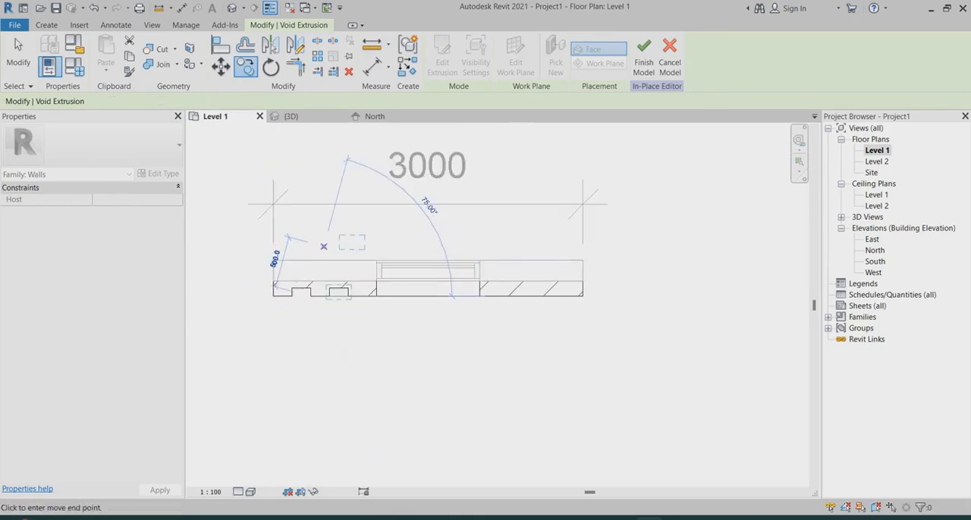
pyautogui.press('Escape')
pyautogui.press('Escape')
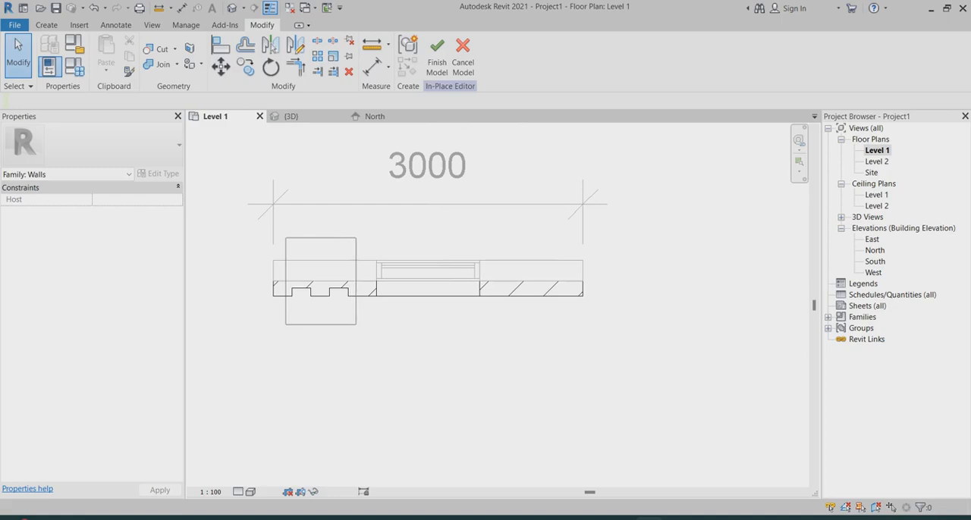
# Mirror both void extrusions about a drawn vertical axis through the window's centre, keeping the originals, and finish the in-place model
pyautogui.moveTo(286, 238); pyautogui.dragTo(356, 325)
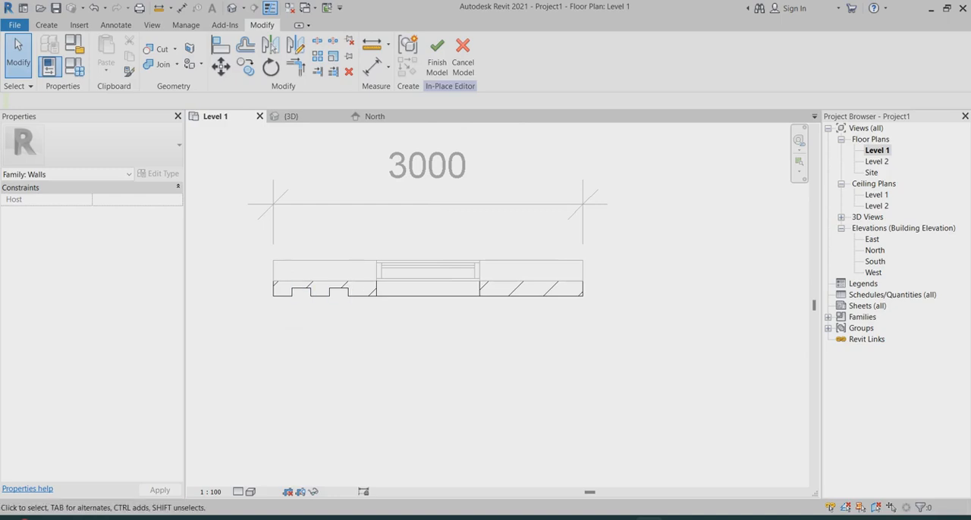
pyautogui.click(301, 293)
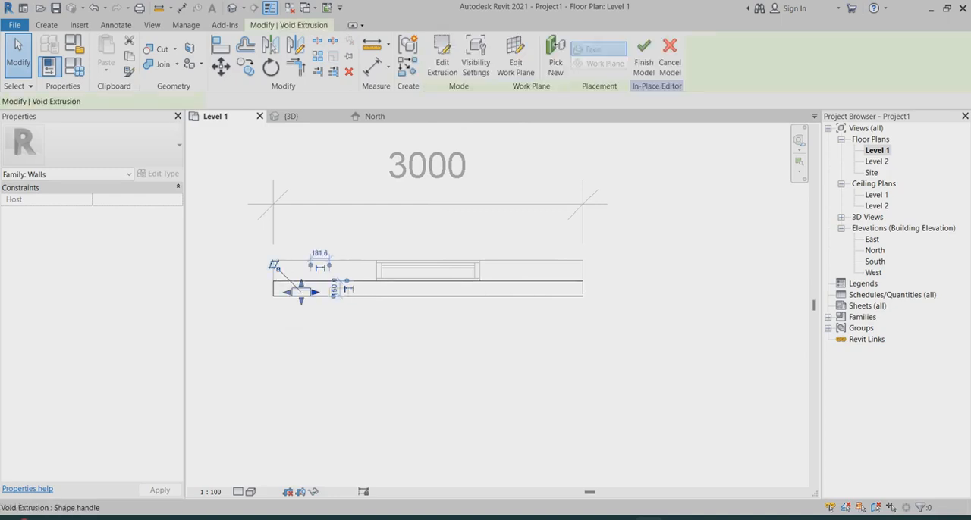
pyautogui.keyDown('ctrl'); pyautogui.click(338, 291); pyautogui.keyUp('ctrl')
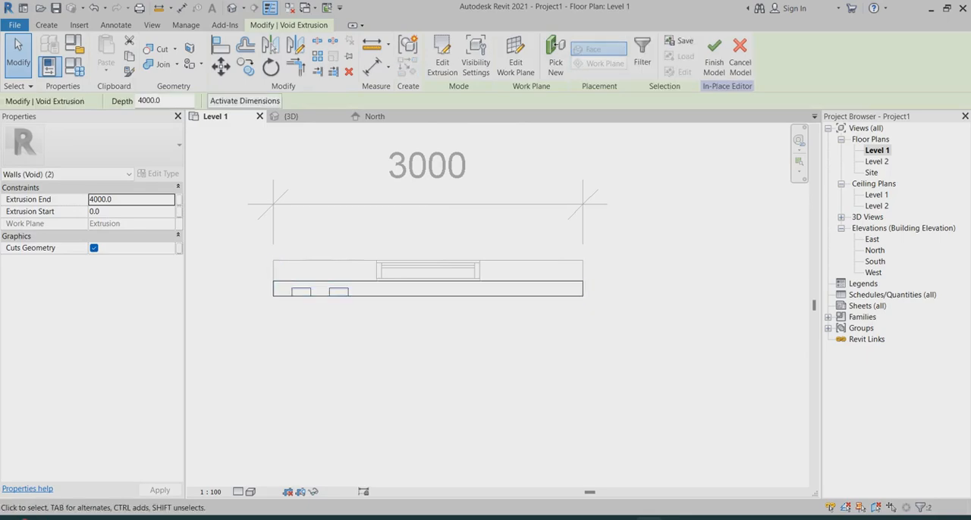
pyautogui.click(296, 44)
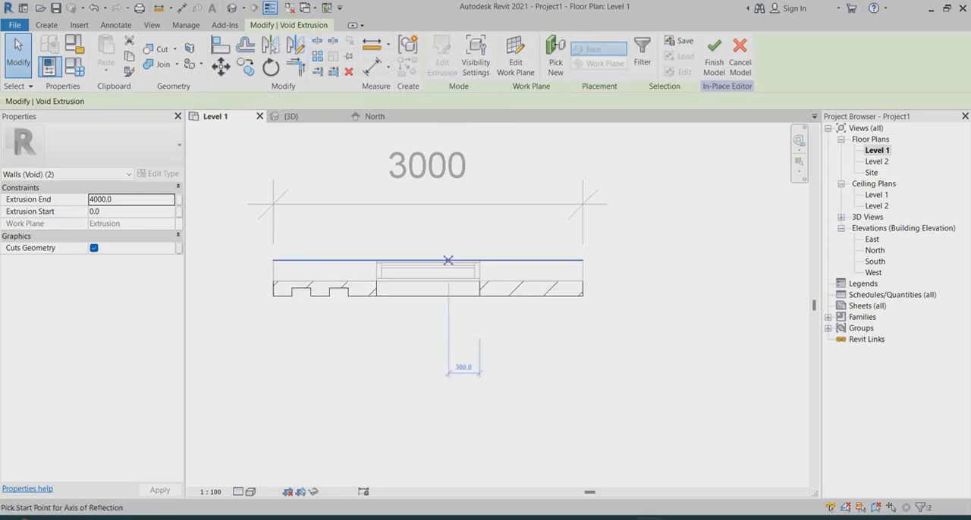
pyautogui.click(428, 295)
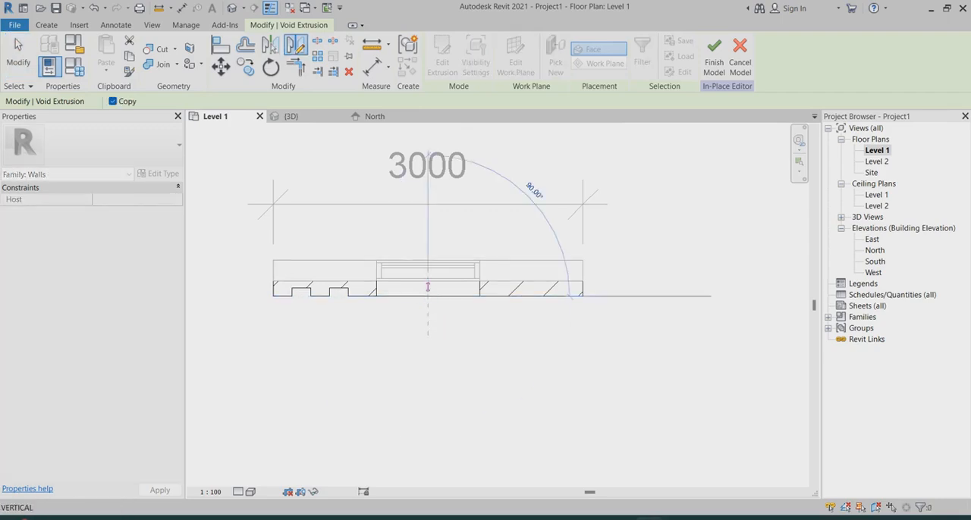
pyautogui.click(428, 153)
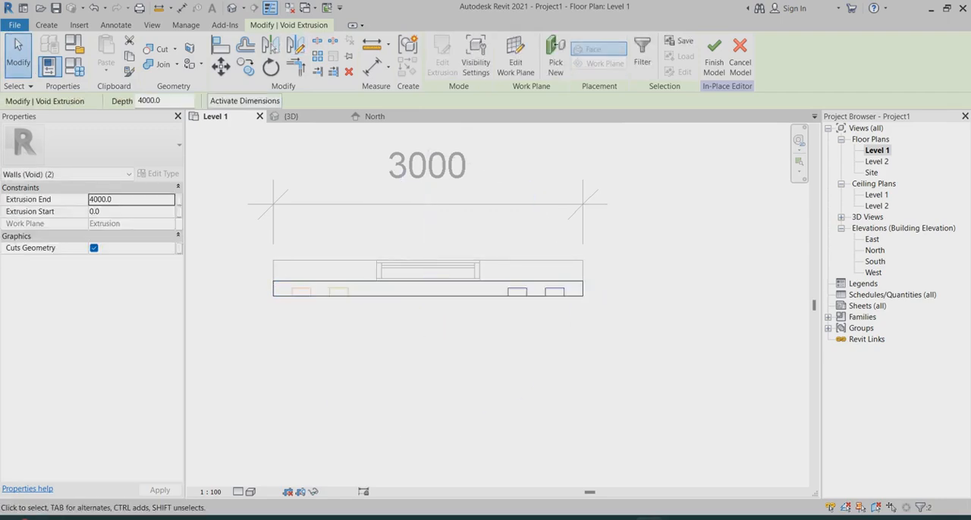
pyautogui.click(714, 57)
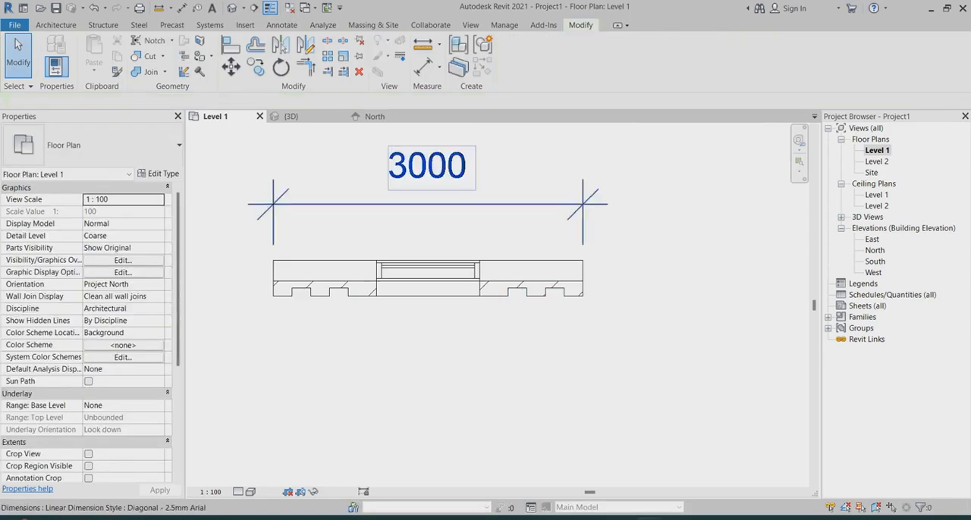
# Examine the grooved cladding, its top and bottom edges and the window opening in the 3D view
pyautogui.click(293, 117)
pyautogui.scroll(-3, 545, 217)
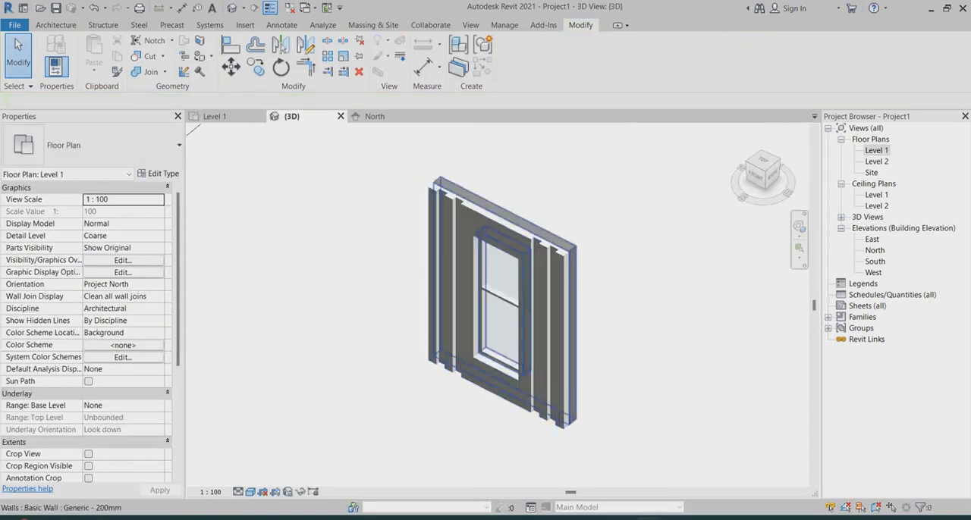
pyautogui.keyDown('shift'); pyautogui.moveTo(436, 368); pyautogui.dragTo(478, 374, button='middle'); pyautogui.keyUp('shift')
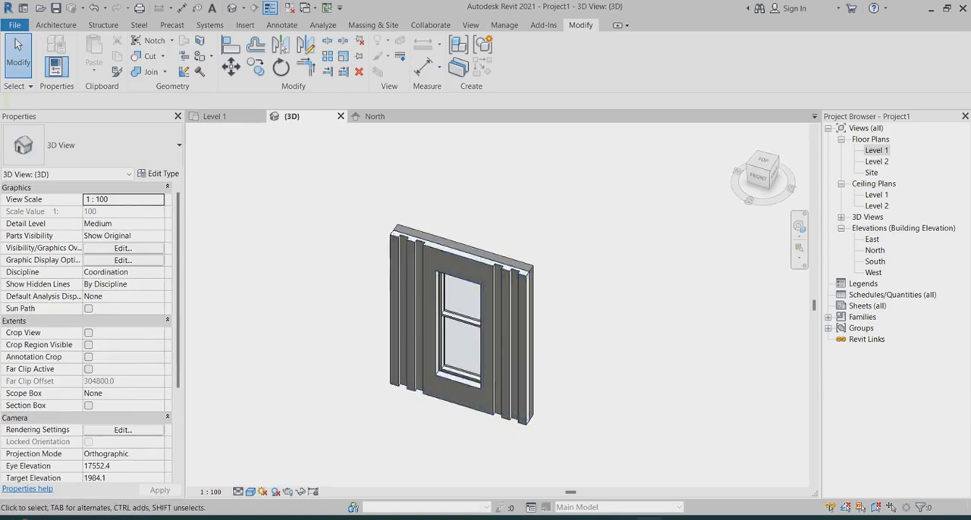
pyautogui.scroll(3, 480, 387)
pyautogui.scroll(2, 451, 307)
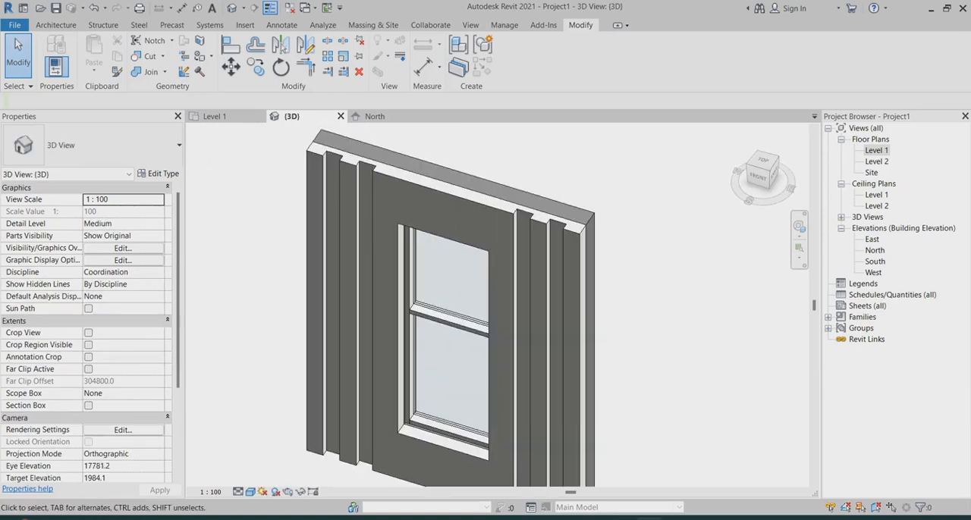
pyautogui.scroll(3, 476, 233)
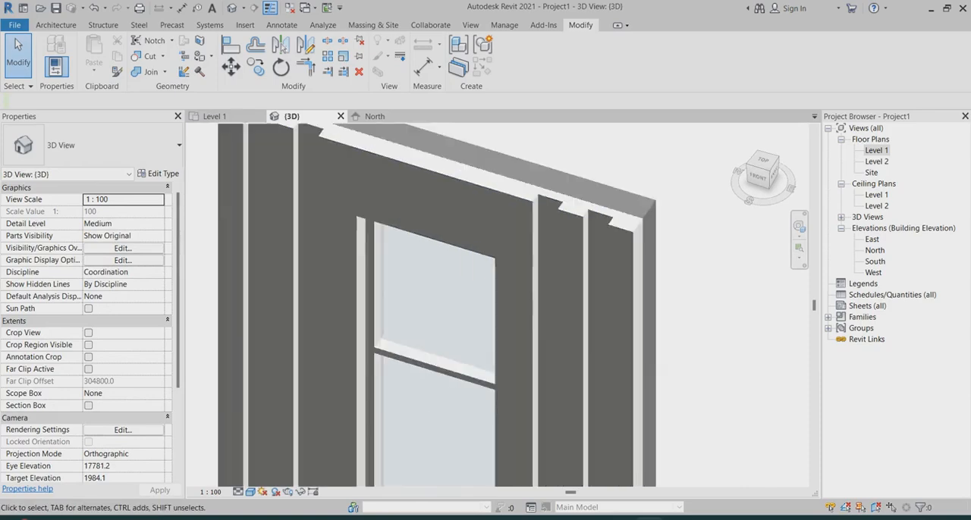
pyautogui.scroll(-4, 445, 164)
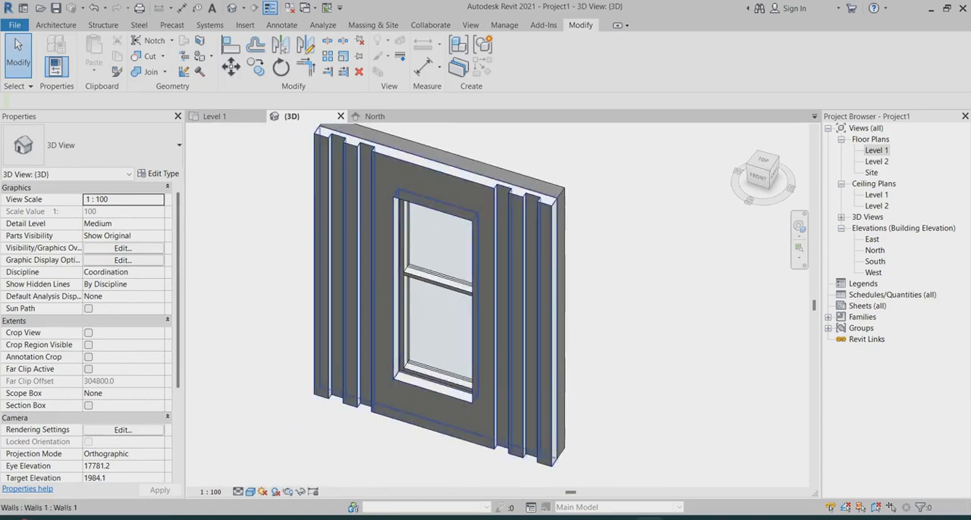
pyautogui.scroll(4, 364, 140)
pyautogui.scroll(-3, 377, 140)
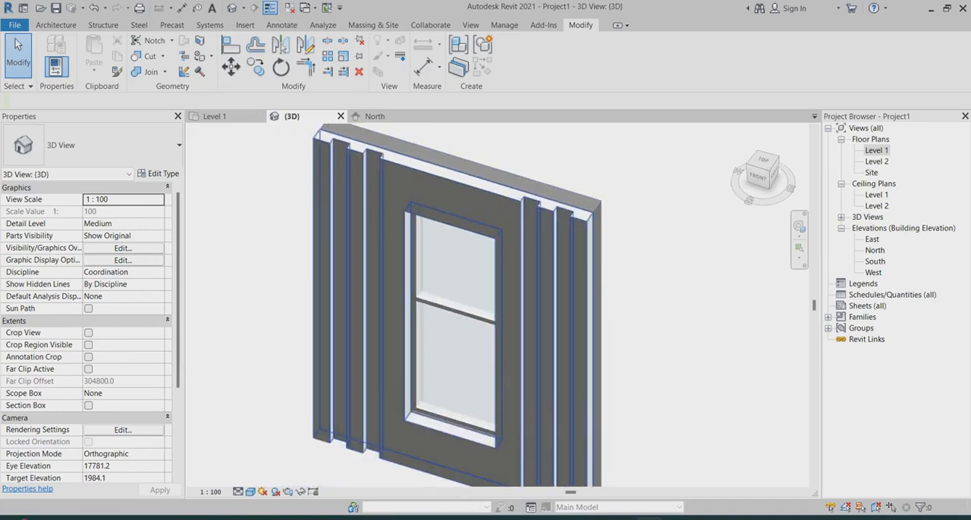
pyautogui.scroll(-2, 519, 204)
pyautogui.scroll(3, 485, 425)
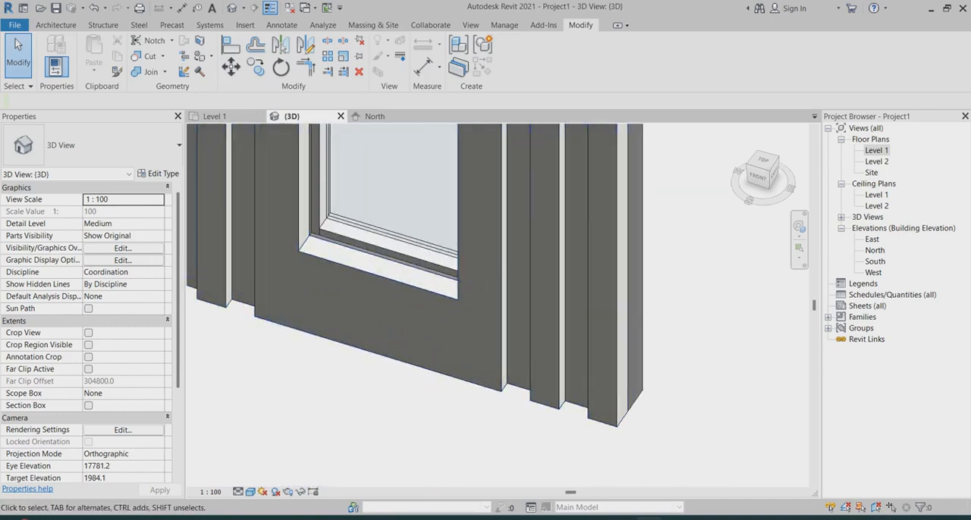
pyautogui.scroll(-3, 485, 379)
pyautogui.scroll(4, 433, 140)
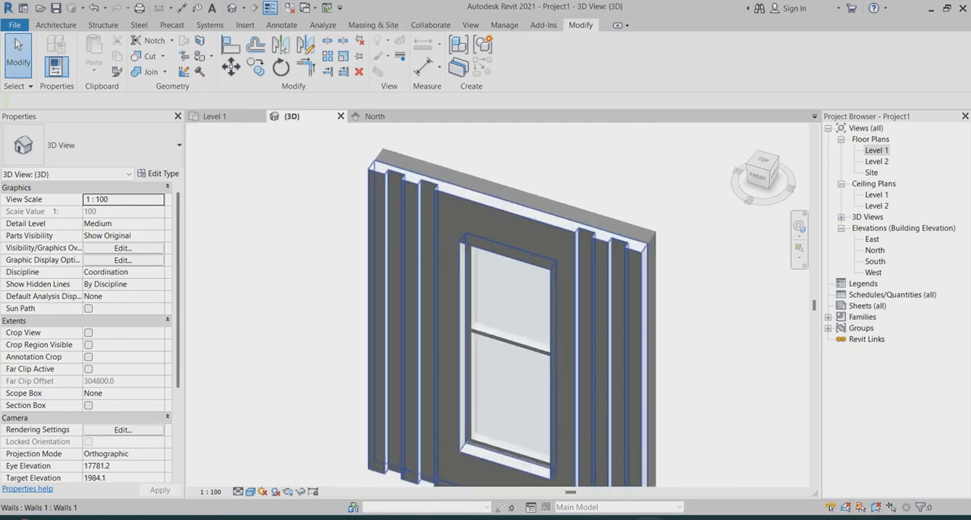
pyautogui.scroll(1, 432, 140)
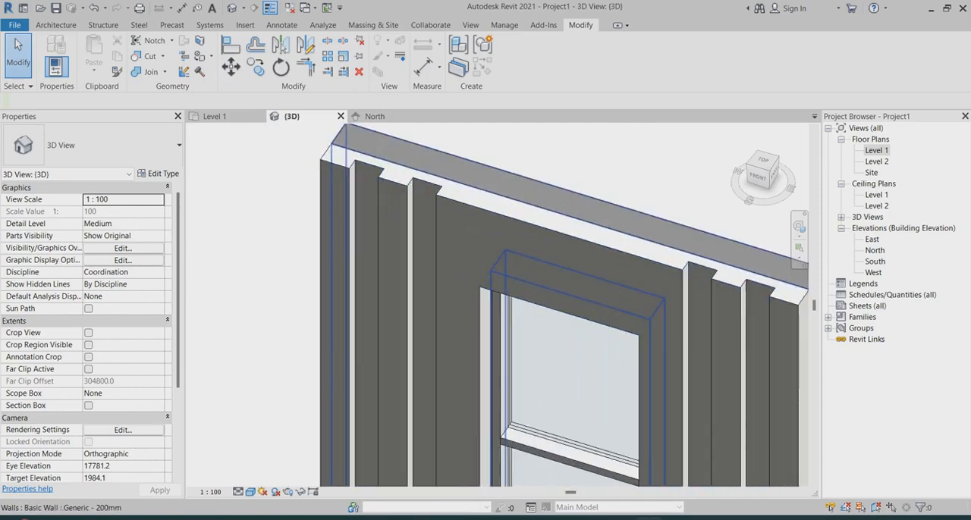
pyautogui.scroll(-4, 423, 162)
pyautogui.scroll(2, 589, 363)
pyautogui.scroll(-2, 466, 287)
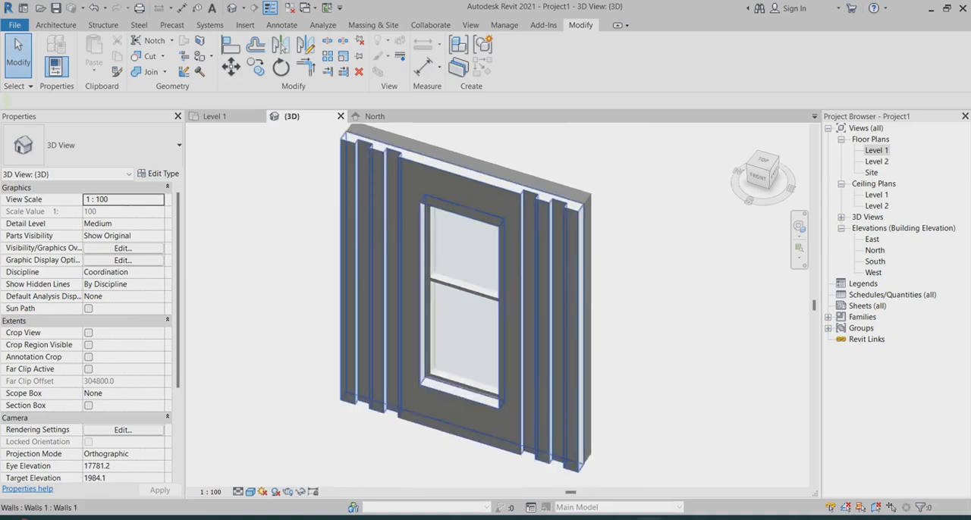
pyautogui.scroll(1, 460, 380)
pyautogui.scroll(-2, 413, 394)
pyautogui.scroll(2, 564, 209)
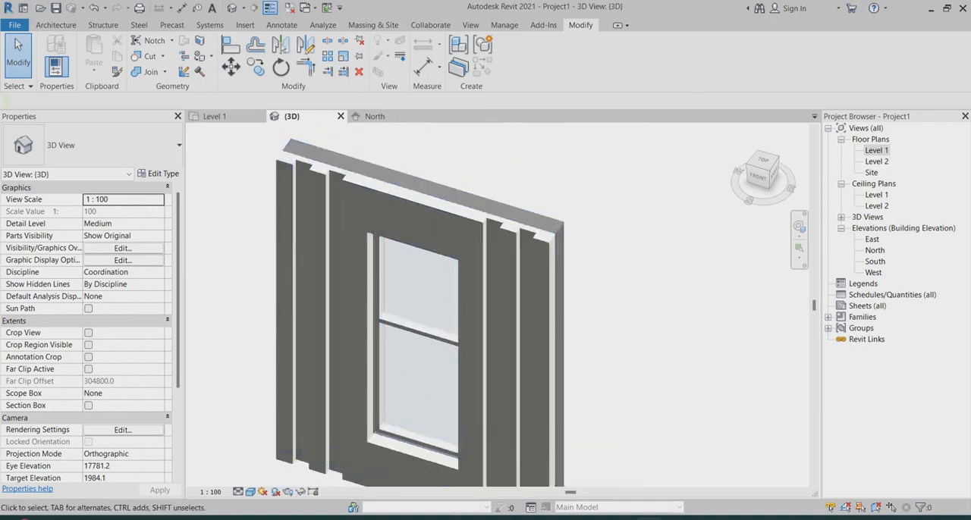
pyautogui.scroll(-1, 572, 206)
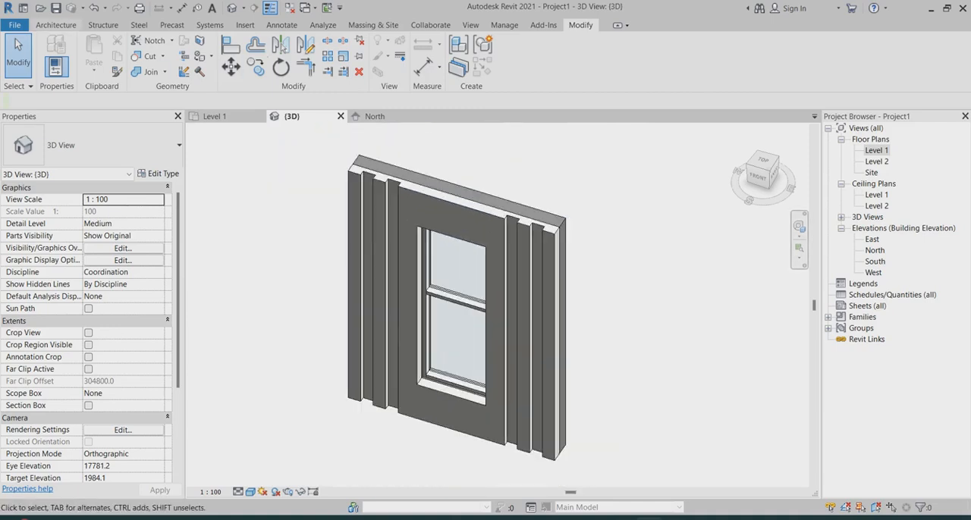
# Start a new in-place model in the Walls category and accept its default name
pyautogui.click(55, 25)
pyautogui.click(149, 67)
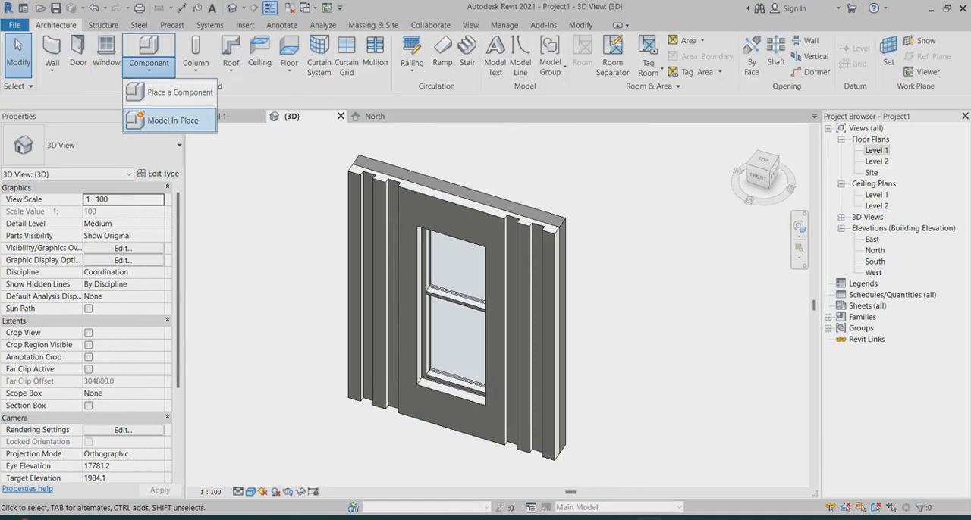
pyautogui.click(173, 119)
pyautogui.scroll(-4, 311, 169)
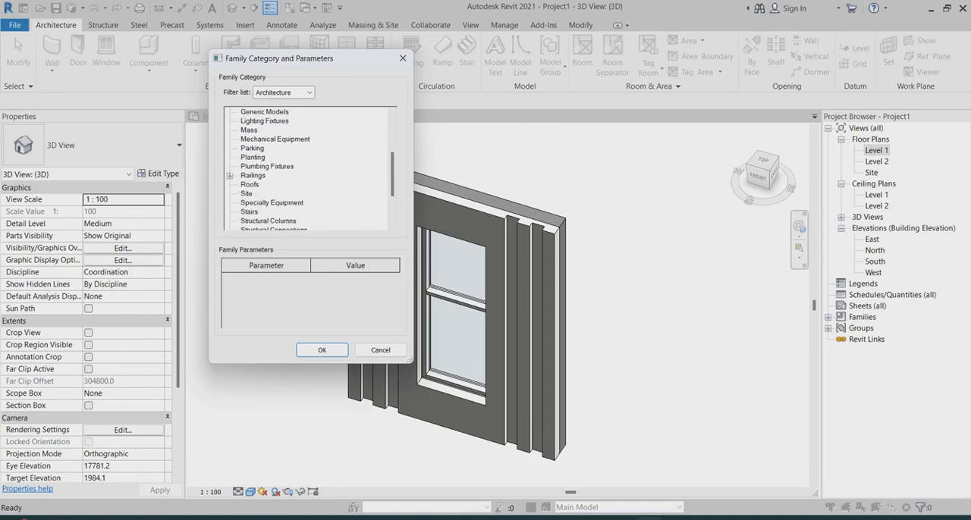
pyautogui.scroll(-4, 311, 169)
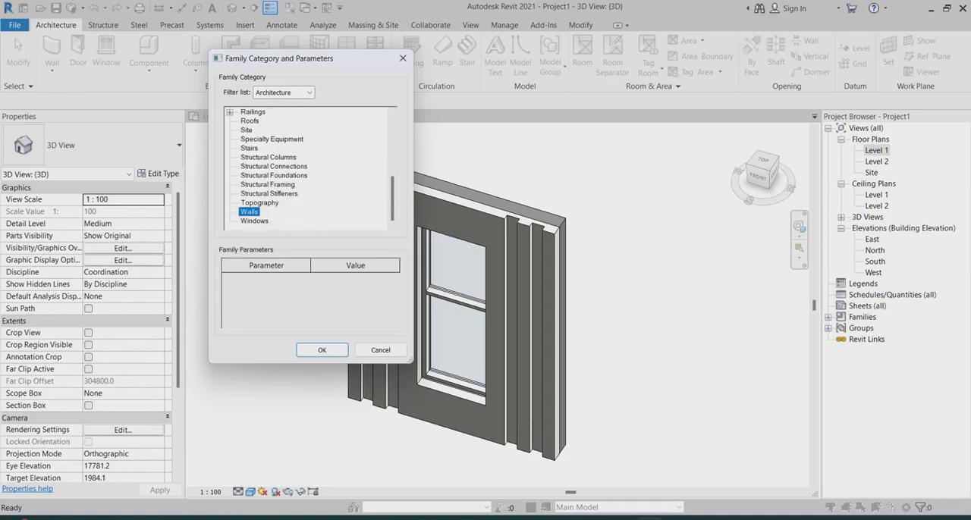
pyautogui.press('Return')
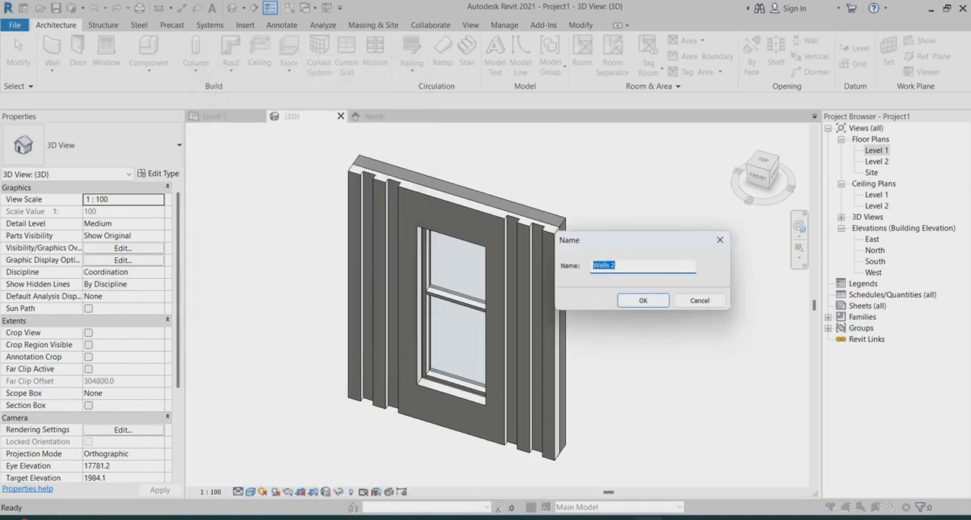
pyautogui.click(643, 300)
# Start a Sweep and pick the four front edges of the cladding's window opening as its path
pyautogui.scroll(3, 591, 254)
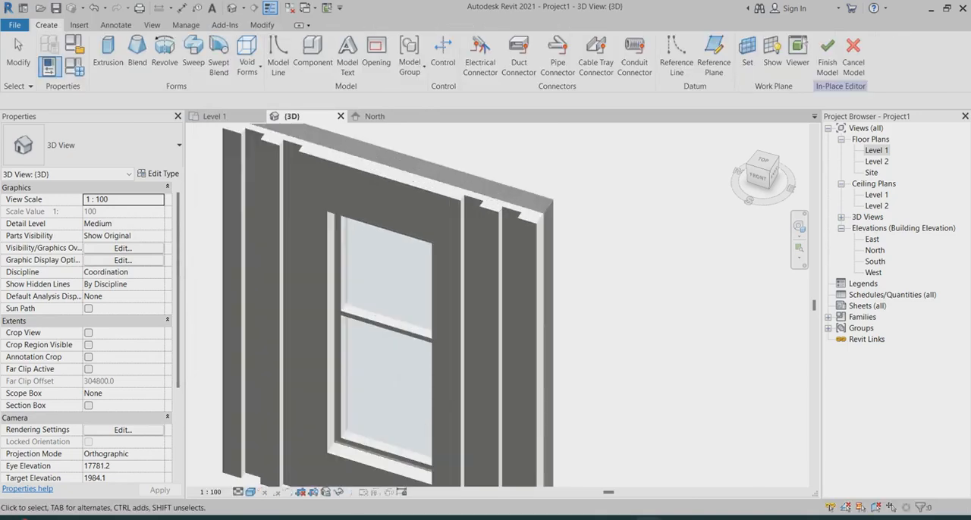
pyautogui.click(193, 53)
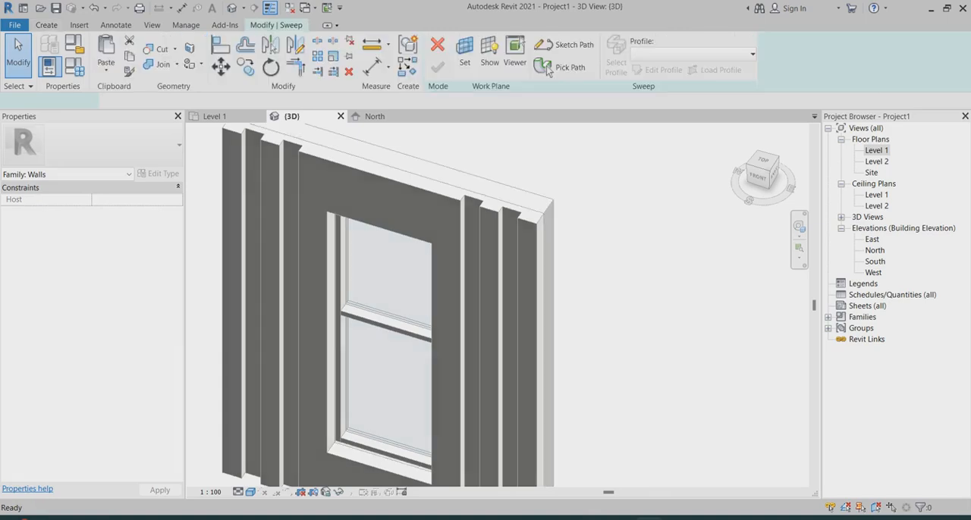
pyautogui.click(549, 69)
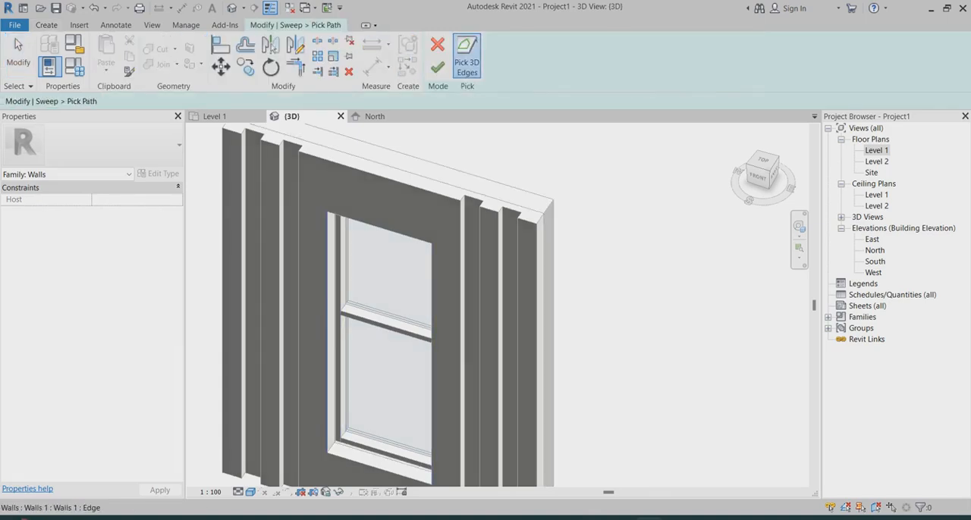
pyautogui.click(327, 360)
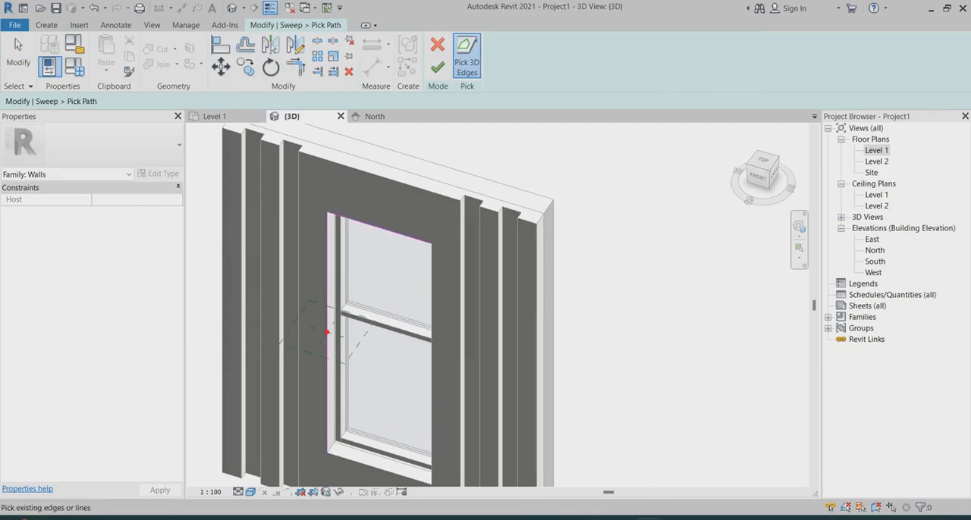
pyautogui.click(432, 254)
pyautogui.scroll(-4, 428, 255)
pyautogui.scroll(4, 389, 390)
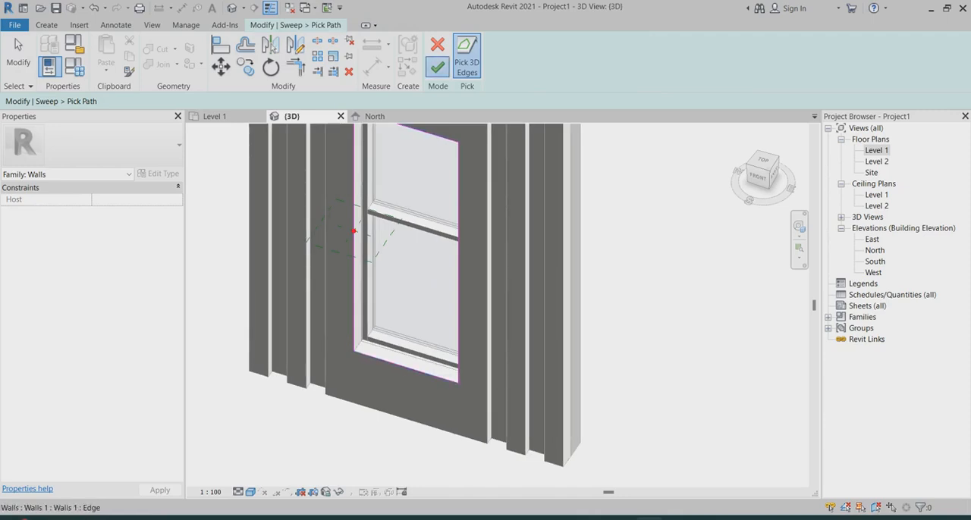
pyautogui.click(437, 67)
# In the Level 1 plan, sketch the sweep's closed L-shaped profile from the opening's corner with sides of about 80, 60, 40, 90, 40 and 150 mm
pyautogui.click(616, 57)
pyautogui.doubleClick(877, 150)
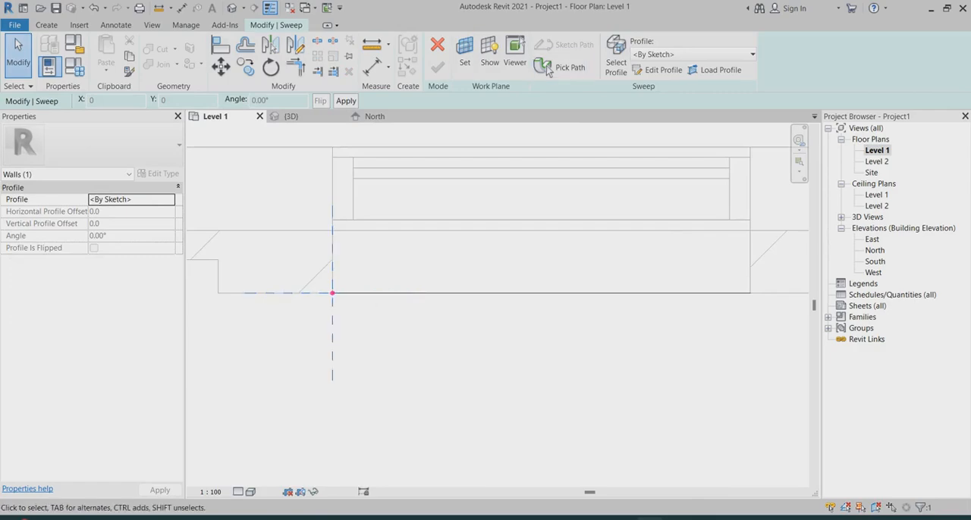
pyautogui.click(659, 70)
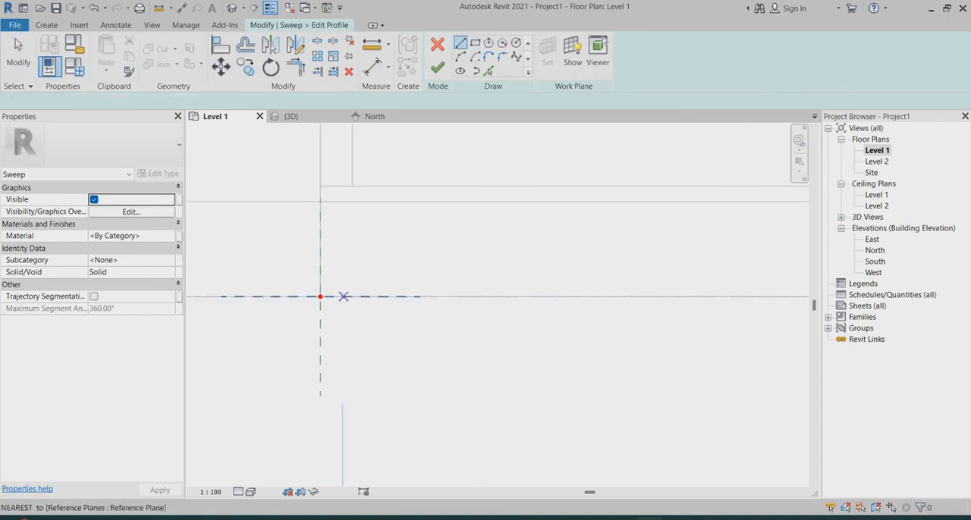
pyautogui.scroll(2, 320, 296)
pyautogui.scroll(-2, 372, 313)
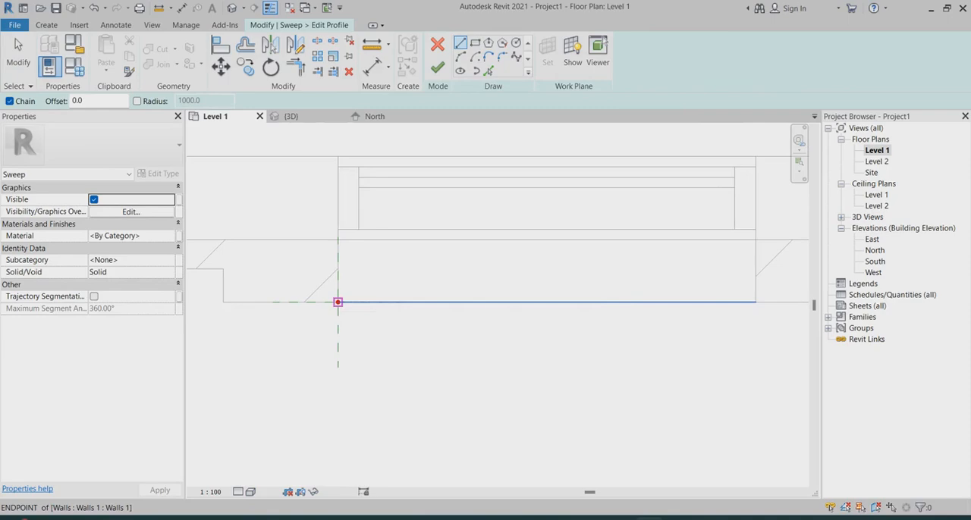
pyautogui.click(338, 302)
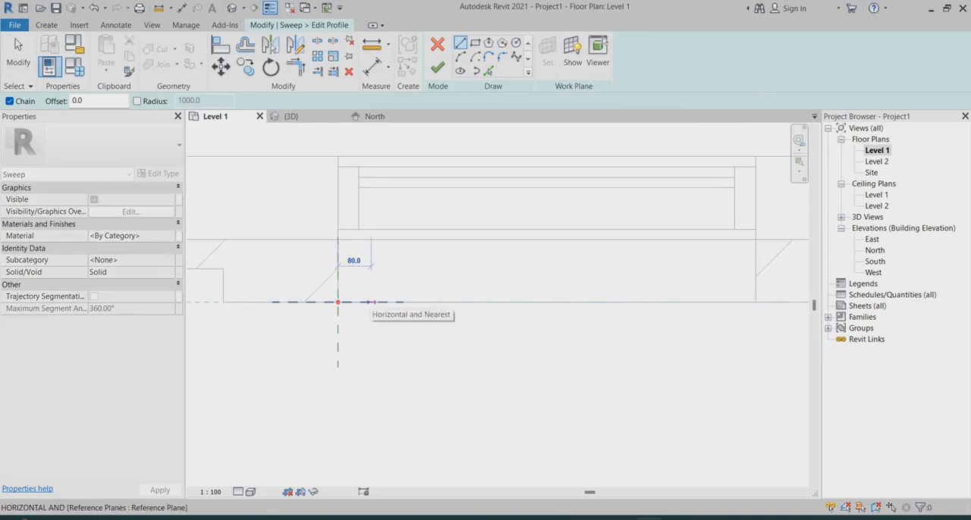
pyautogui.click(372, 302)
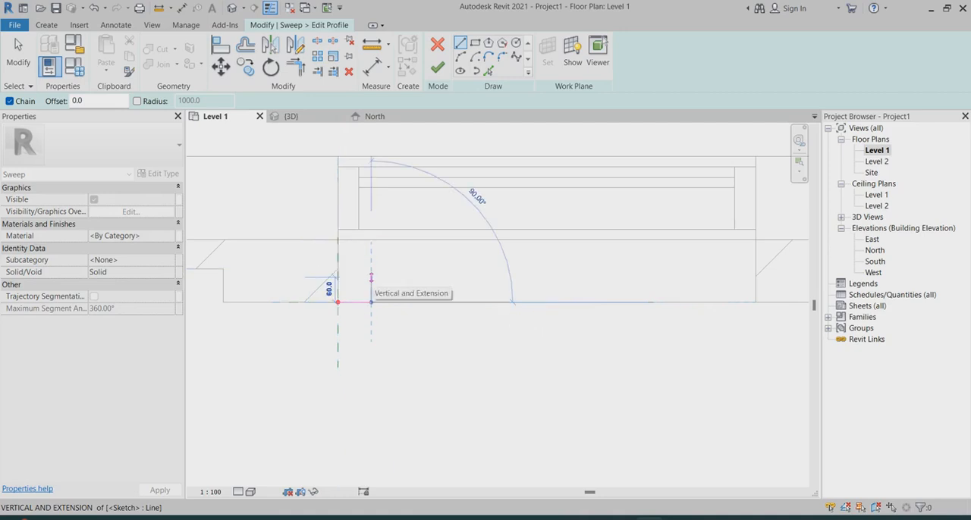
pyautogui.click(371, 278)
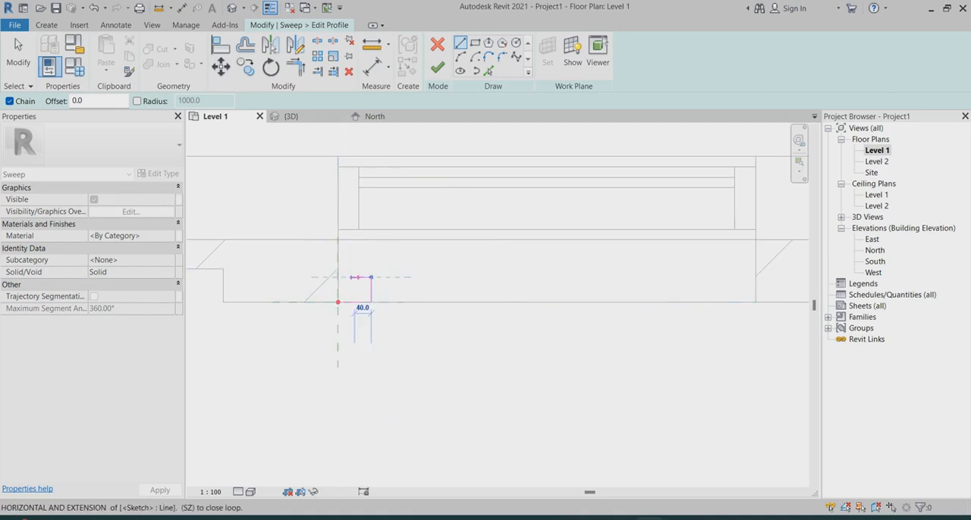
pyautogui.click(353, 278)
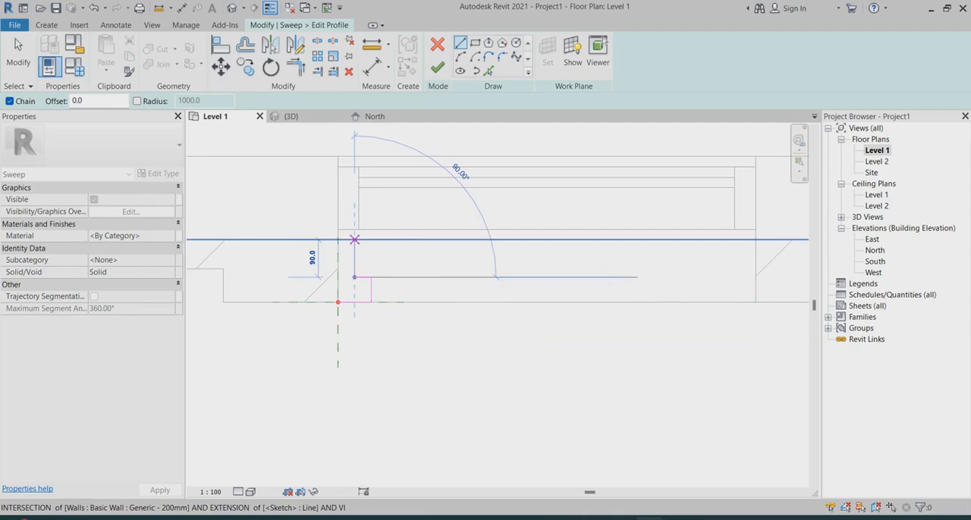
pyautogui.click(354, 240)
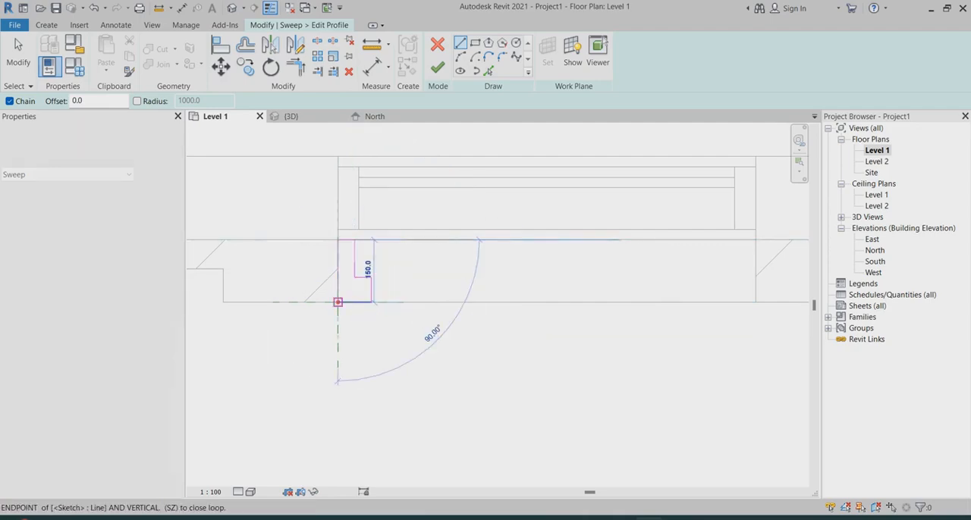
pyautogui.click(338, 240)
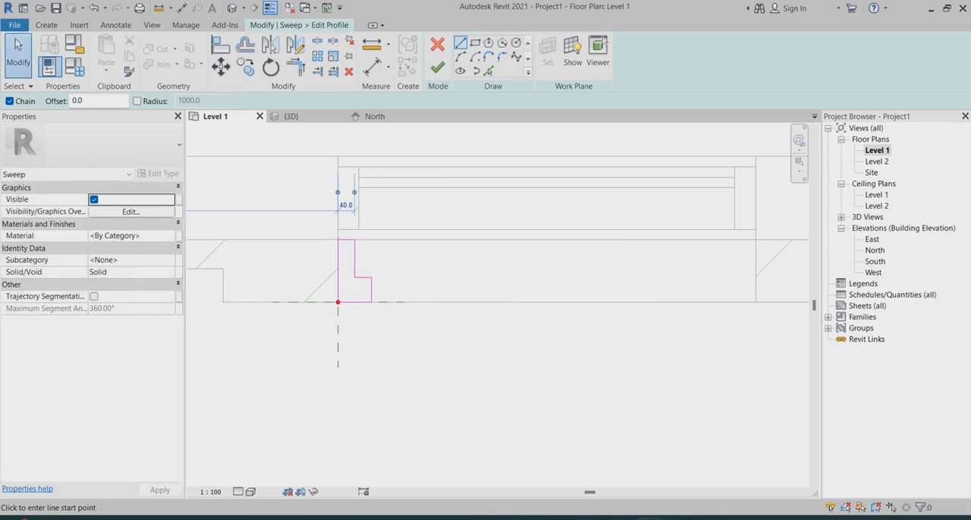
pyautogui.click(19, 53)
# Round the inner corner of the profile's step with a fillet arc of 20 mm radius
pyautogui.scroll(2, 362, 272)
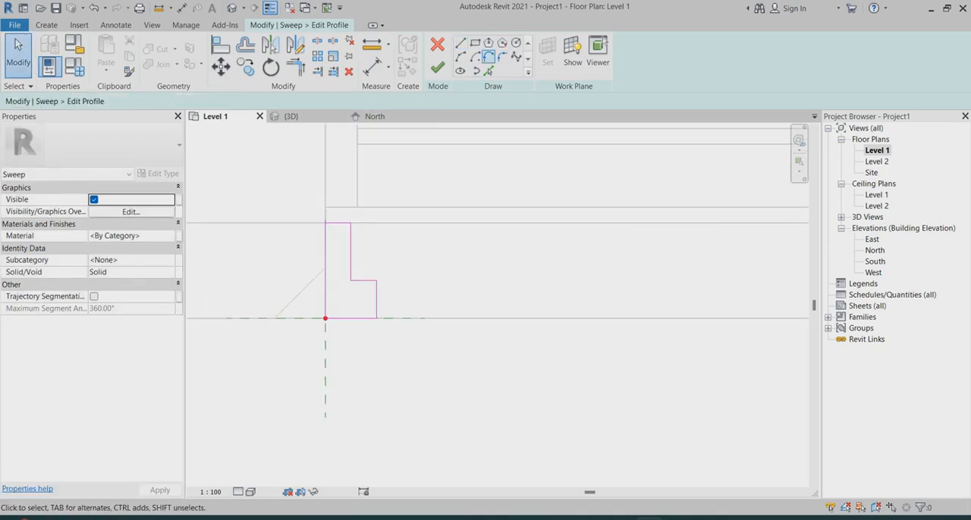
pyautogui.scroll(2, 347, 308)
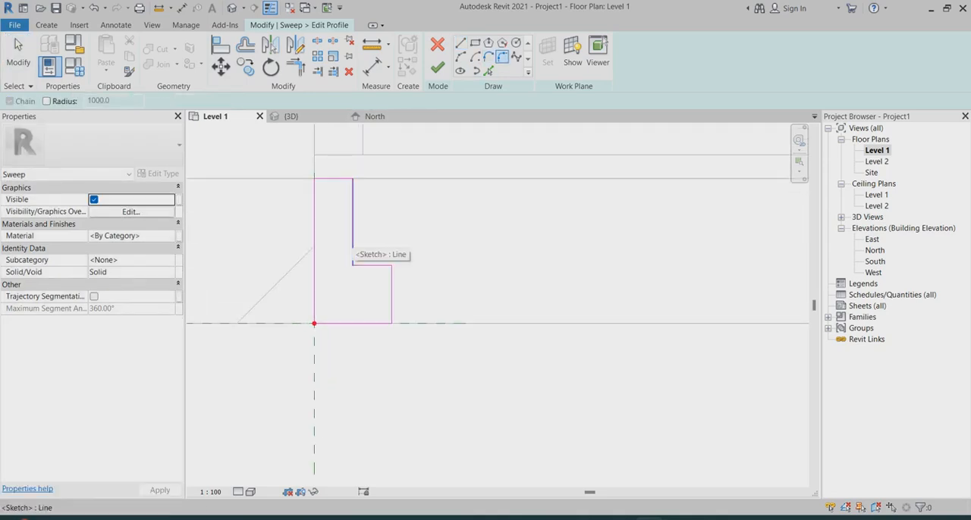
pyautogui.click(352, 247)
pyautogui.click(372, 264)
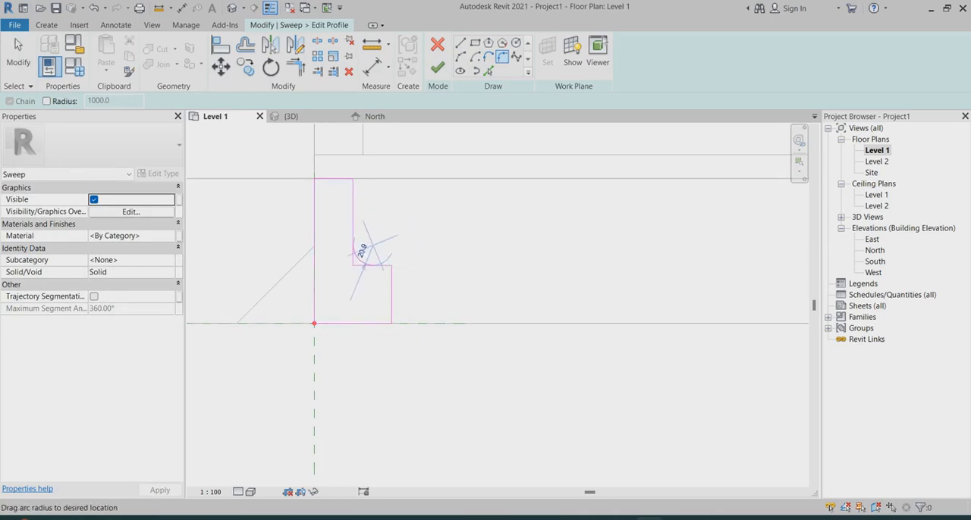
pyautogui.click(359, 260)
pyautogui.scroll(2, 392, 296)
# Round the profile's outer corner beside the step with a 15 mm fillet arc and the front outer corner with a 30 mm one
pyautogui.click(393, 292)
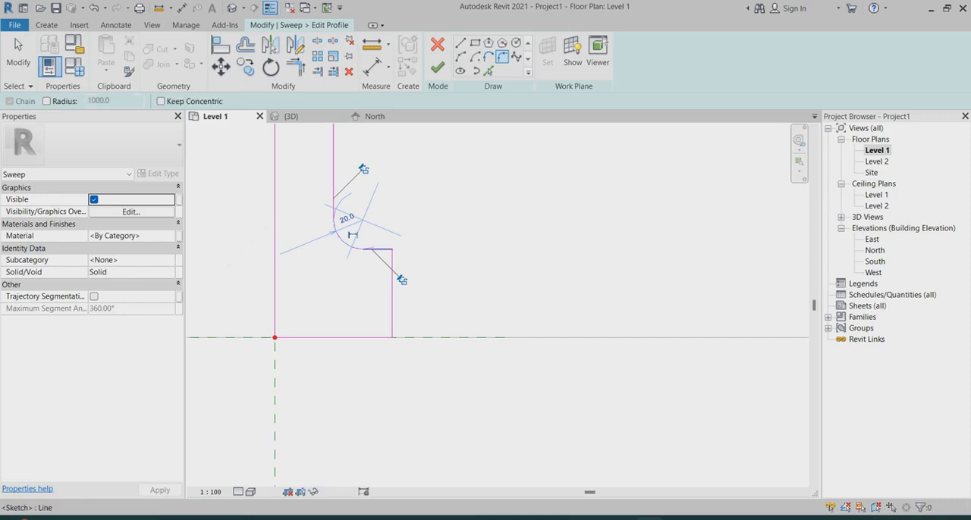
pyautogui.click(370, 249)
pyautogui.click(383, 276)
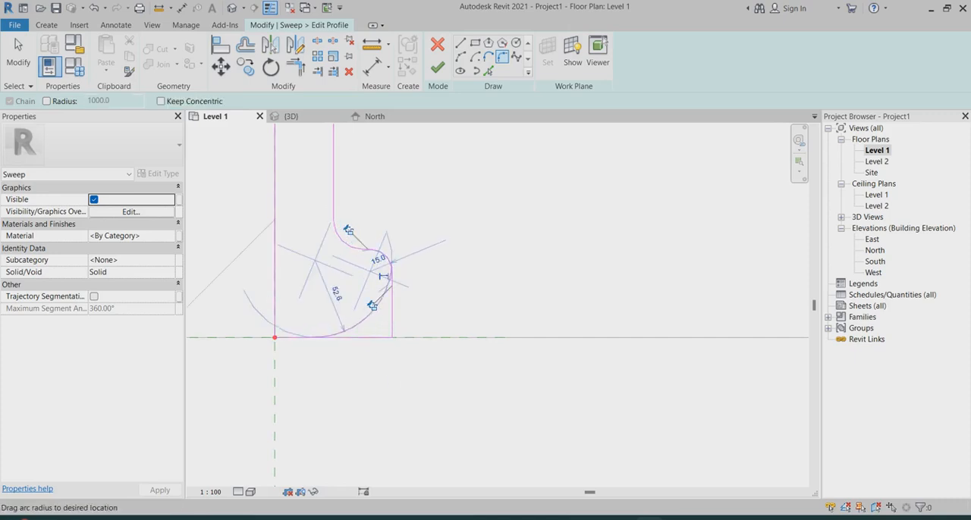
pyautogui.click(377, 319)
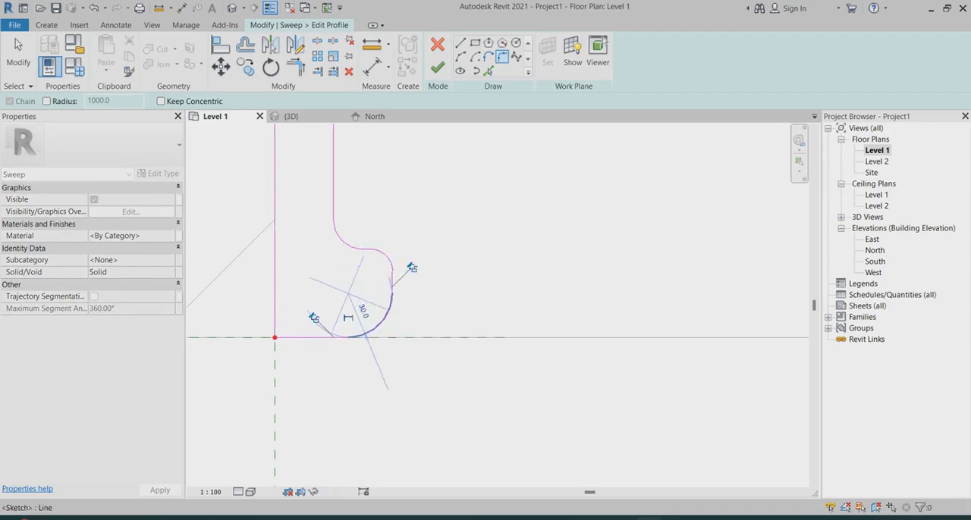
pyautogui.scroll(-2, 377, 318)
pyautogui.press('Escape')
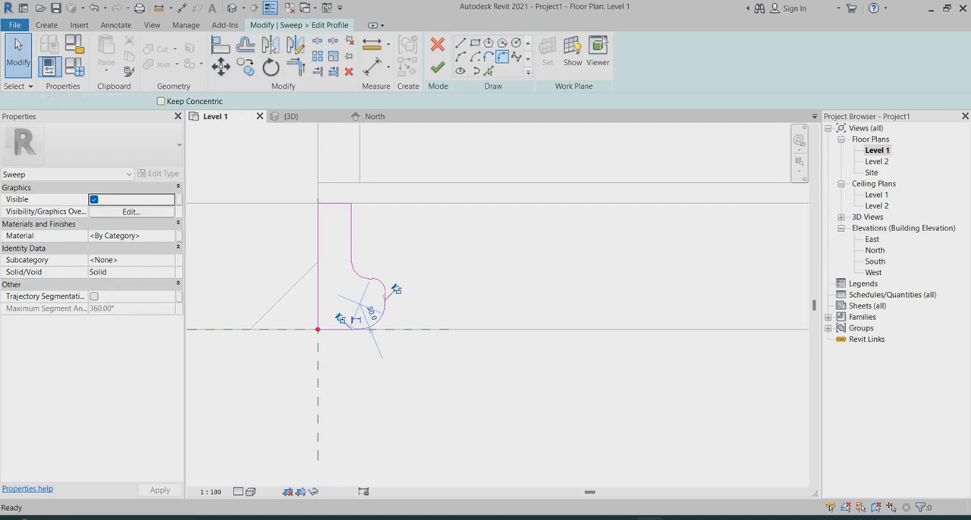
pyautogui.scroll(2, 379, 228)
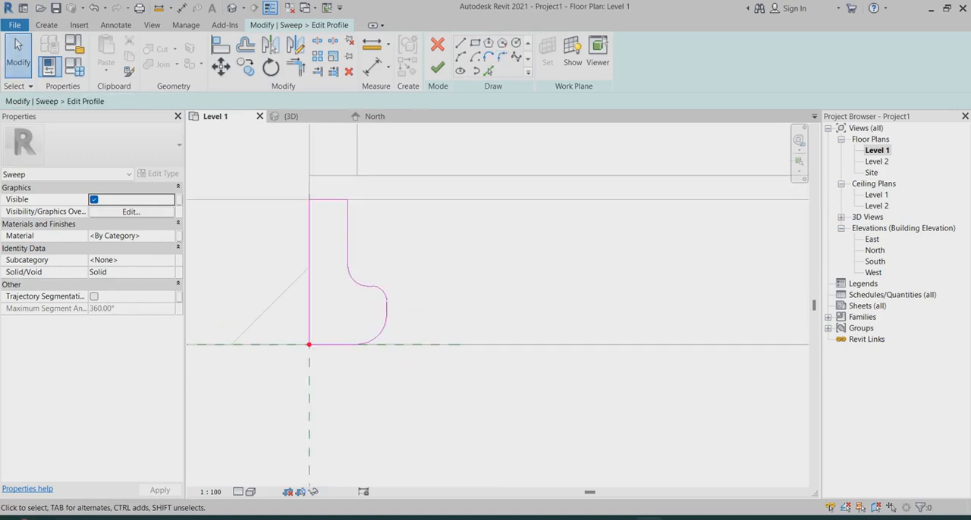
pyautogui.scroll(-2, 357, 247)
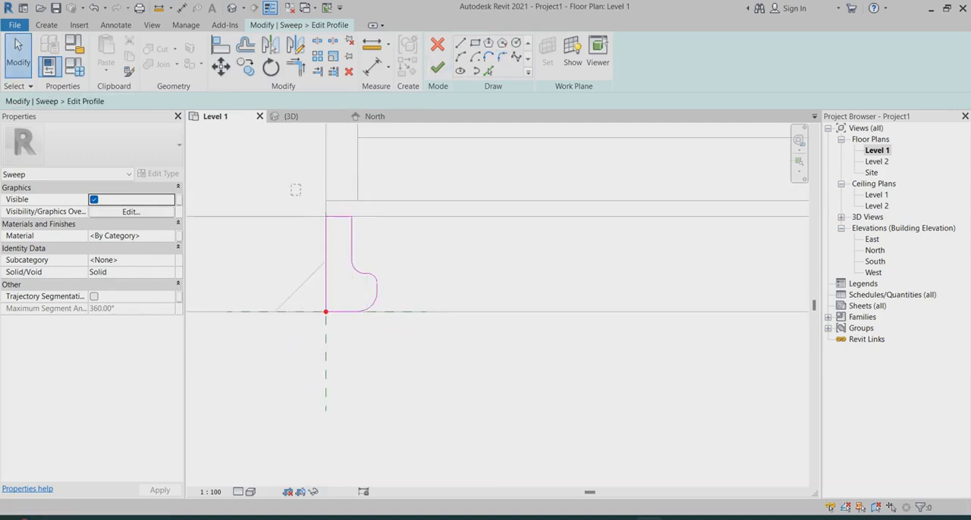
# Assign the Clad - White material to the sweep, then finish its profile and the sweep
pyautogui.click(170, 236)
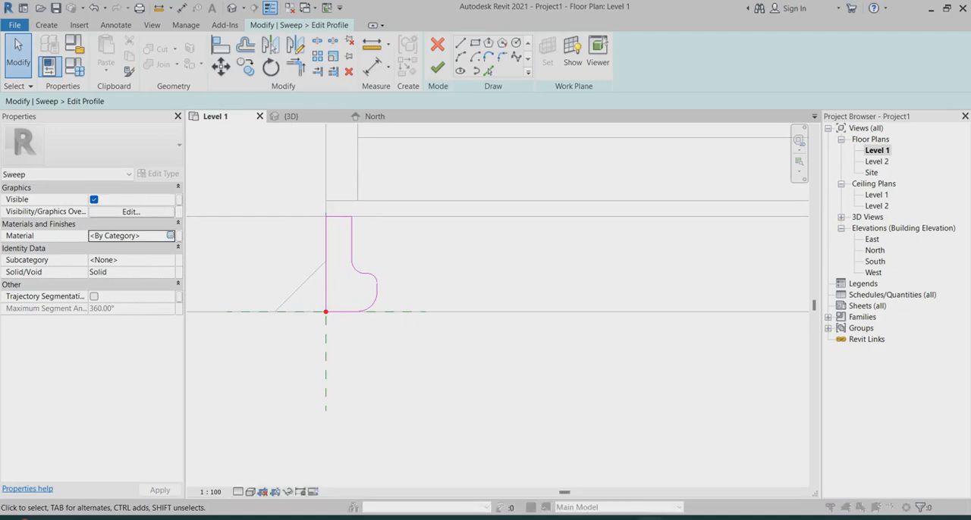
pyautogui.click(170, 236)
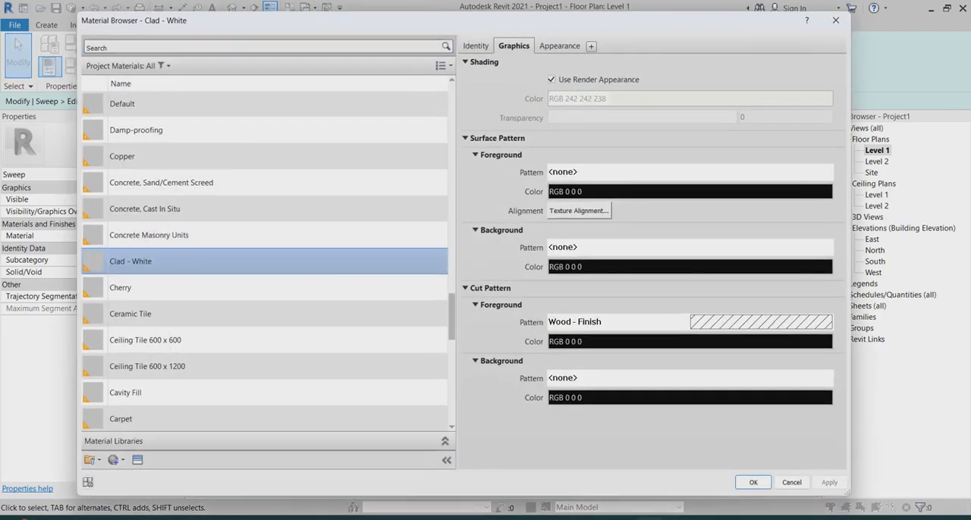
pyautogui.click(753, 483)
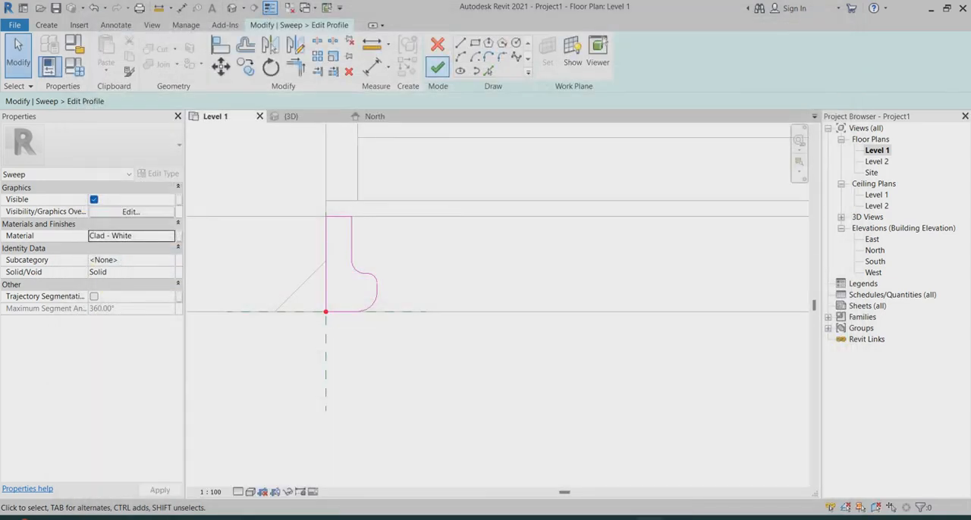
pyautogui.click(437, 67)
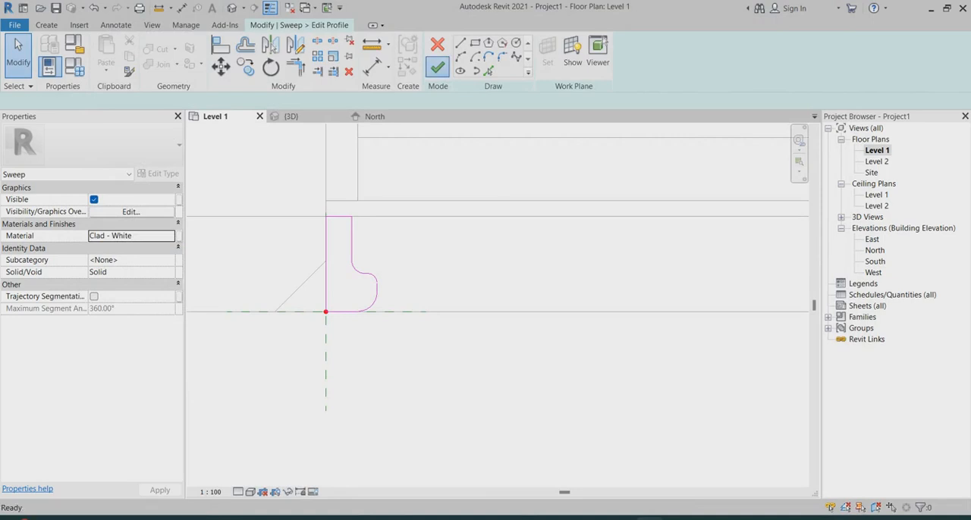
pyautogui.click(437, 67)
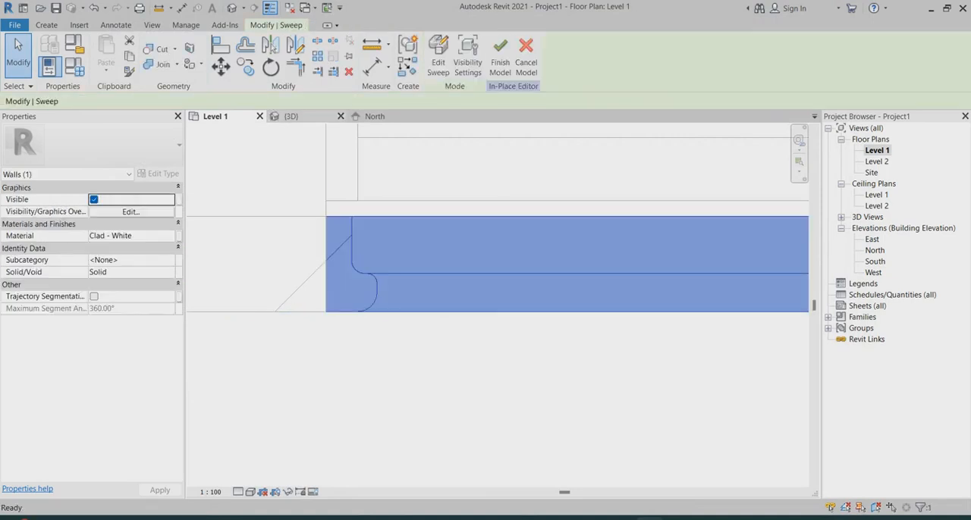